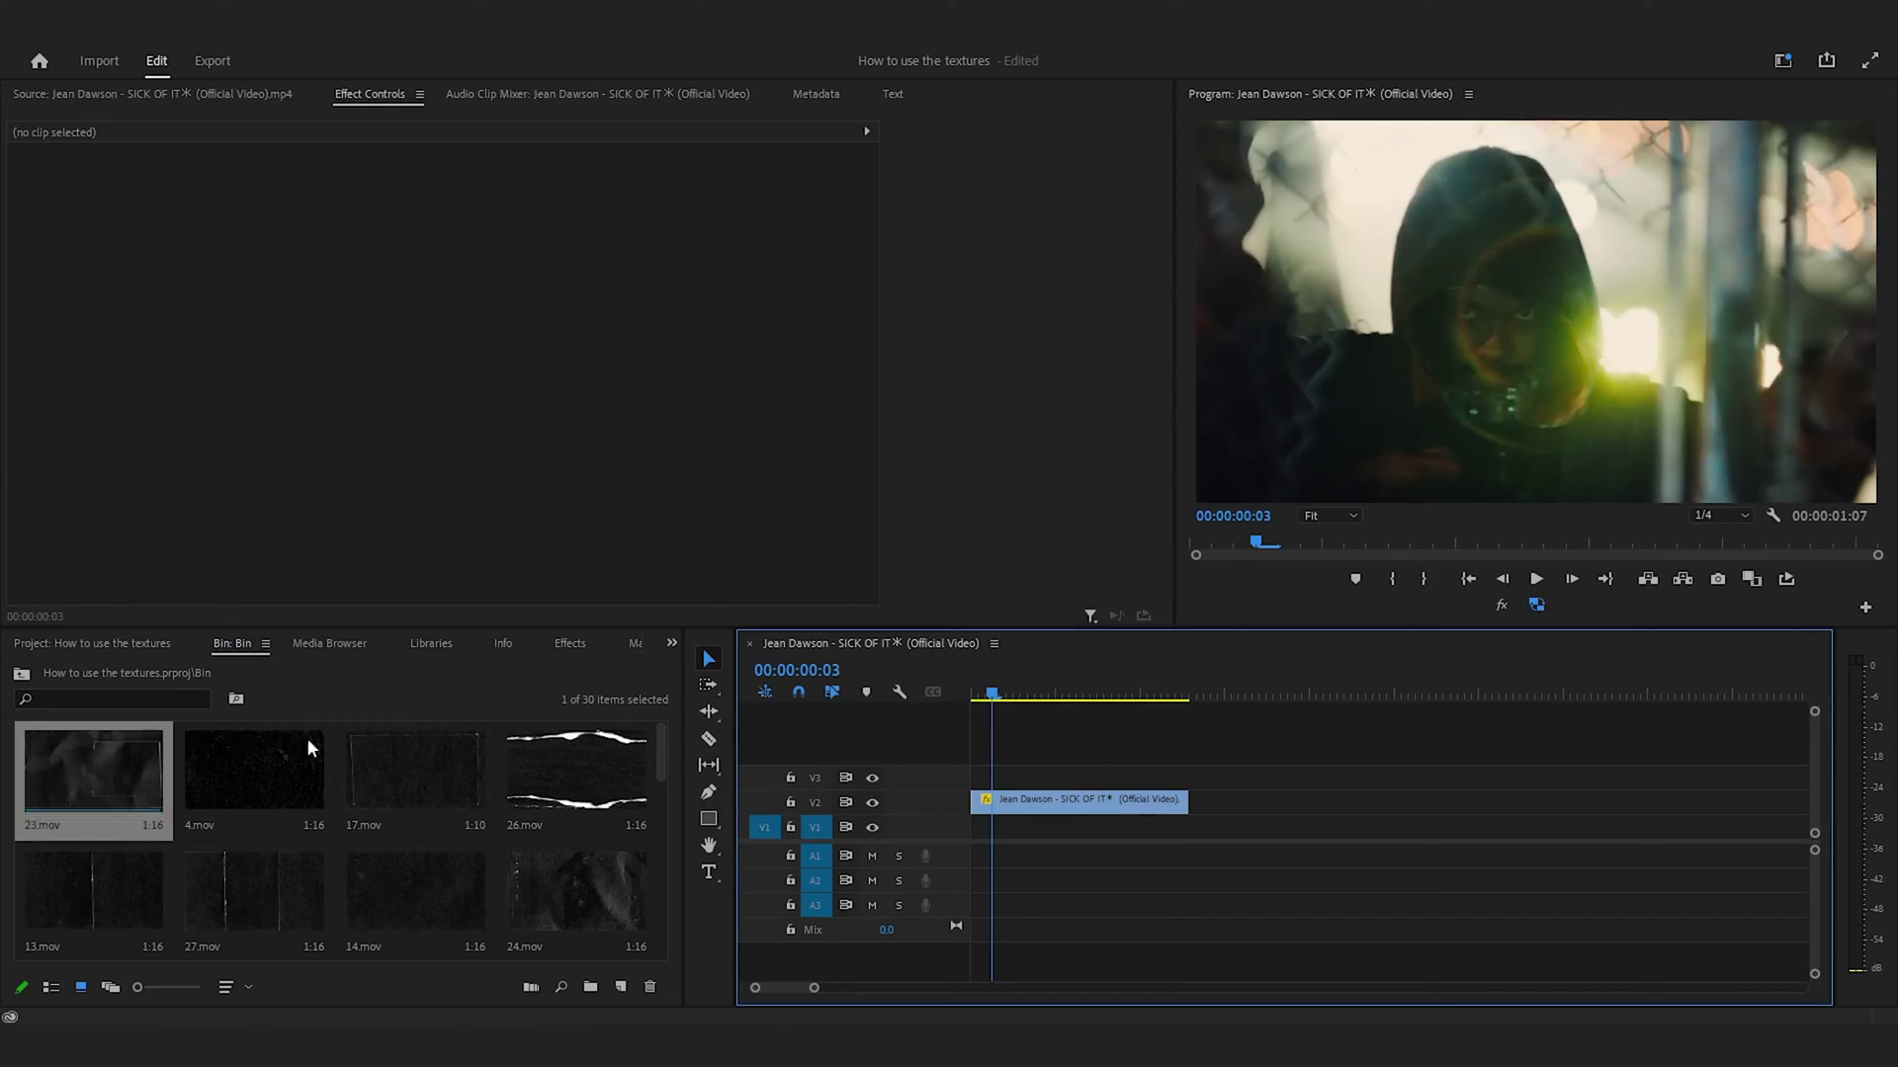
# Step: Place the video of texture clip 23.mov on track V3 above the footage, aligned with the start of the sequence
pyautogui.click(123, 768)
pyautogui.doubleClick(122, 768)
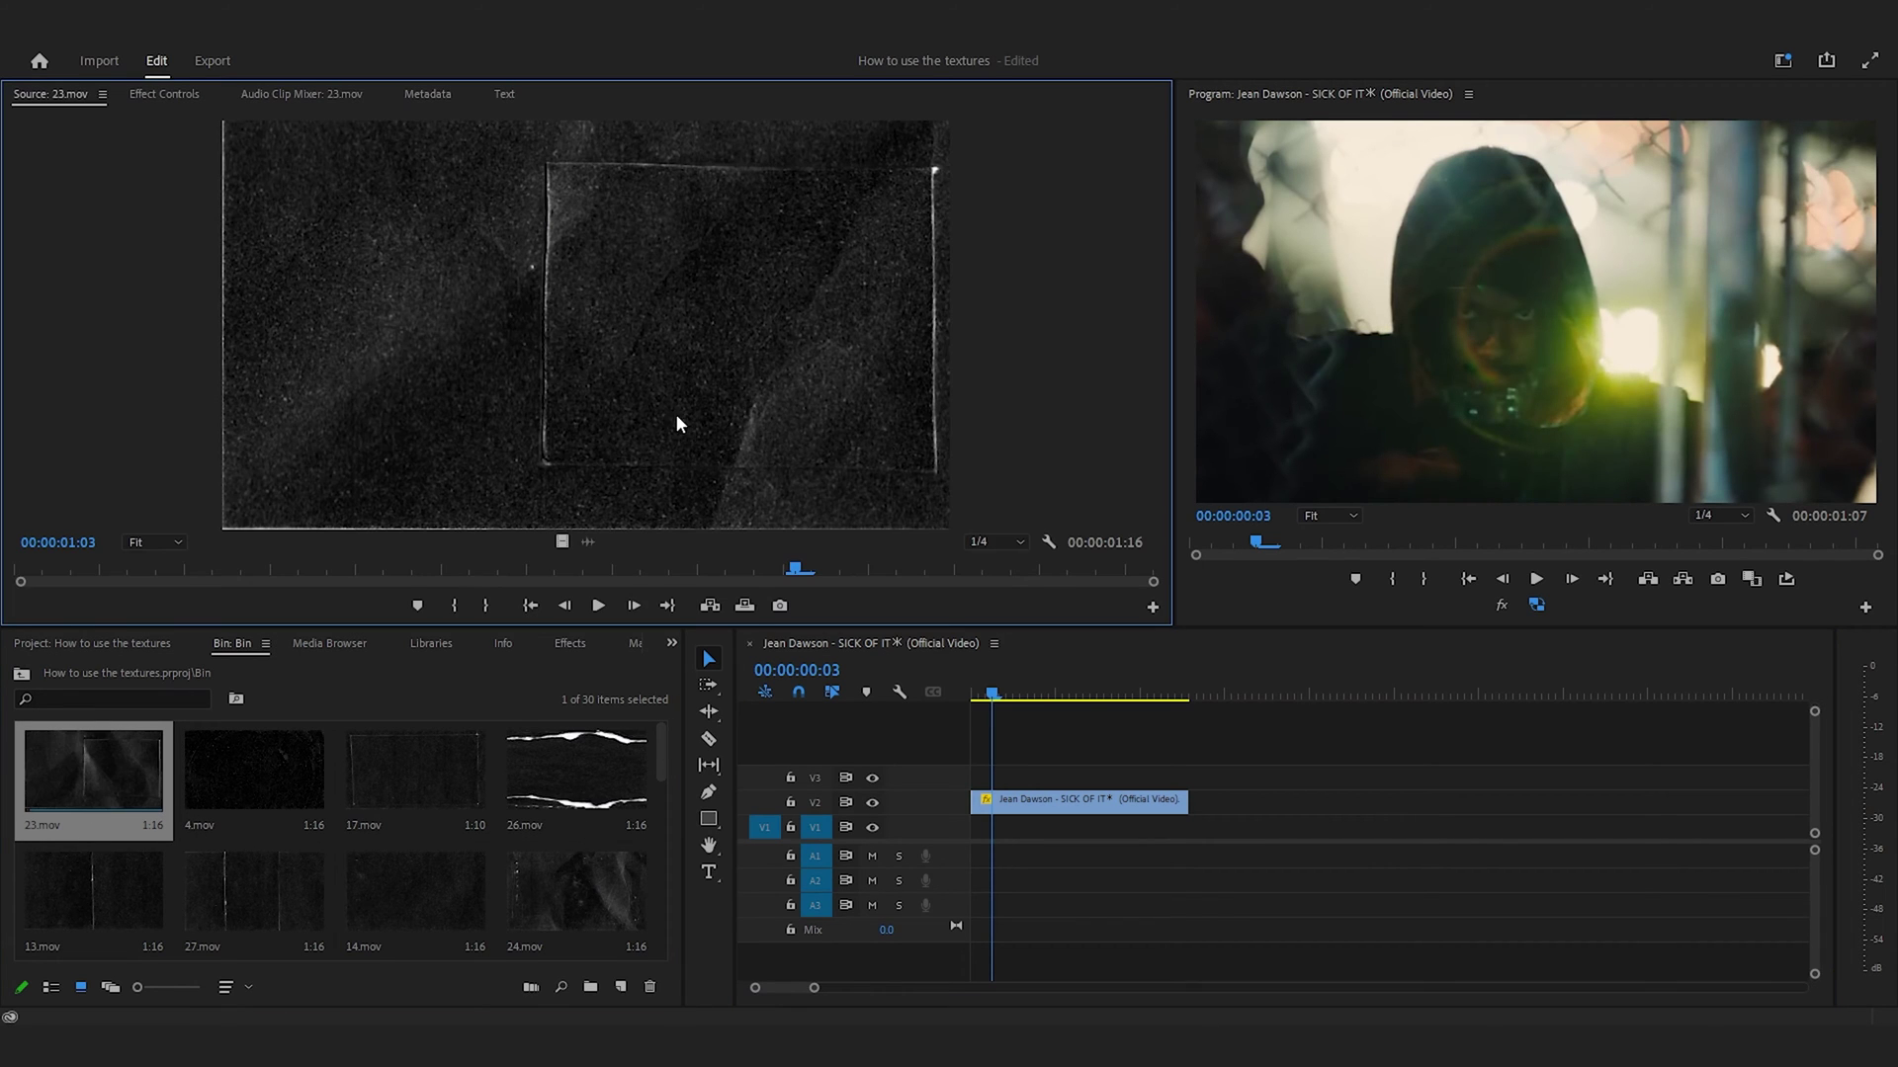
pyautogui.moveTo(560, 541); pyautogui.dragTo(974, 776)
pyautogui.press('Left')
pyautogui.press('Left')
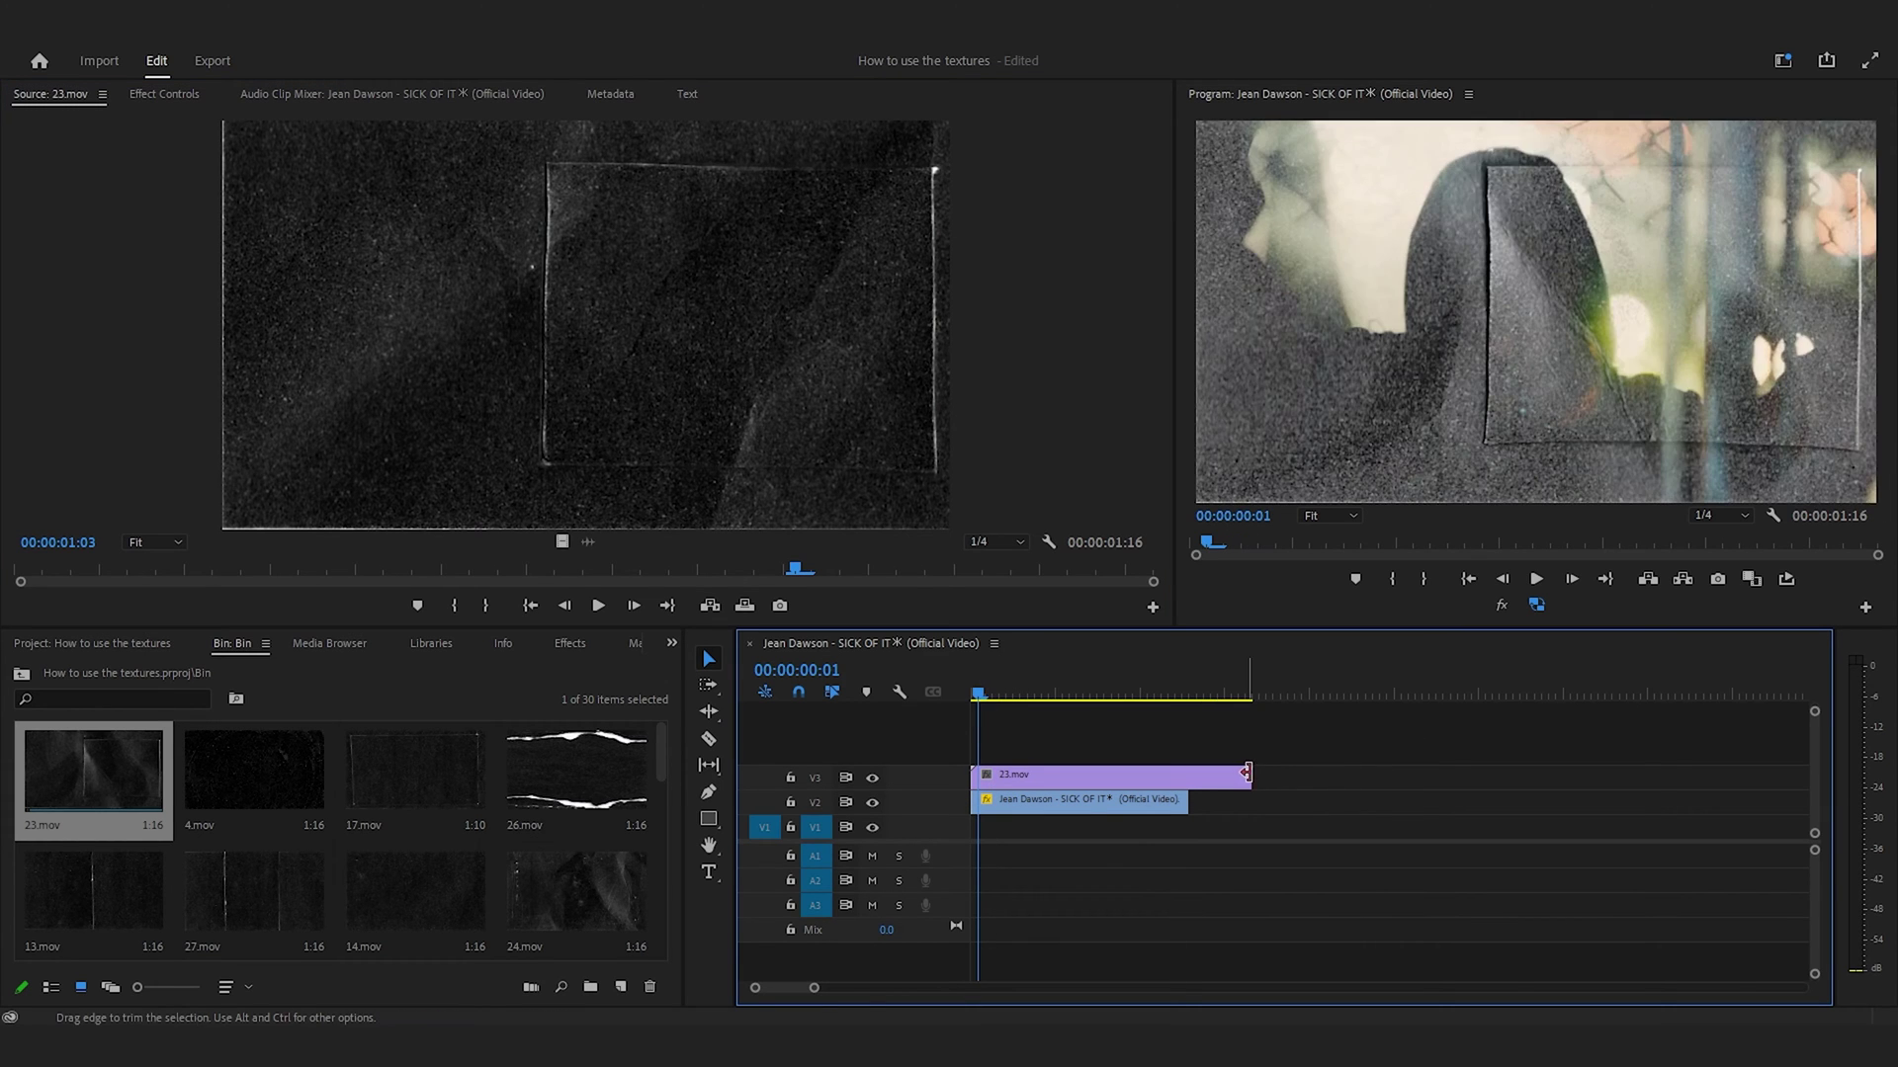
# Step: Trim the end of 23.mov to match the end of the footage clip and play back the result
pyautogui.moveTo(1250, 776); pyautogui.dragTo(1194, 770)
pyautogui.press('space')
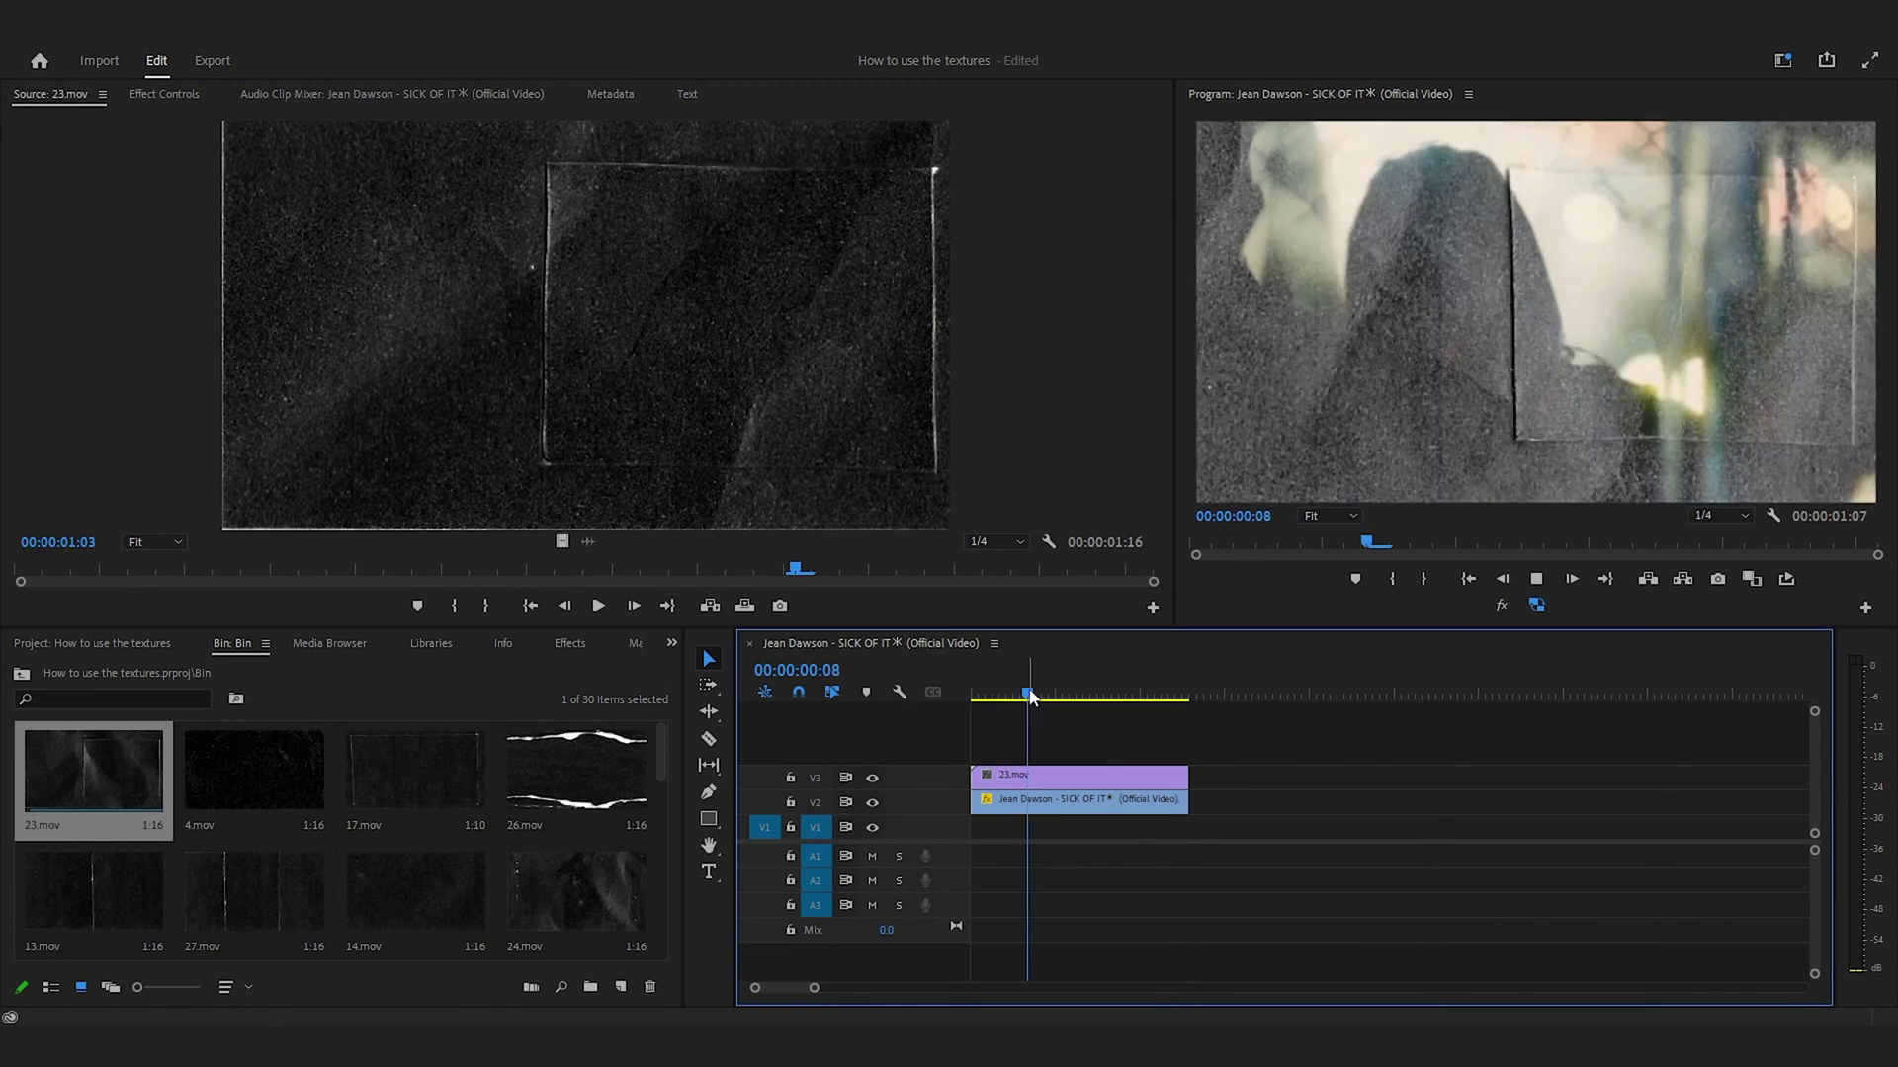
pyautogui.press('space')
# Step: Apply the Horizontal Flip effect to 23.mov and scrub through the sequence to check the mirrored texture
pyautogui.click(569, 645)
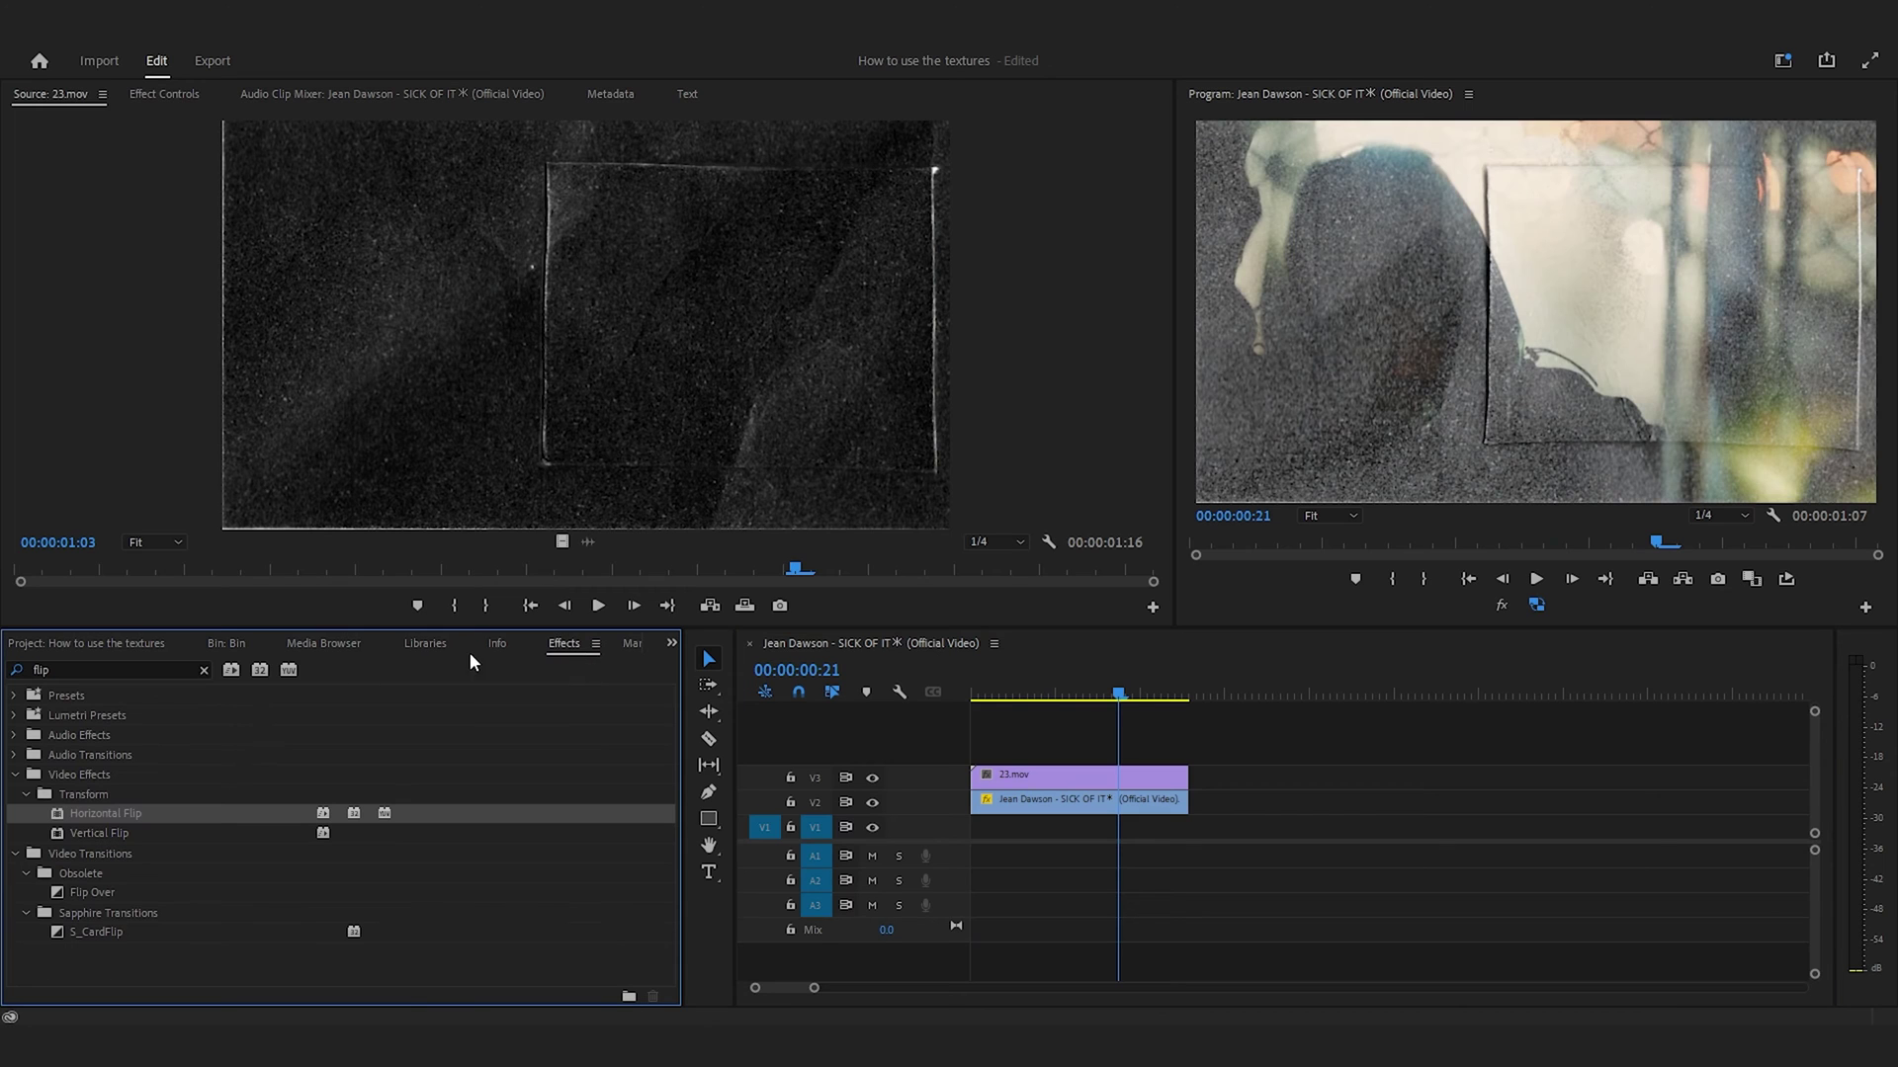
pyautogui.moveTo(108, 813); pyautogui.dragTo(1030, 781)
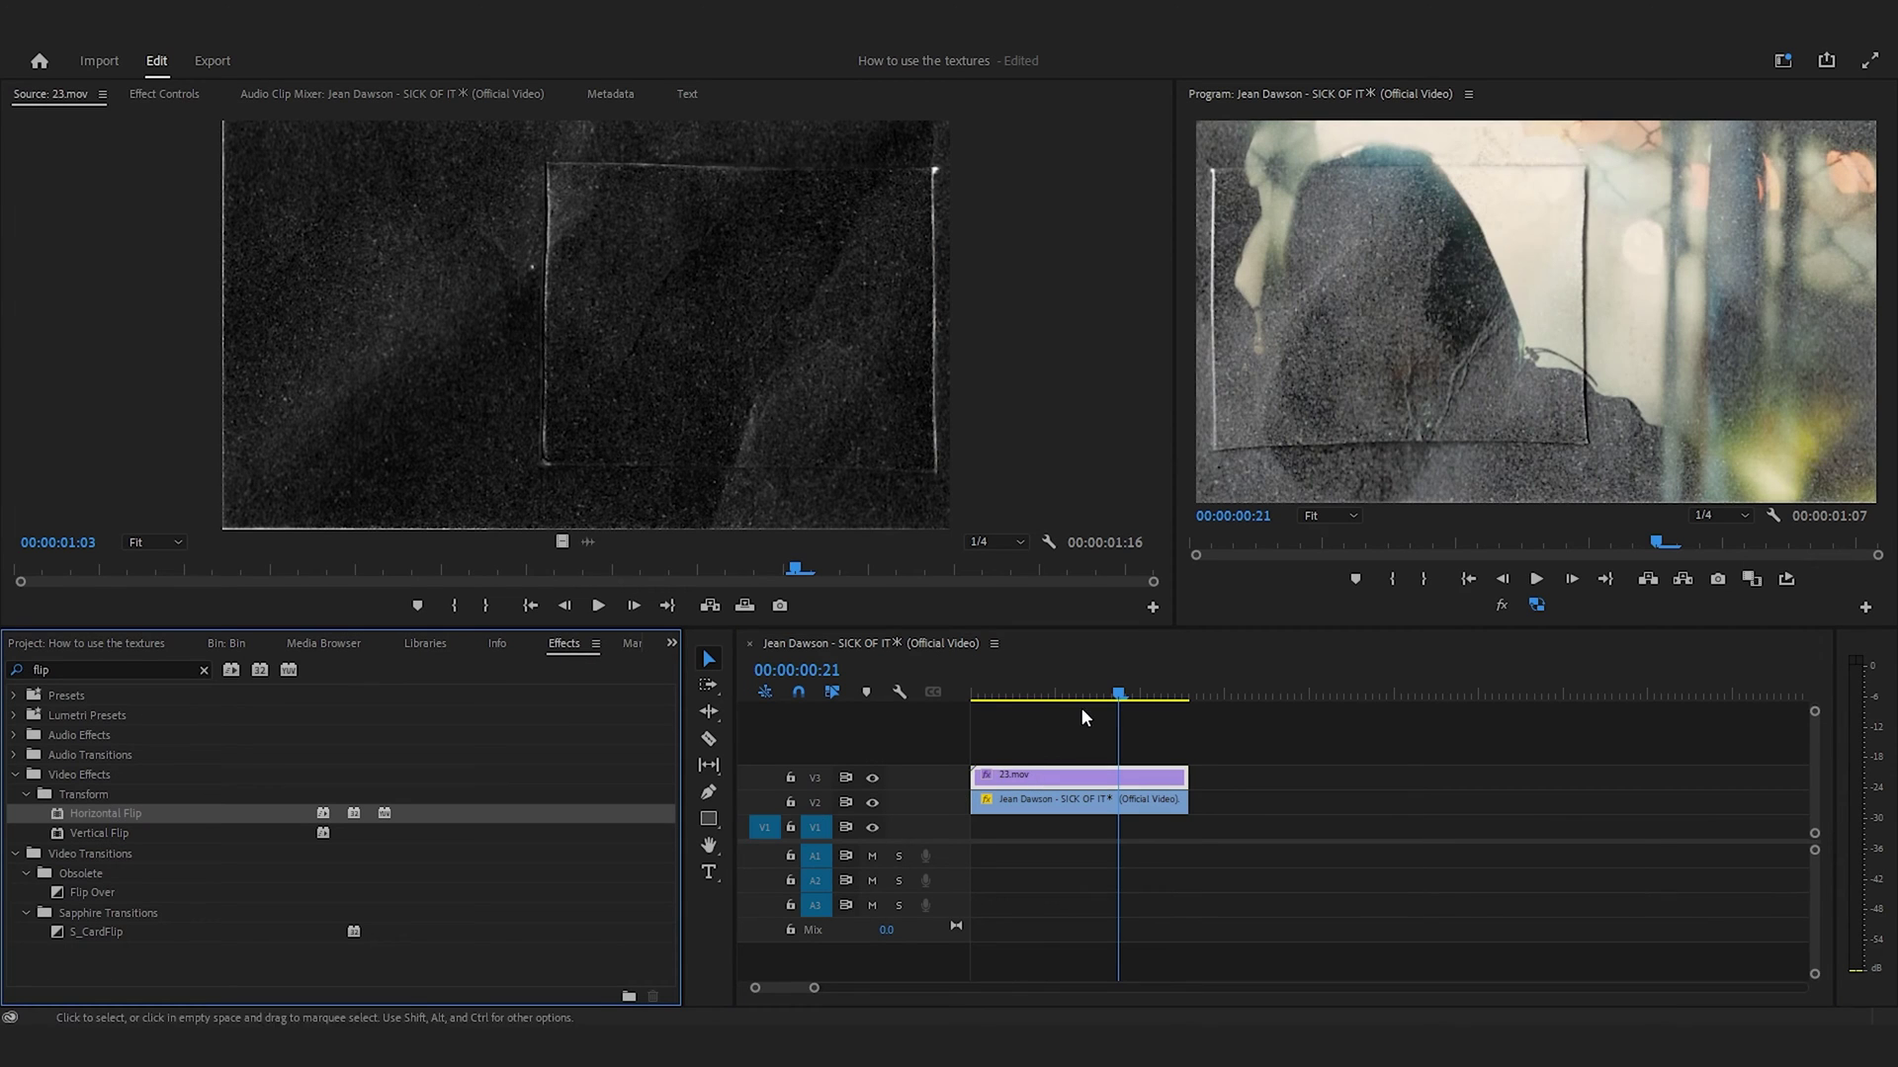
pyautogui.moveTo(1132, 695); pyautogui.dragTo(992, 692)
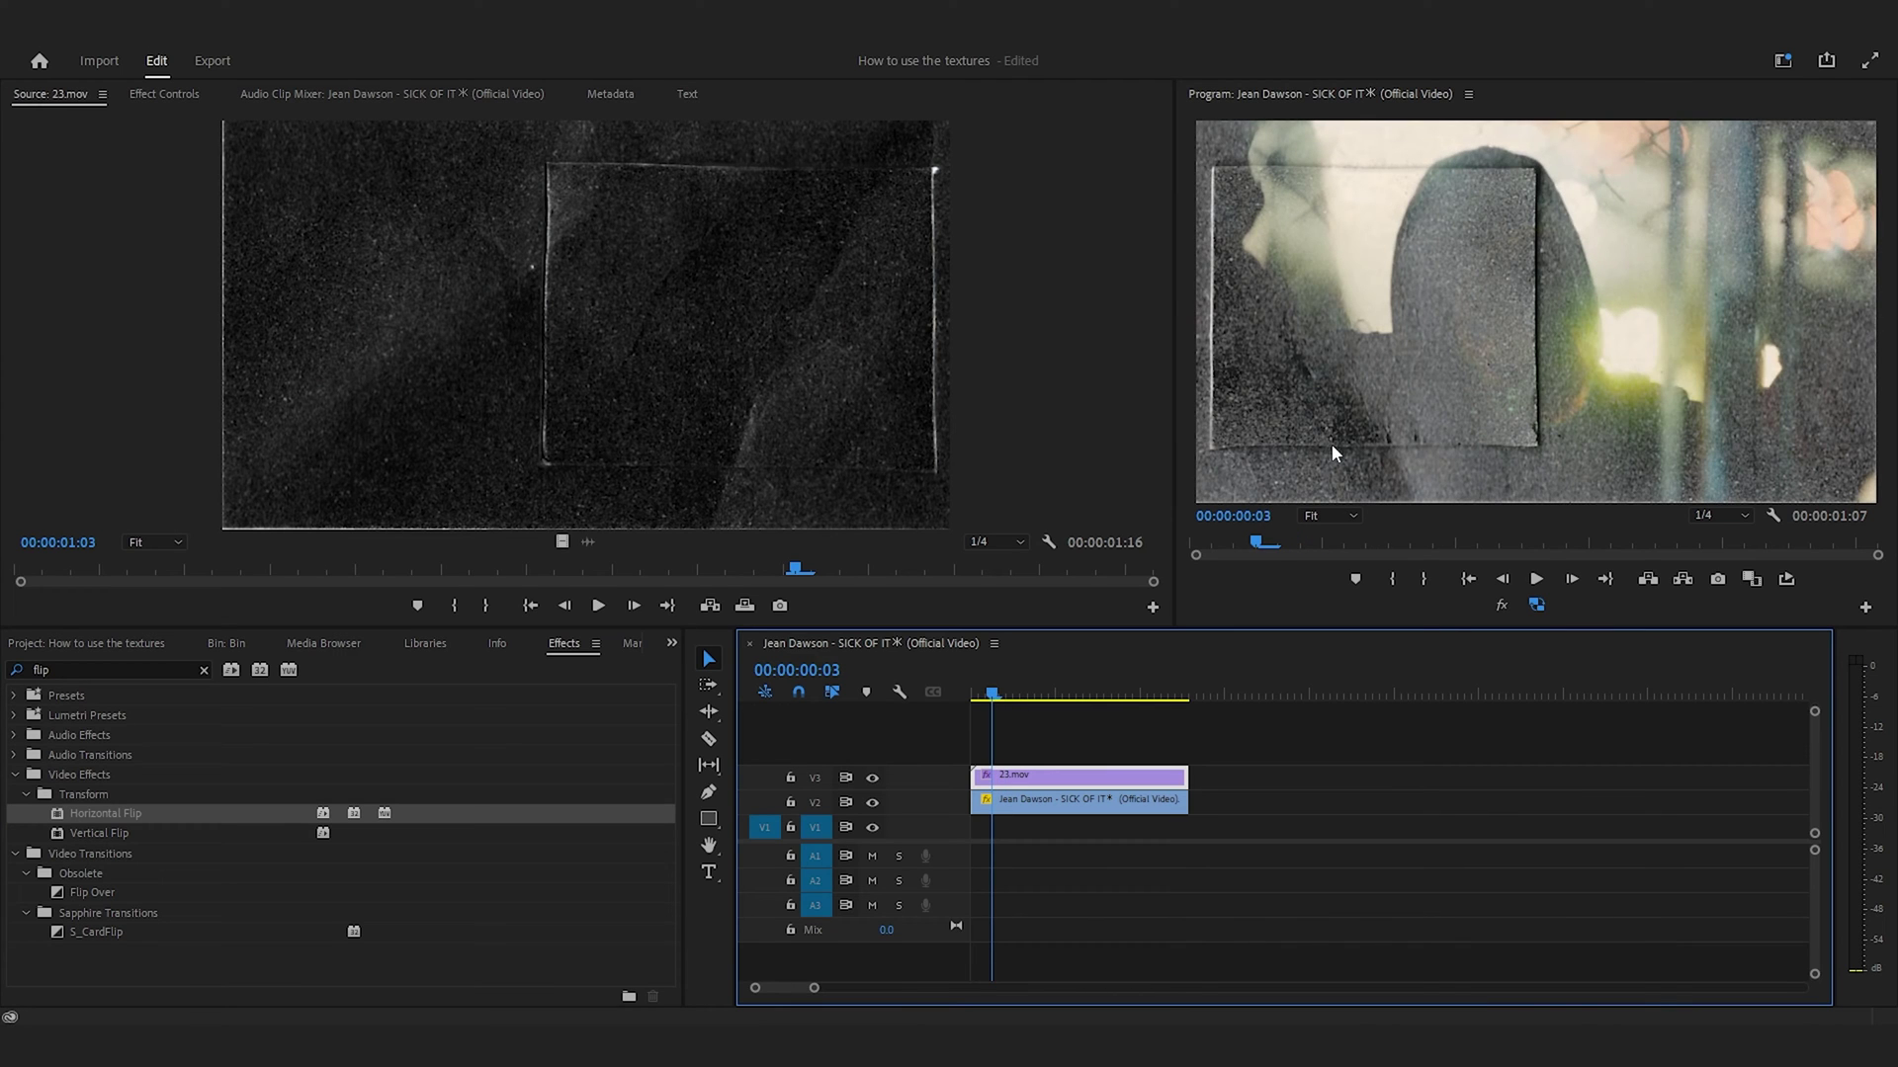
pyautogui.moveTo(1034, 692); pyautogui.dragTo(1109, 700)
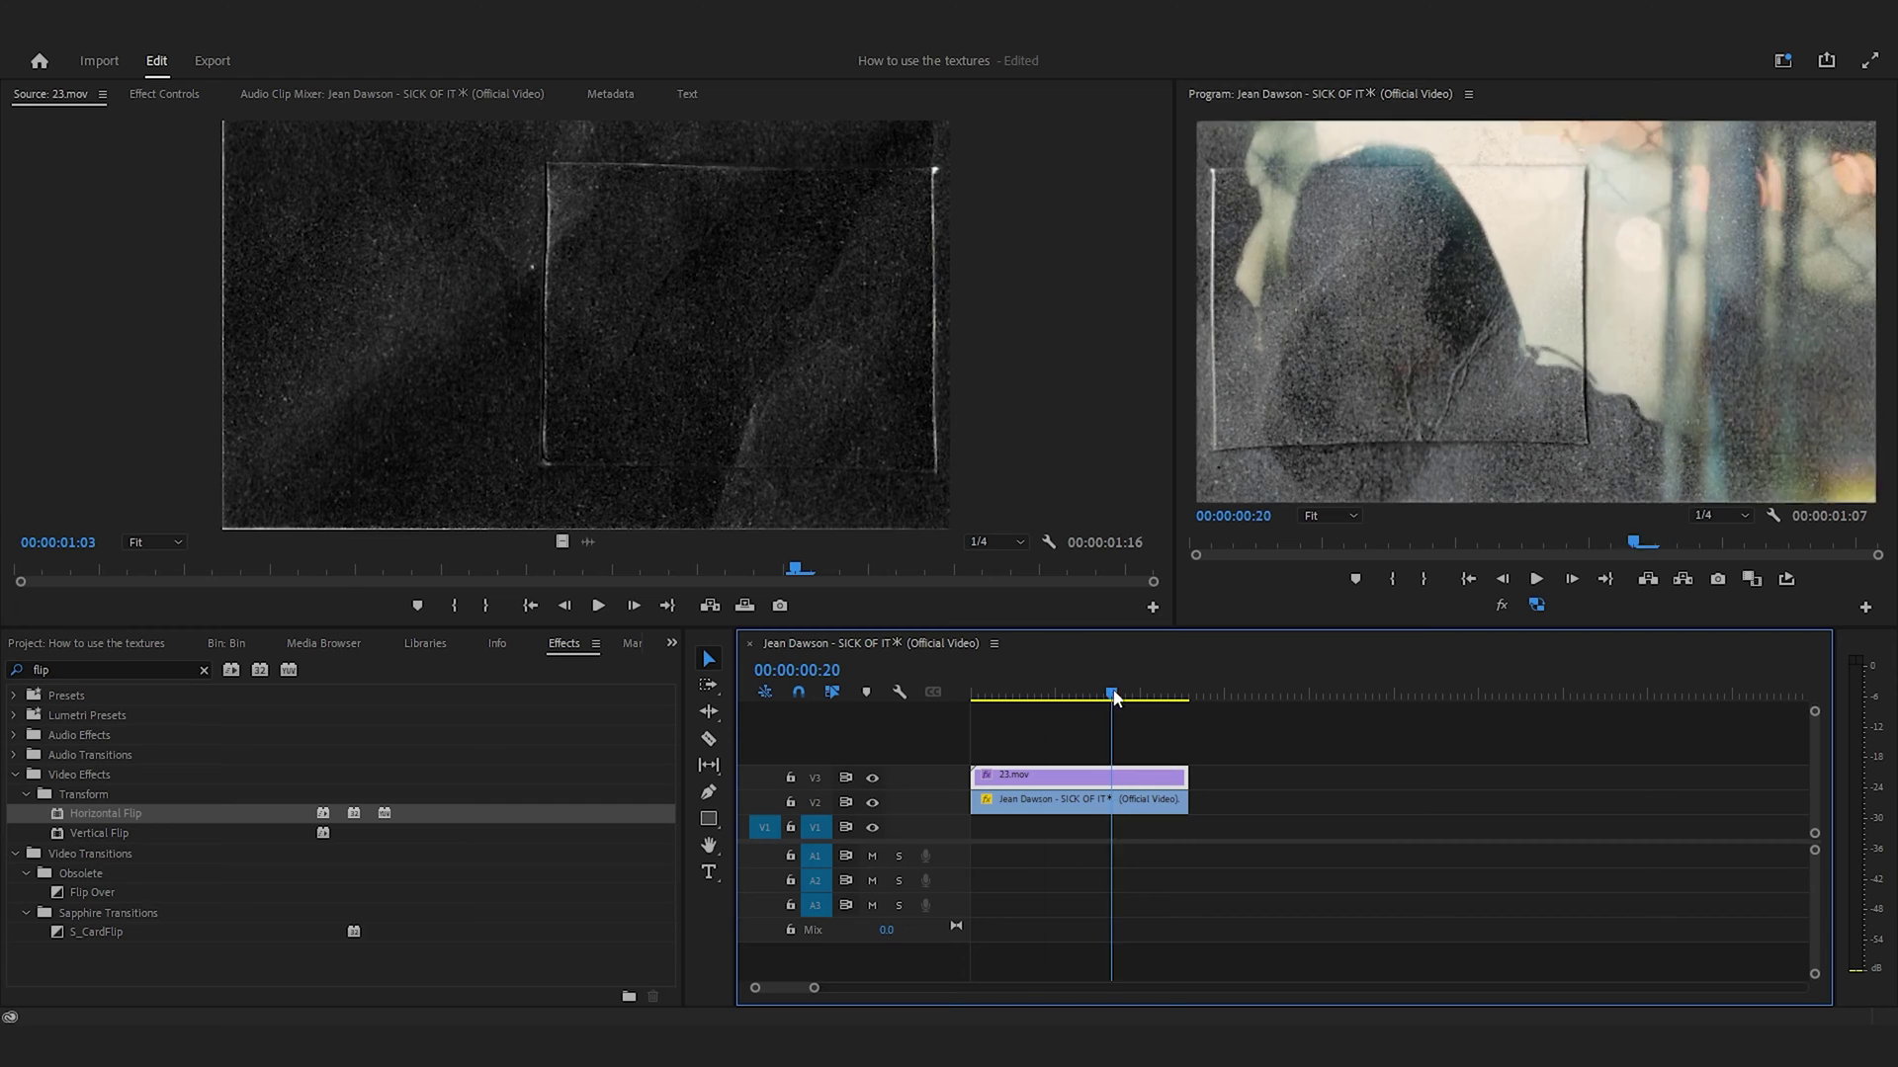
pyautogui.moveTo(1109, 692); pyautogui.dragTo(1070, 728)
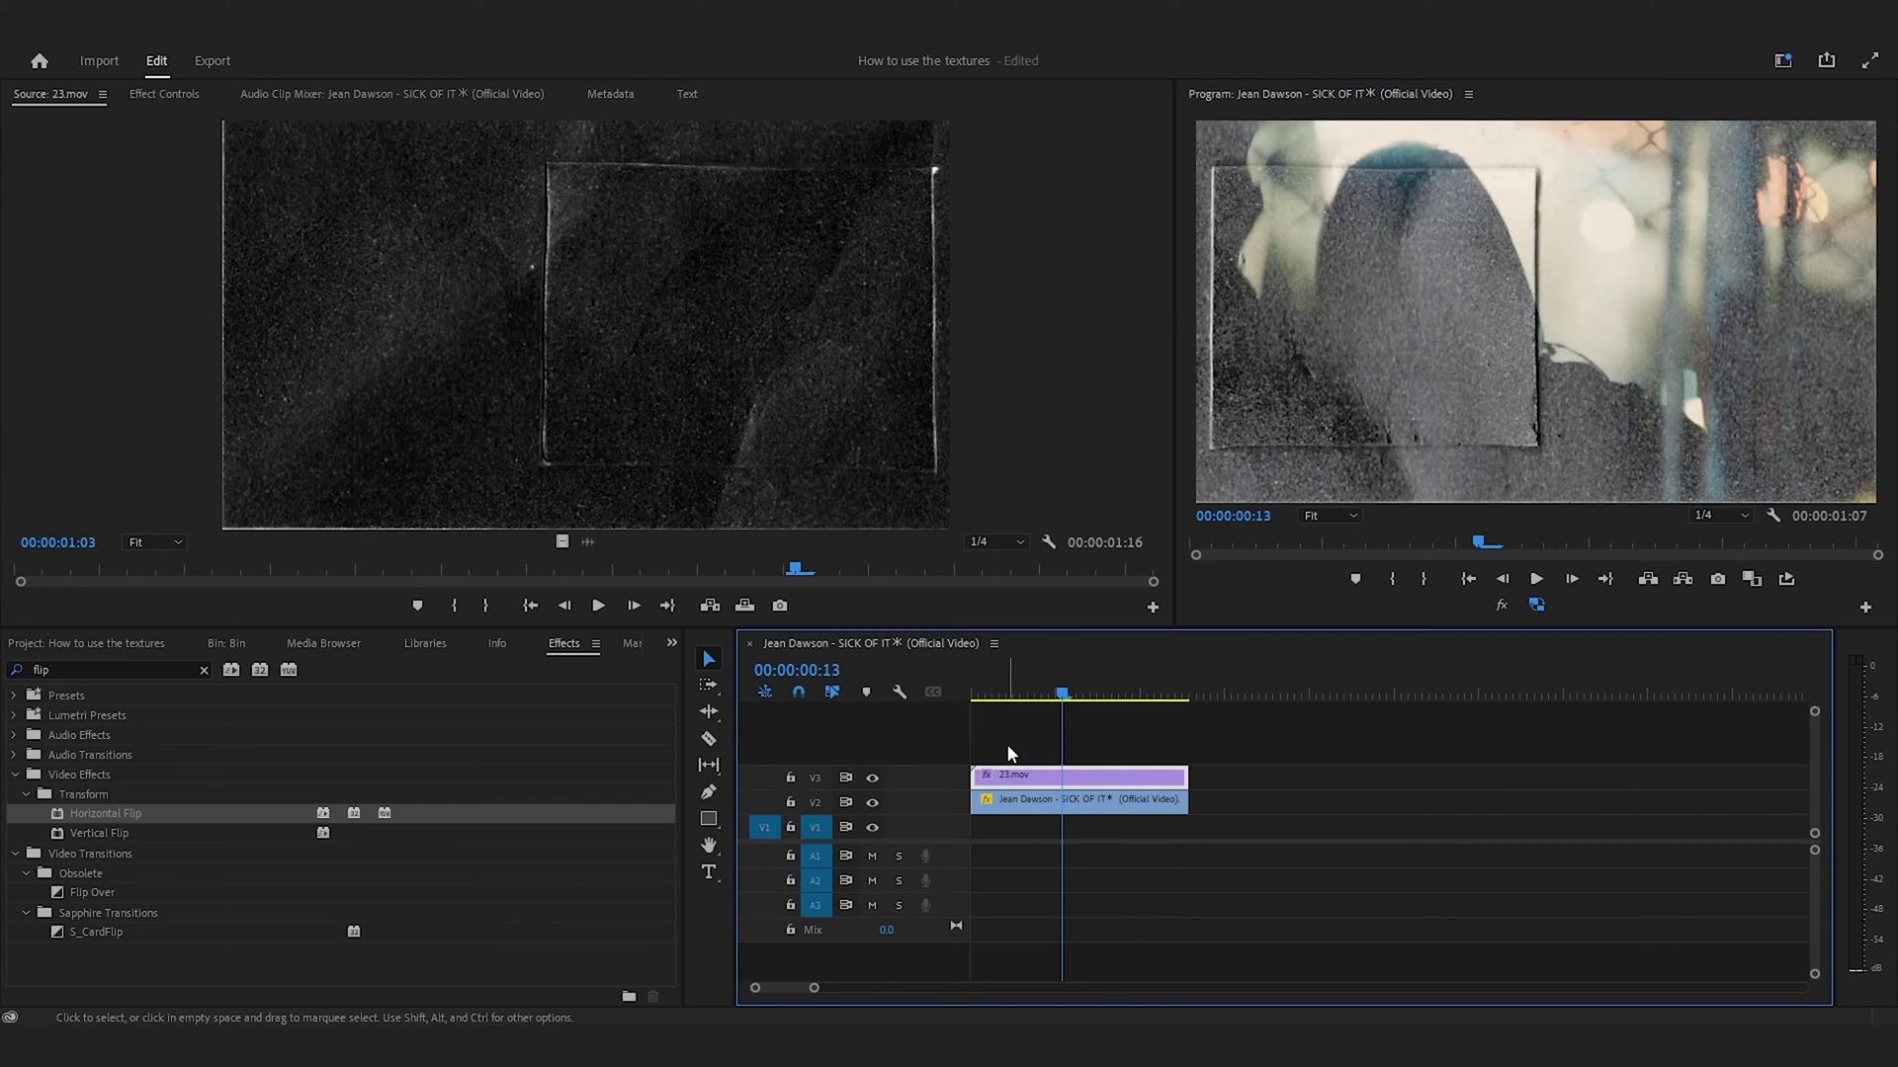
pyautogui.click(1036, 695)
pyautogui.moveTo(1036, 695); pyautogui.dragTo(1005, 695)
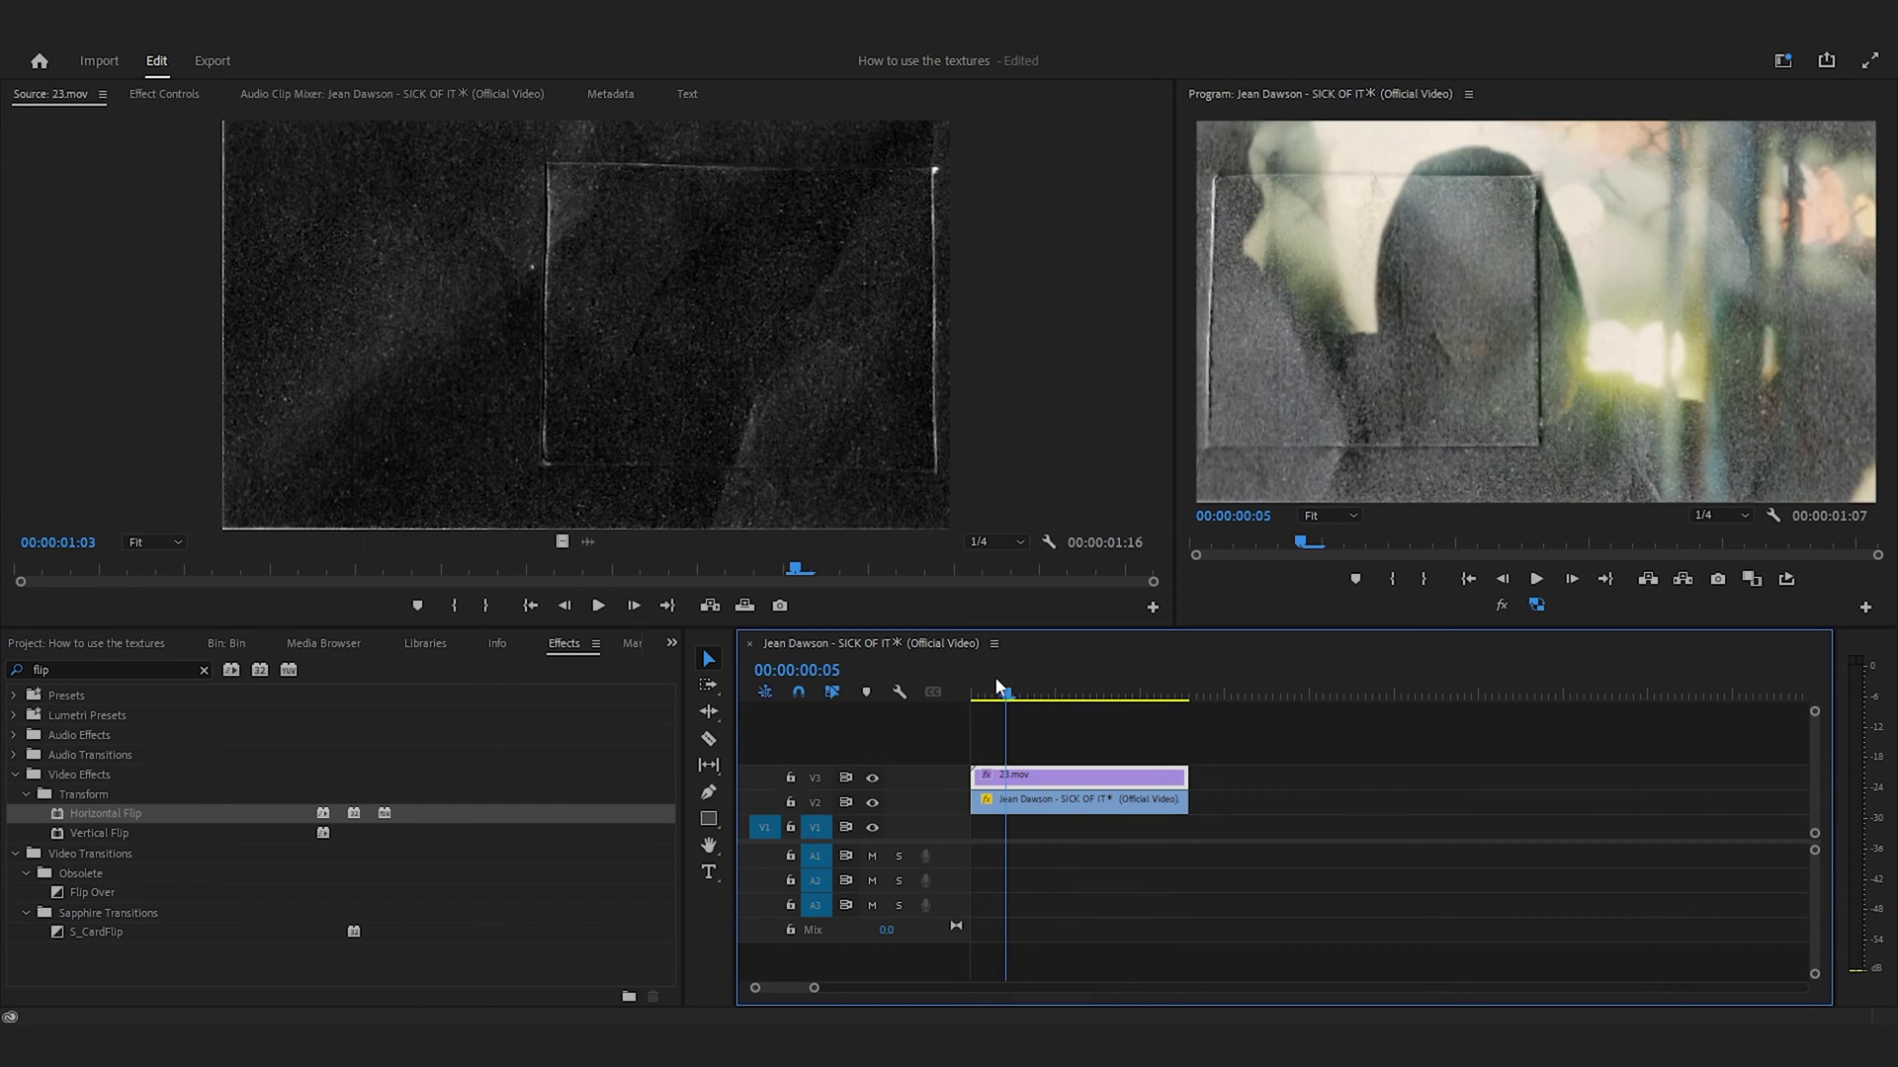
# Step: Set the blend mode of 23.mov to Screen and scrub through the sequence to preview it
pyautogui.click(193, 91)
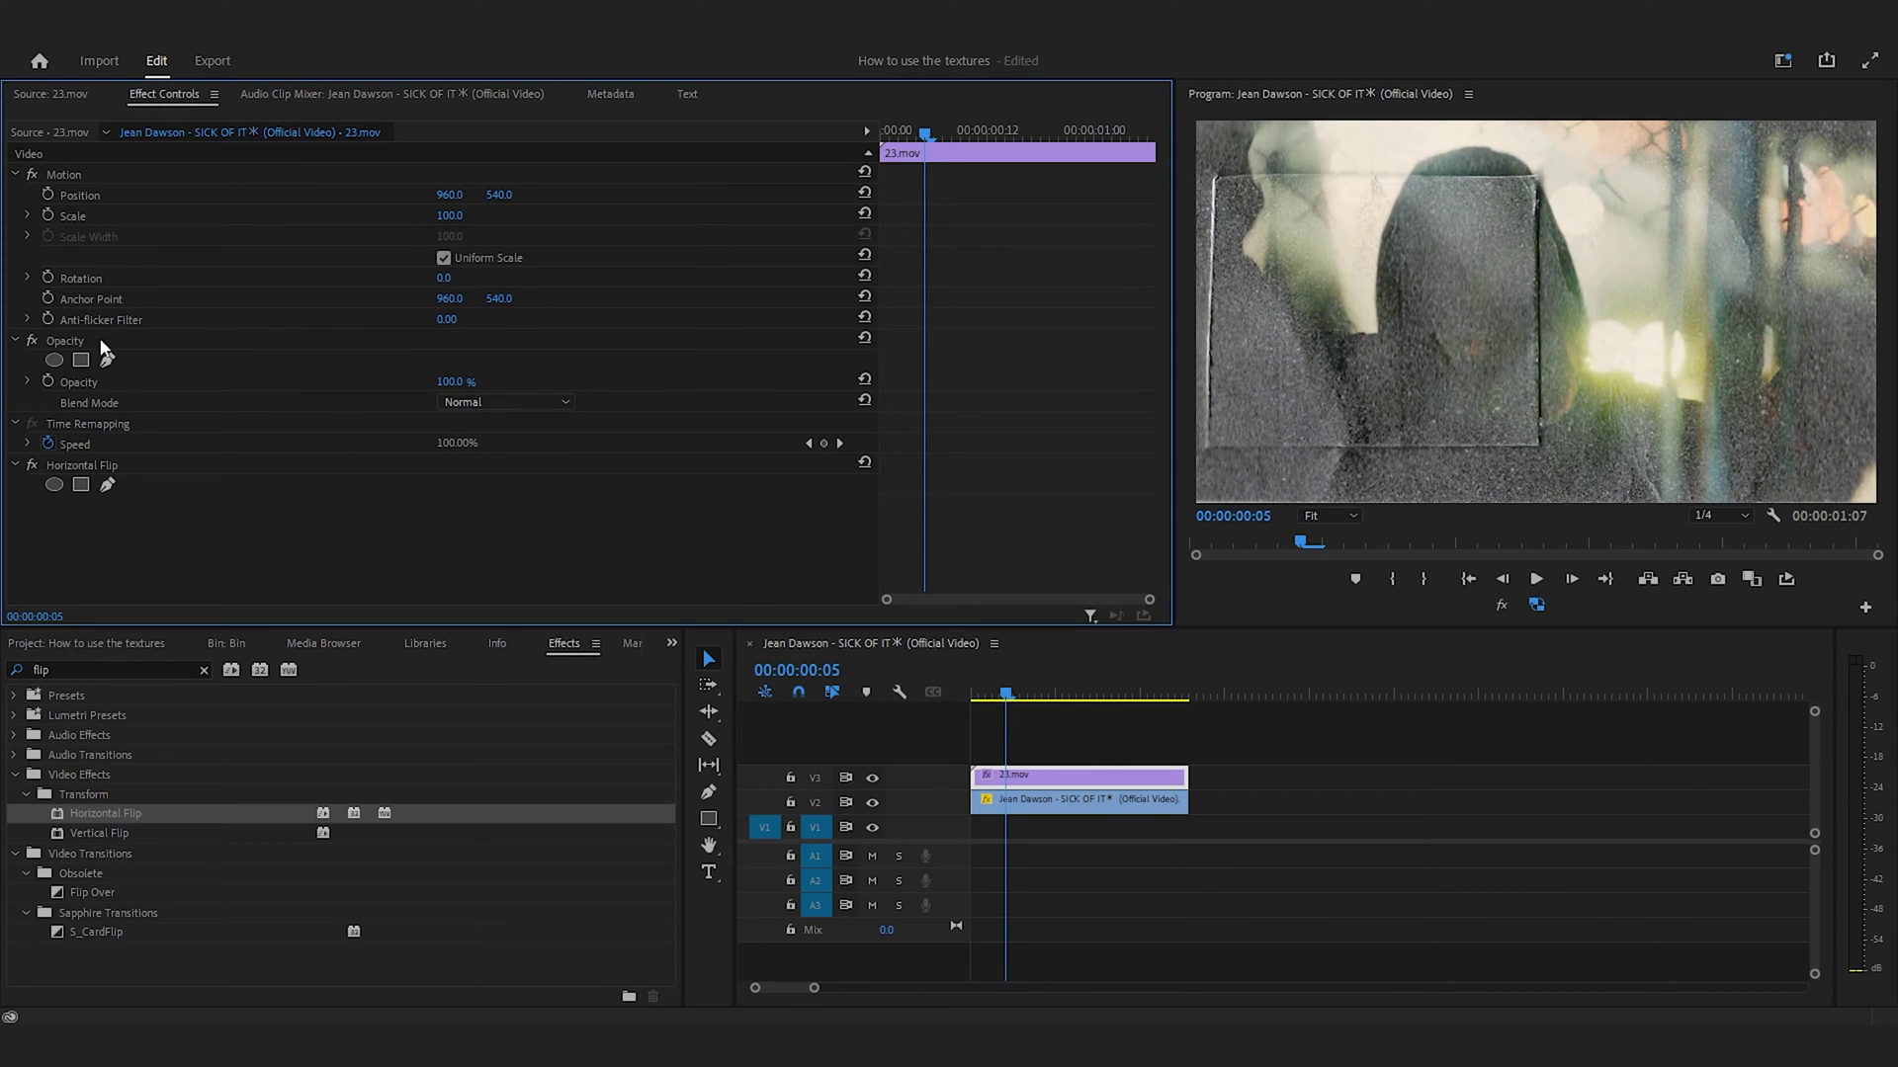
pyautogui.click(526, 401)
pyautogui.click(510, 605)
pyautogui.click(974, 695)
pyautogui.moveTo(1107, 695); pyautogui.dragTo(1048, 695)
# Step: Try the Color Dodge blend mode on 23.mov, play the sequence, and set the blend mode back to Normal
pyautogui.click(508, 404)
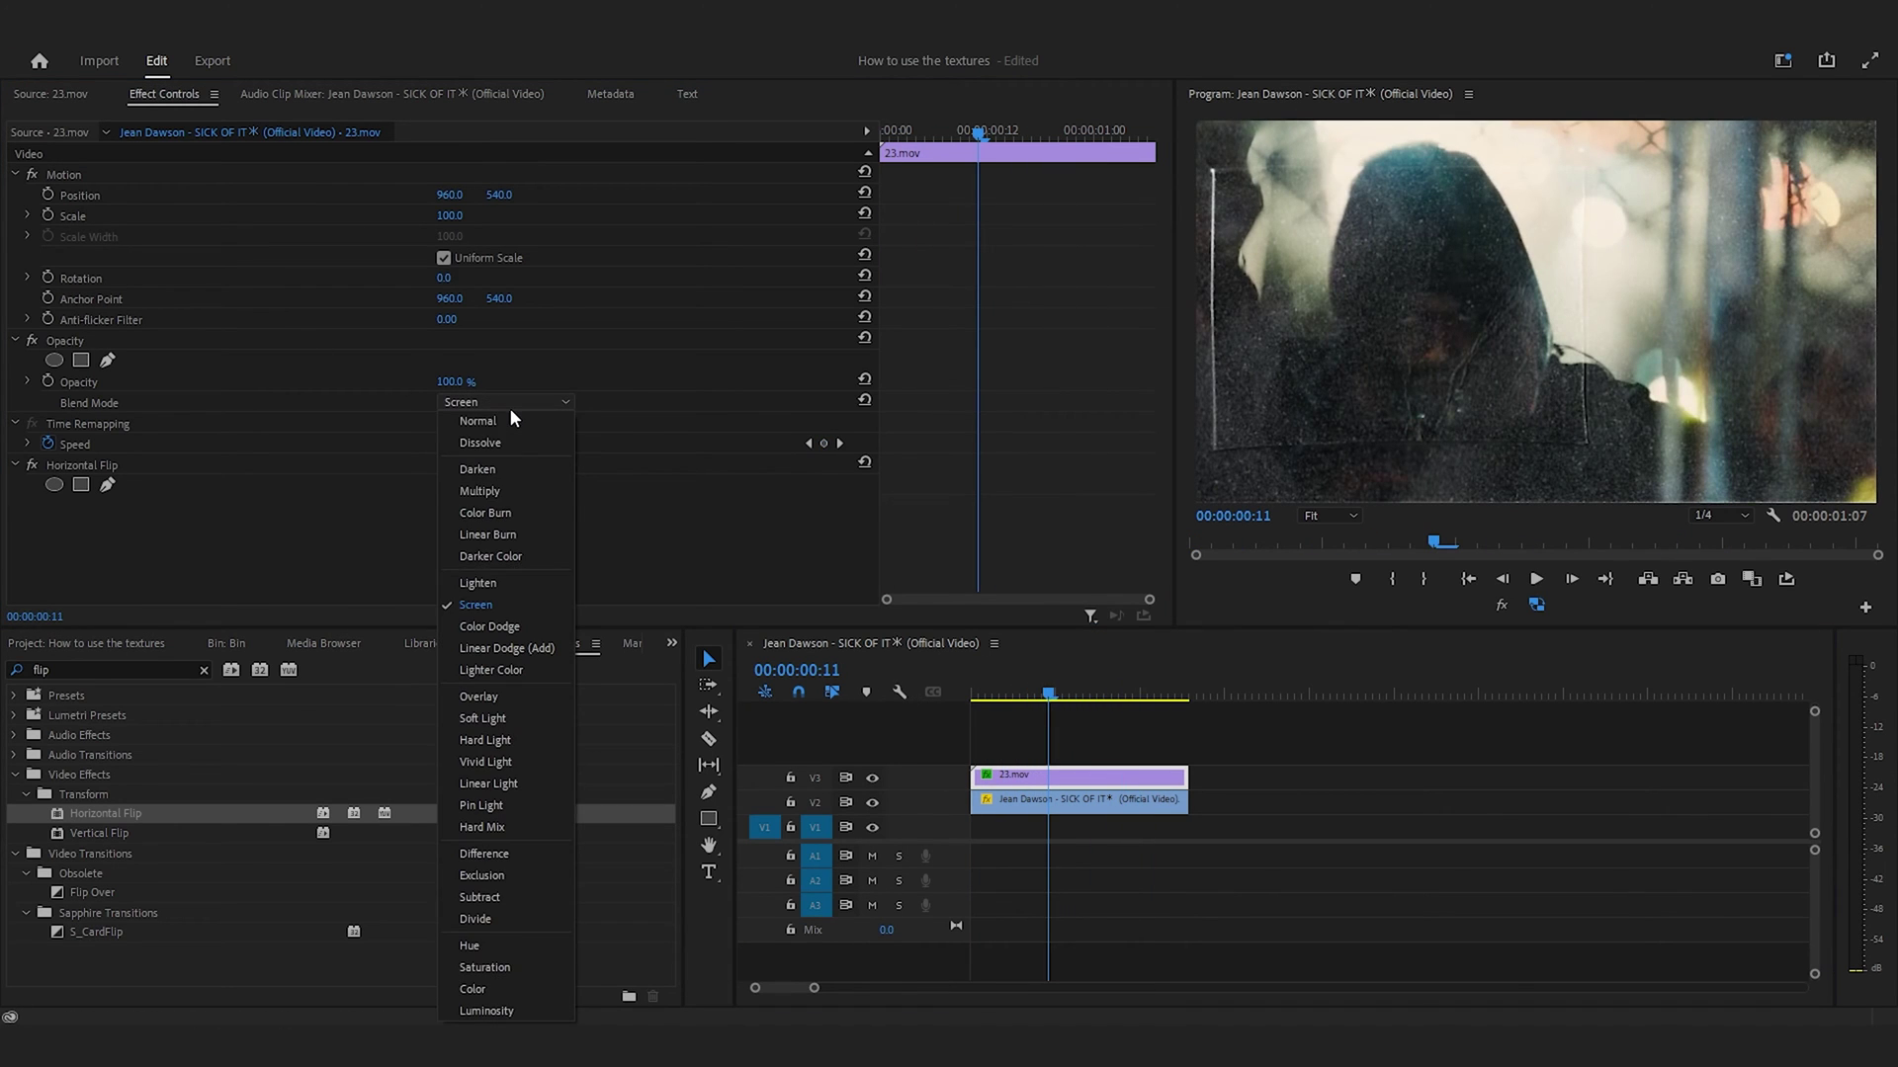
pyautogui.click(516, 626)
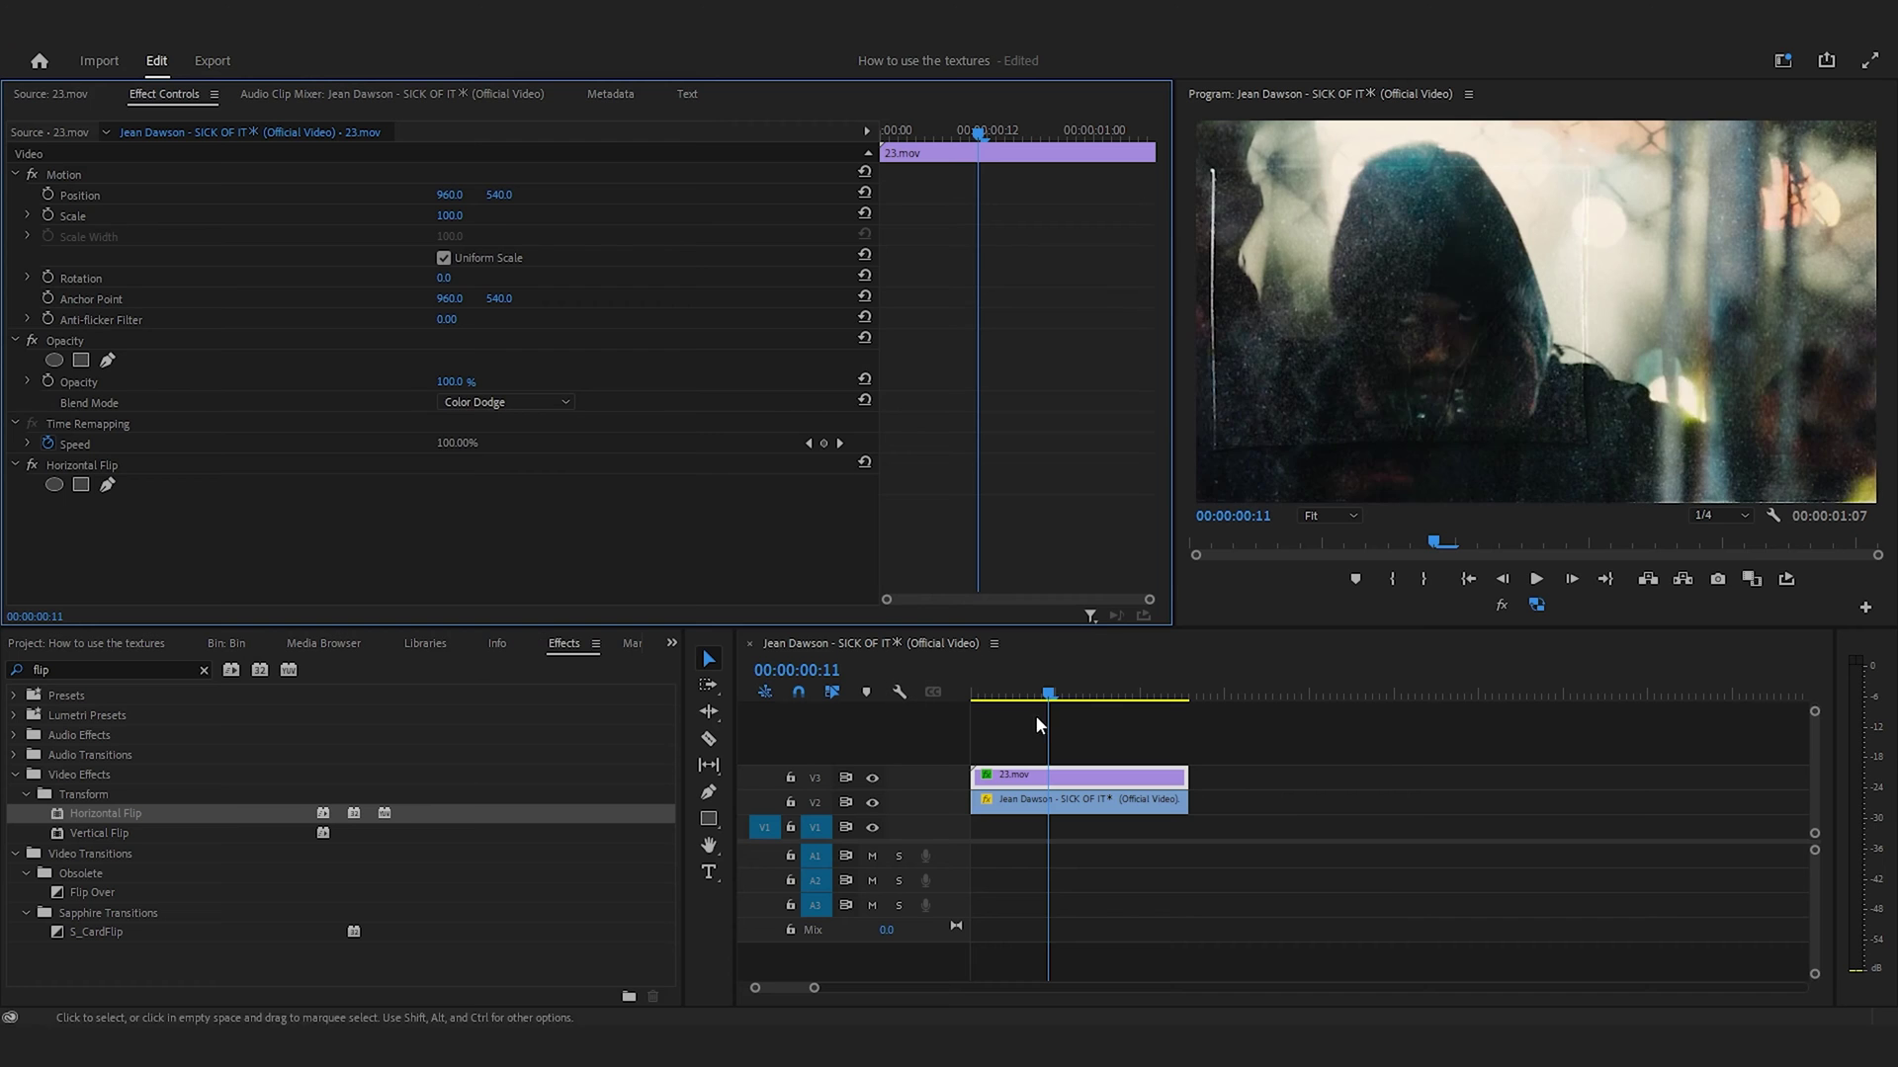
pyautogui.moveTo(1030, 696); pyautogui.dragTo(971, 700)
pyautogui.press('space')
pyautogui.press('space')
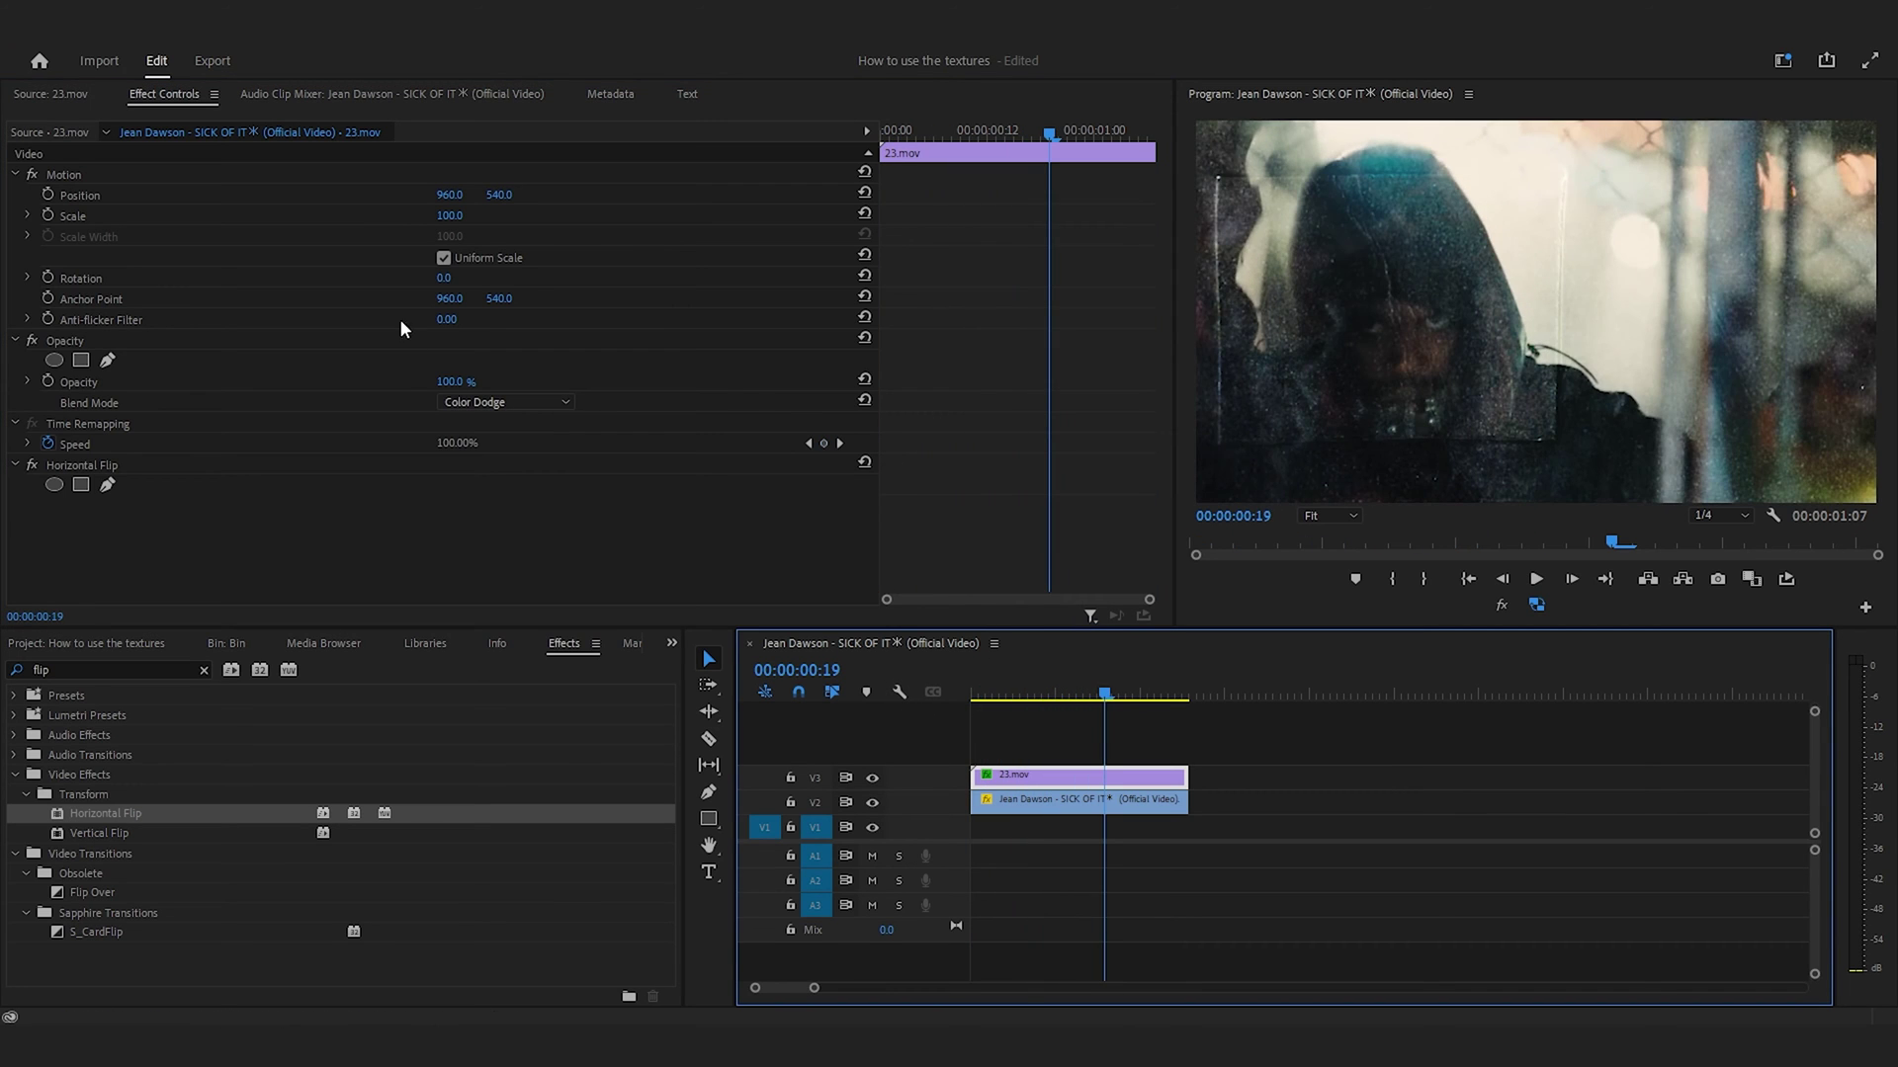
pyautogui.click(470, 401)
pyautogui.click(502, 421)
# Step: Nest the texture and footage clips together under the default name Nested Sequence 02
pyautogui.moveTo(1210, 833); pyautogui.dragTo(1115, 781)
pyautogui.rightClick(1115, 781)
pyautogui.click(1166, 566)
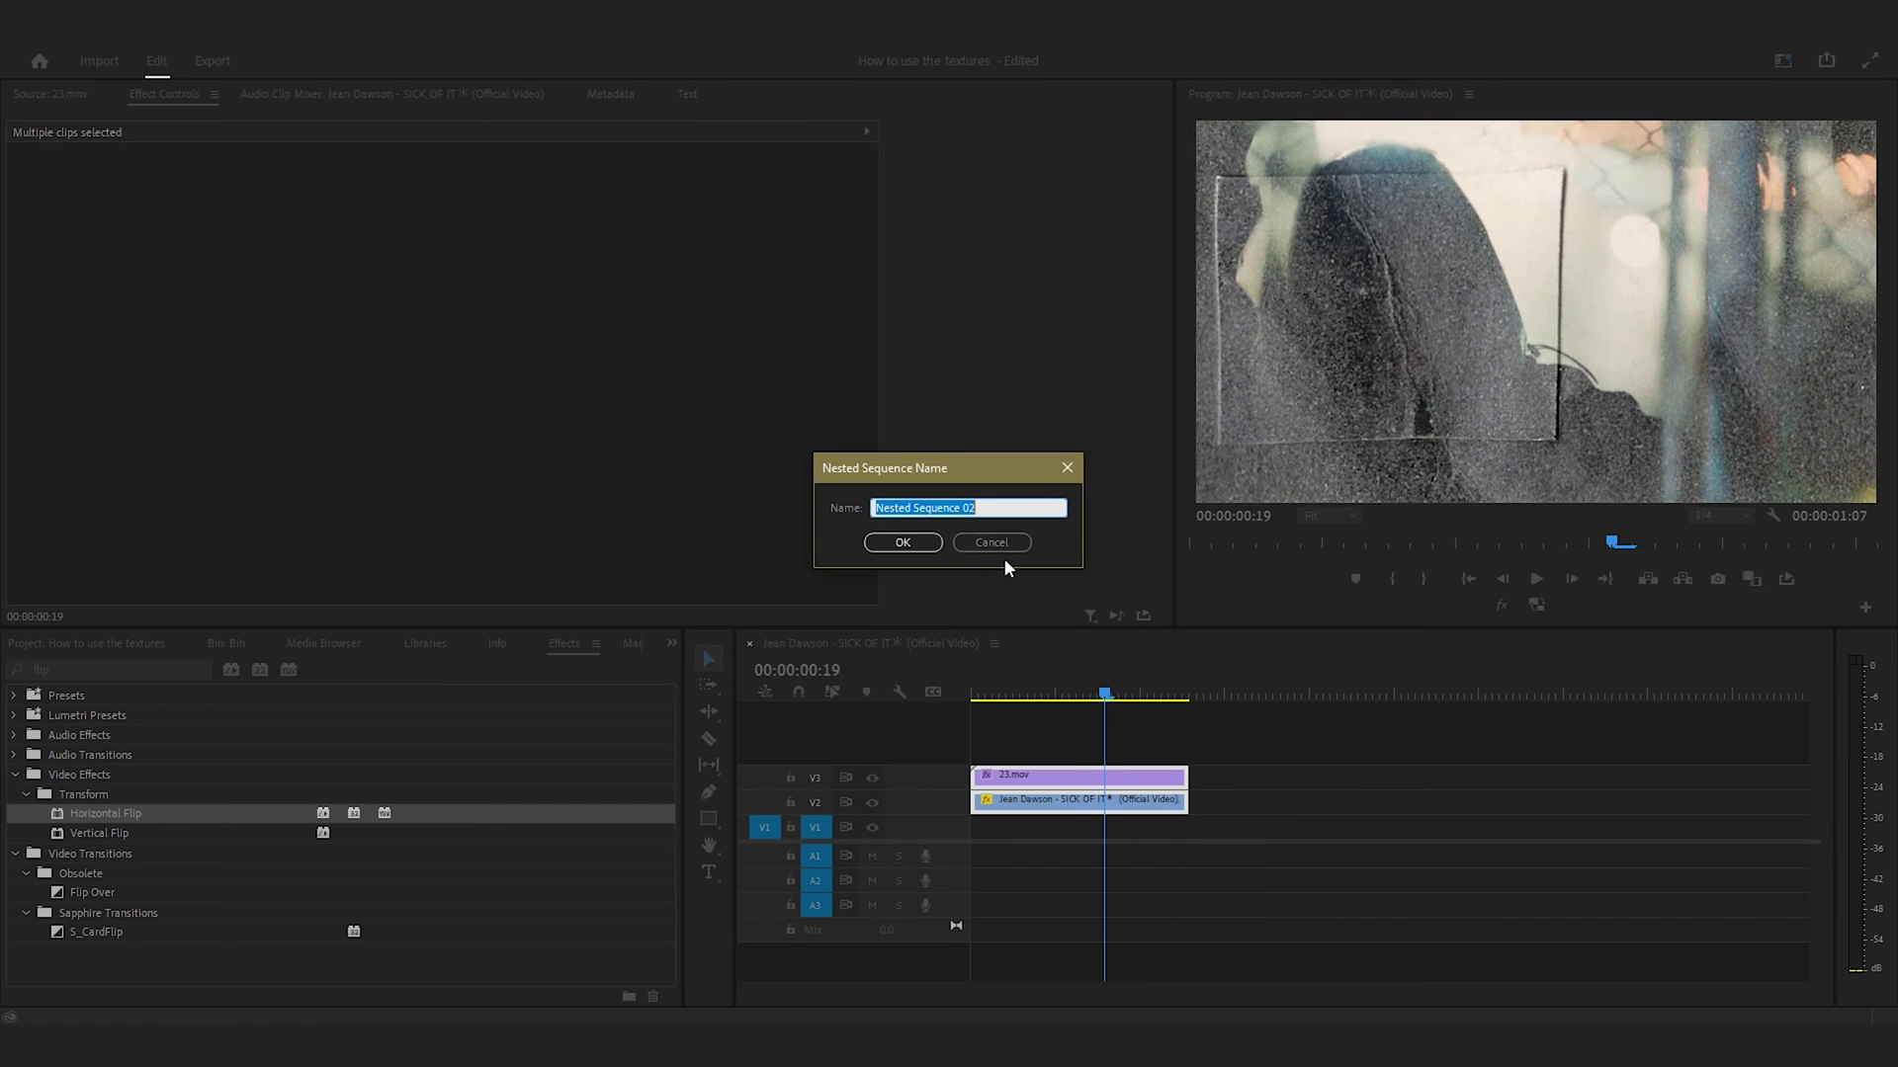
pyautogui.click(902, 549)
# Step: In the Color workspace, grade the nested sequence with Contrast 73.9, Shadows -84.8, Whites 46.7 and Blacks -45.7, and preview it
pyautogui.click(1780, 62)
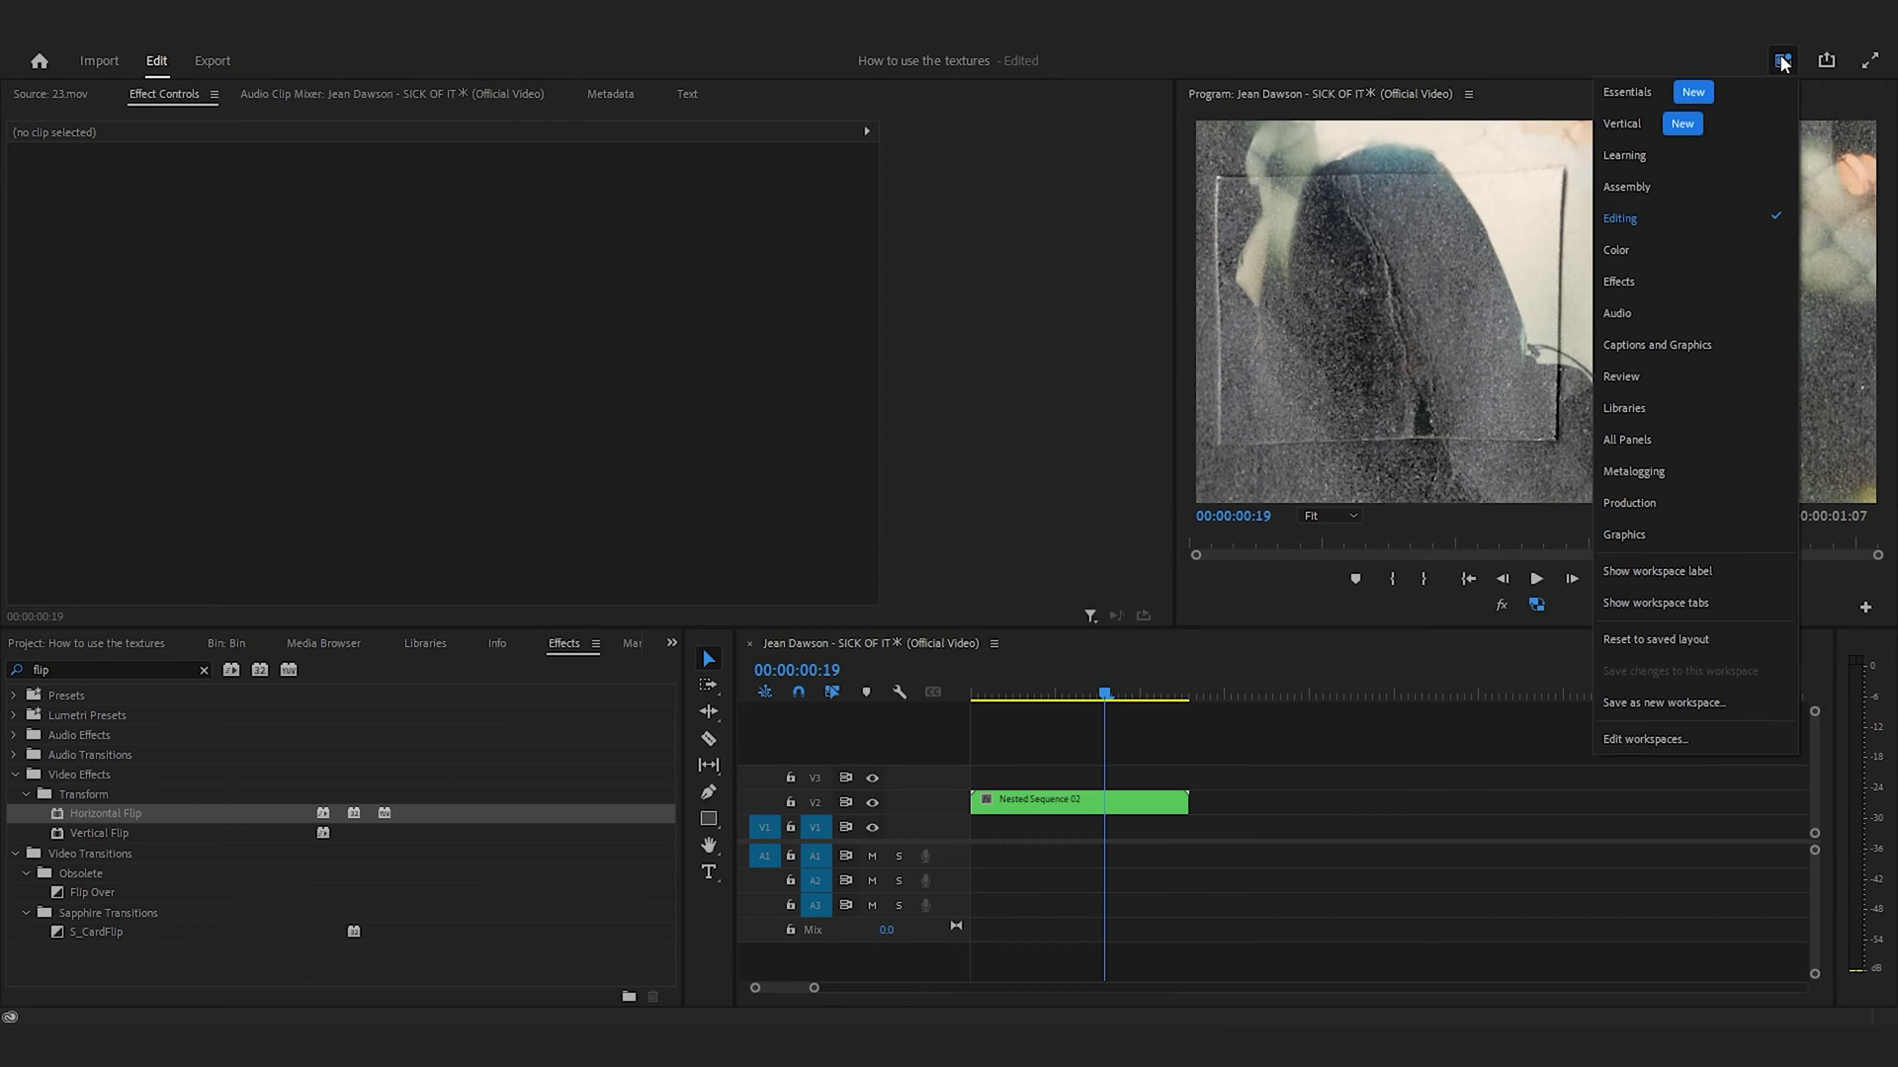
pyautogui.click(1668, 253)
pyautogui.click(1117, 796)
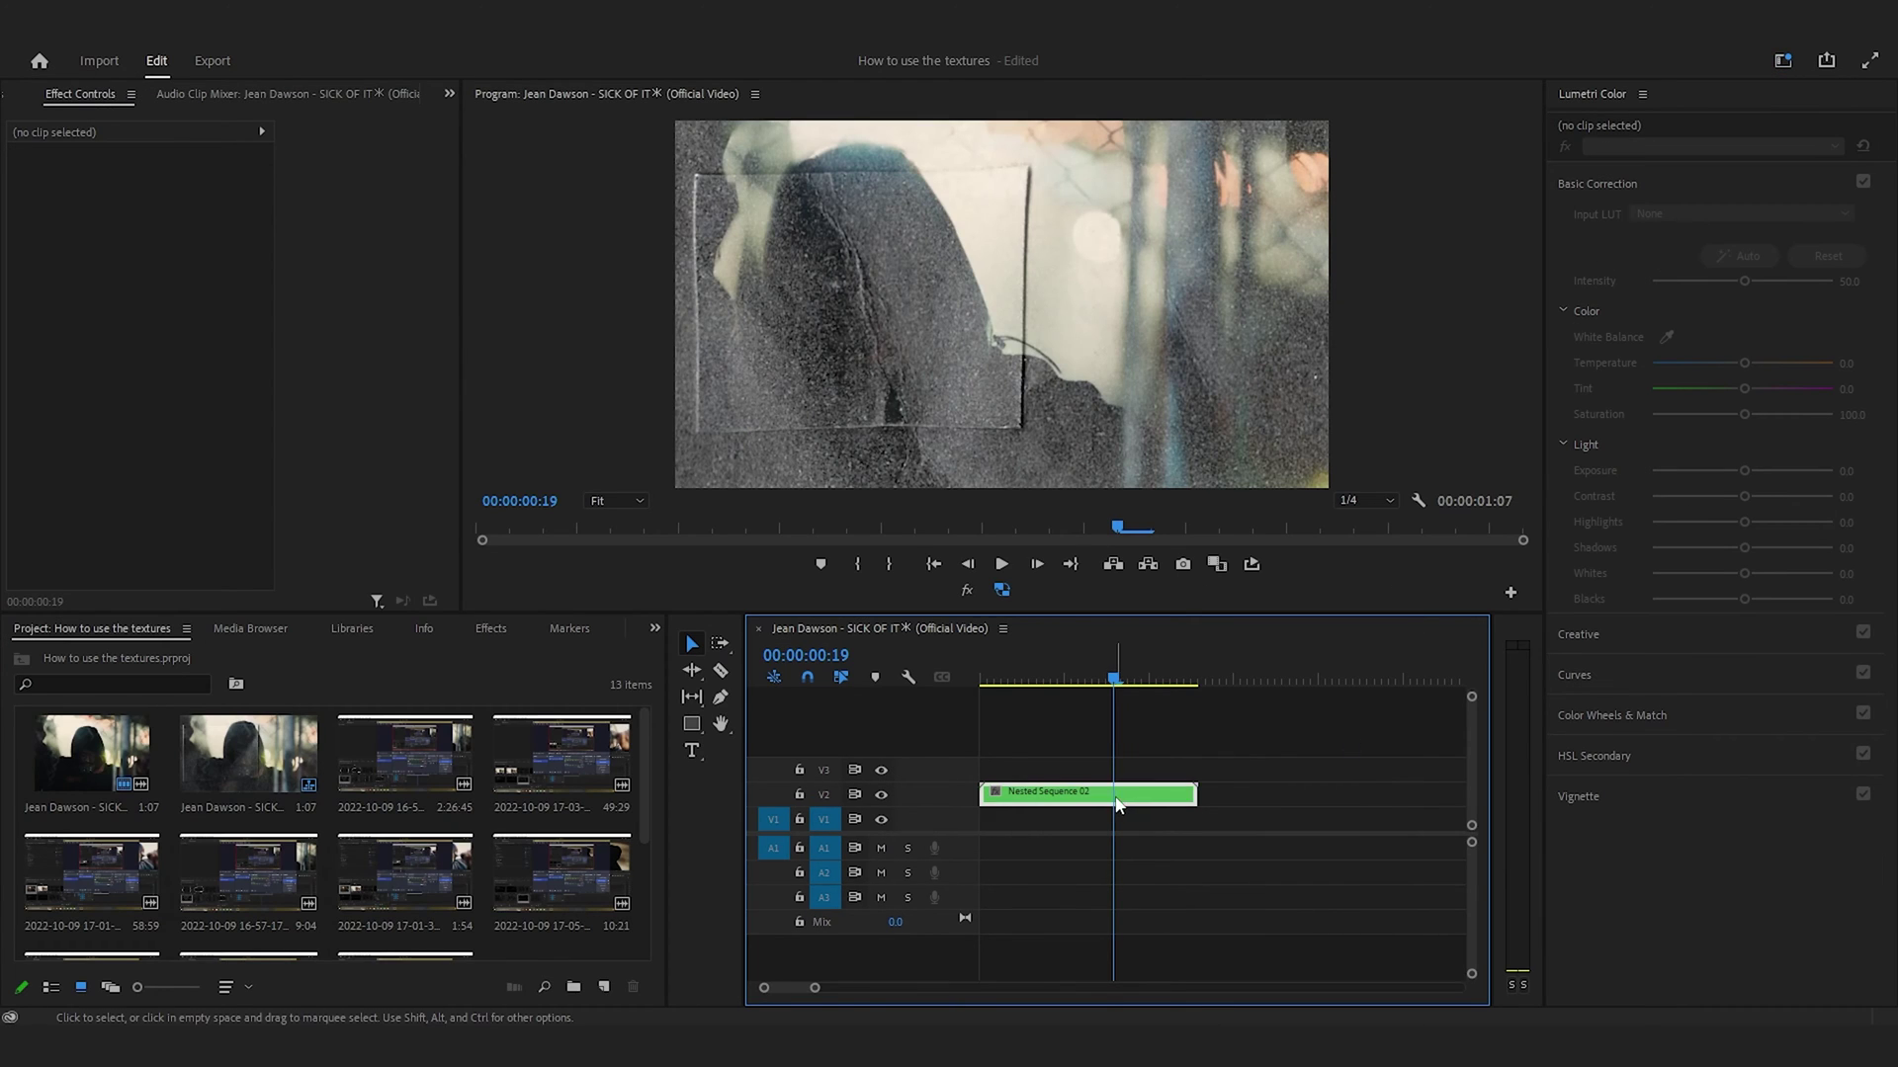
pyautogui.moveTo(1744, 550); pyautogui.dragTo(1811, 500)
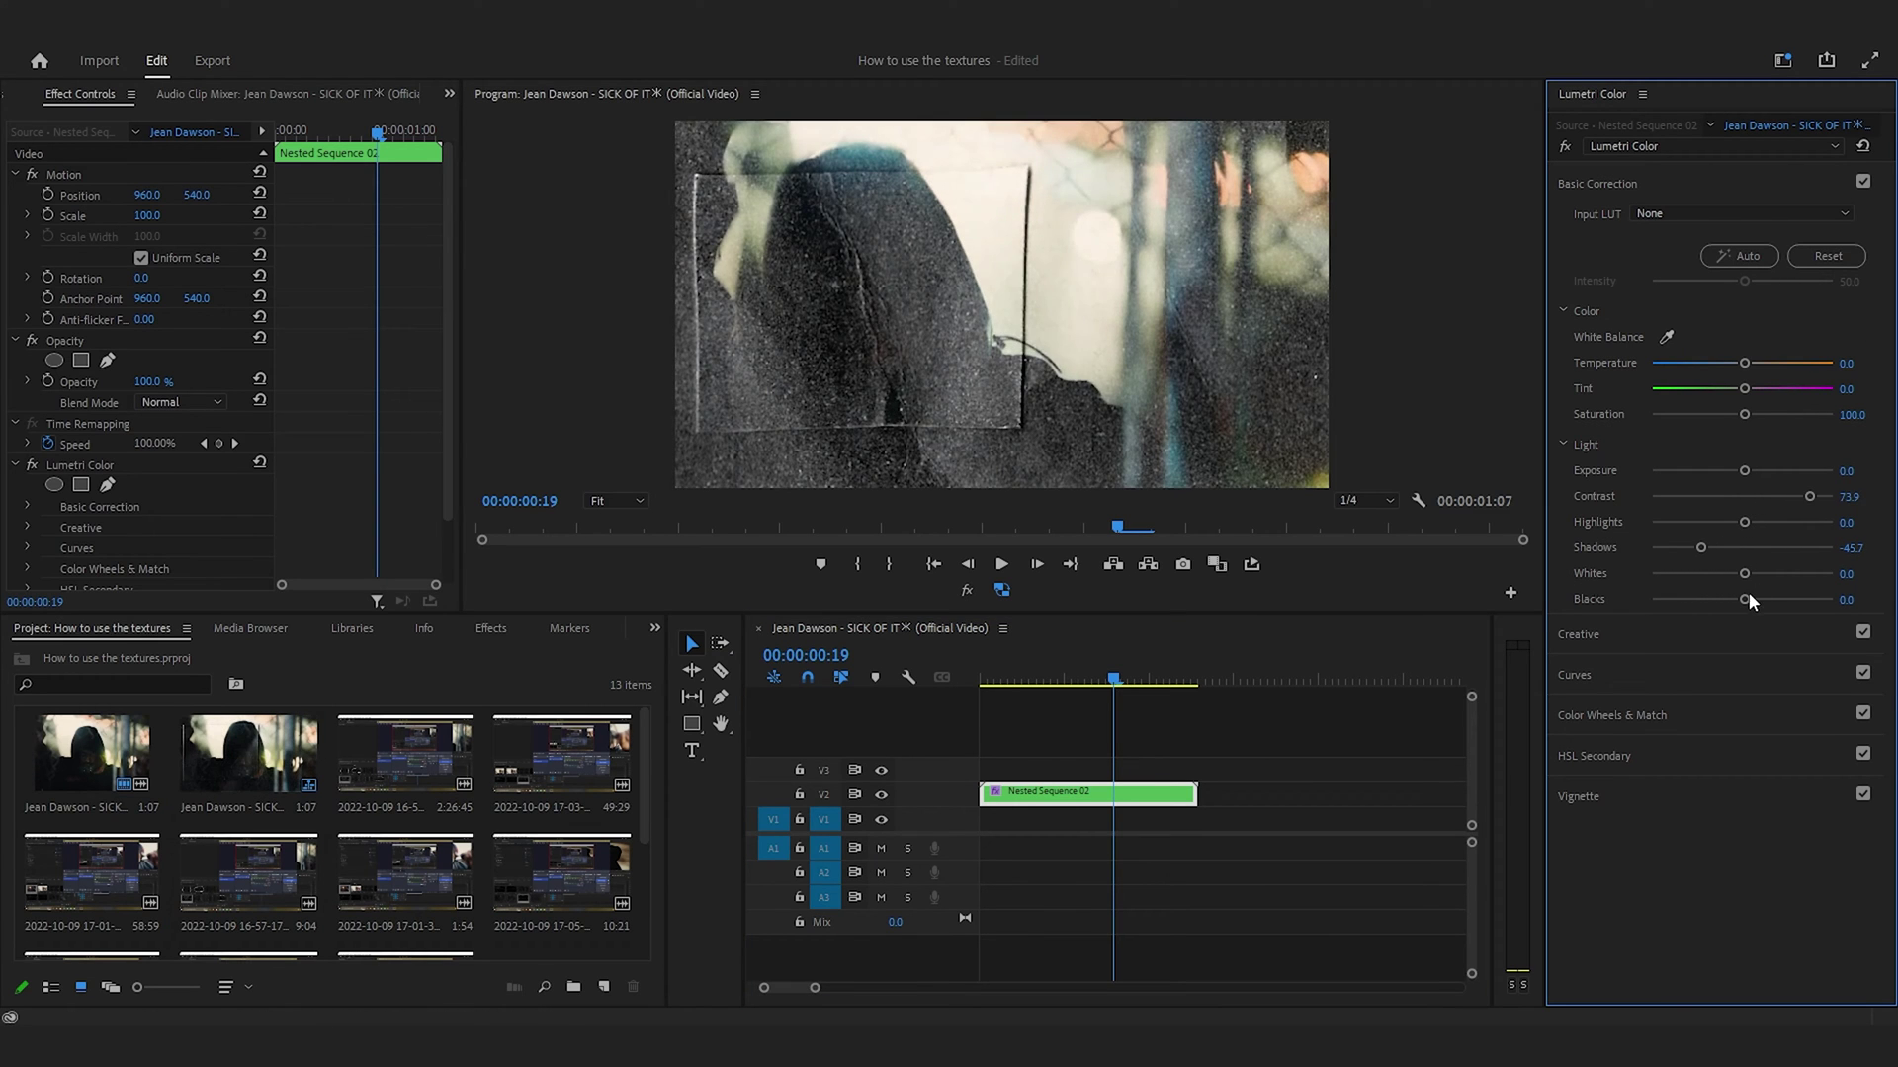
pyautogui.moveTo(1745, 599); pyautogui.dragTo(1665, 547)
pyautogui.moveTo(1110, 680); pyautogui.dragTo(980, 680)
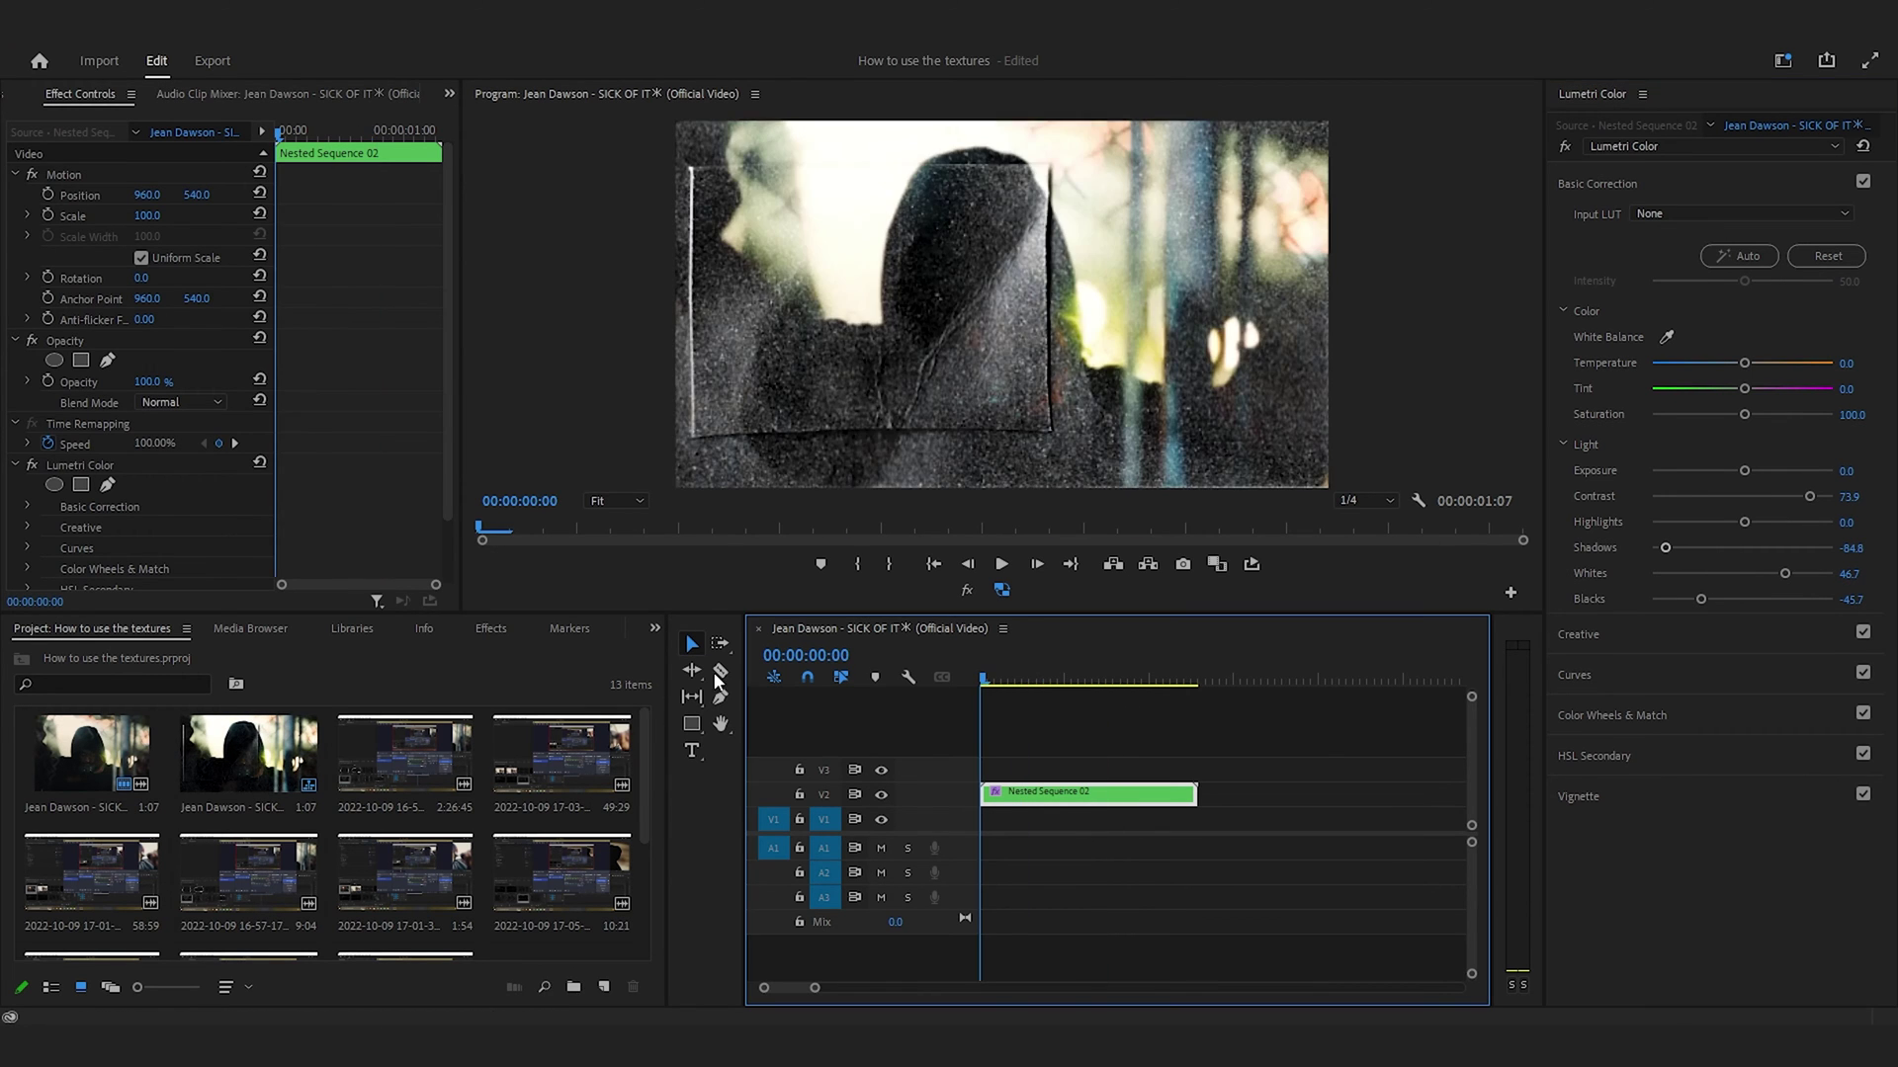
pyautogui.press('space')
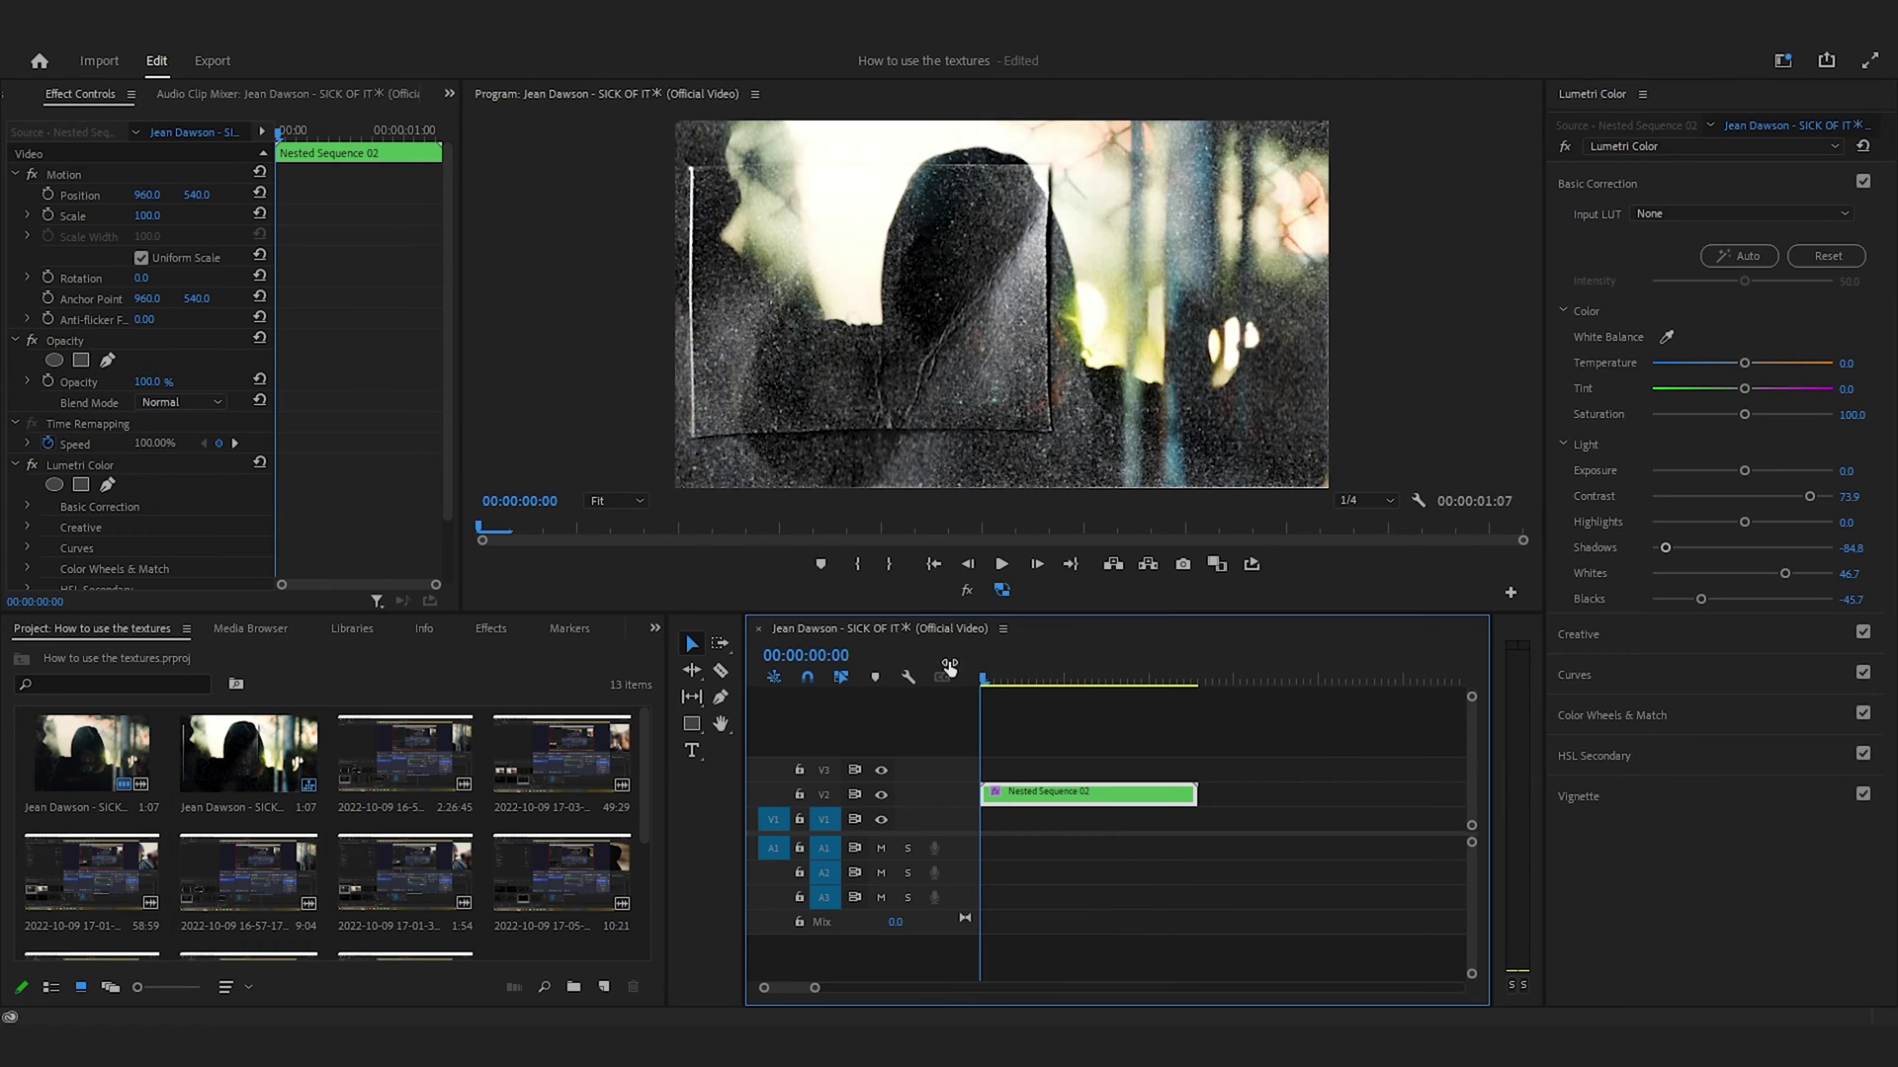
pyautogui.press('space')
pyautogui.moveTo(1088, 671)
pyautogui.mouseDown()
pyautogui.moveTo(1022, 674)
pyautogui.moveTo(1070, 678)
pyautogui.mouseUp()
# Step: Undo the Lumetri adjustments and the nesting to get back the separate texture and footage clips
pyautogui.hotkey('ctrl', 'z')
pyautogui.hotkey('ctrl', 'z')
pyautogui.hotkey('ctrl', 'z')
pyautogui.hotkey('ctrl', 'z')
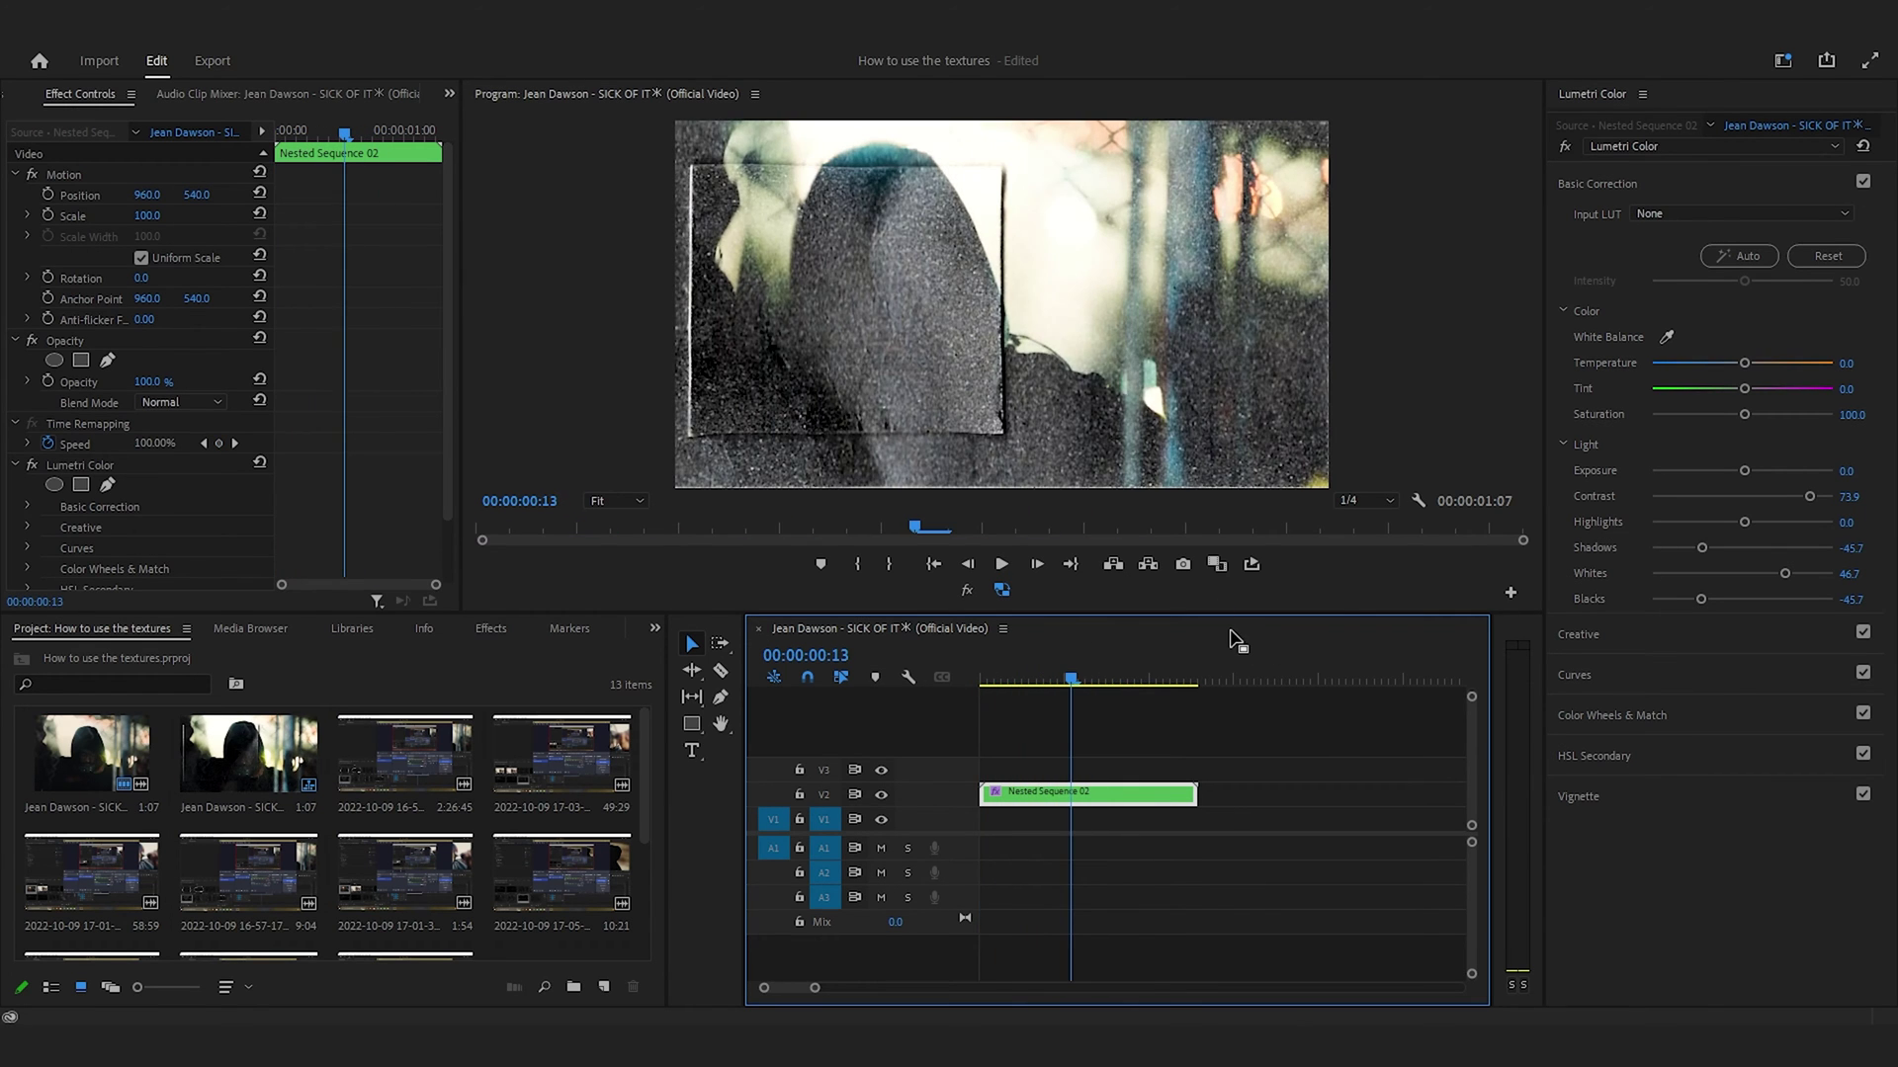
pyautogui.hotkey('ctrl', 'z')
pyautogui.hotkey('ctrl', 'z')
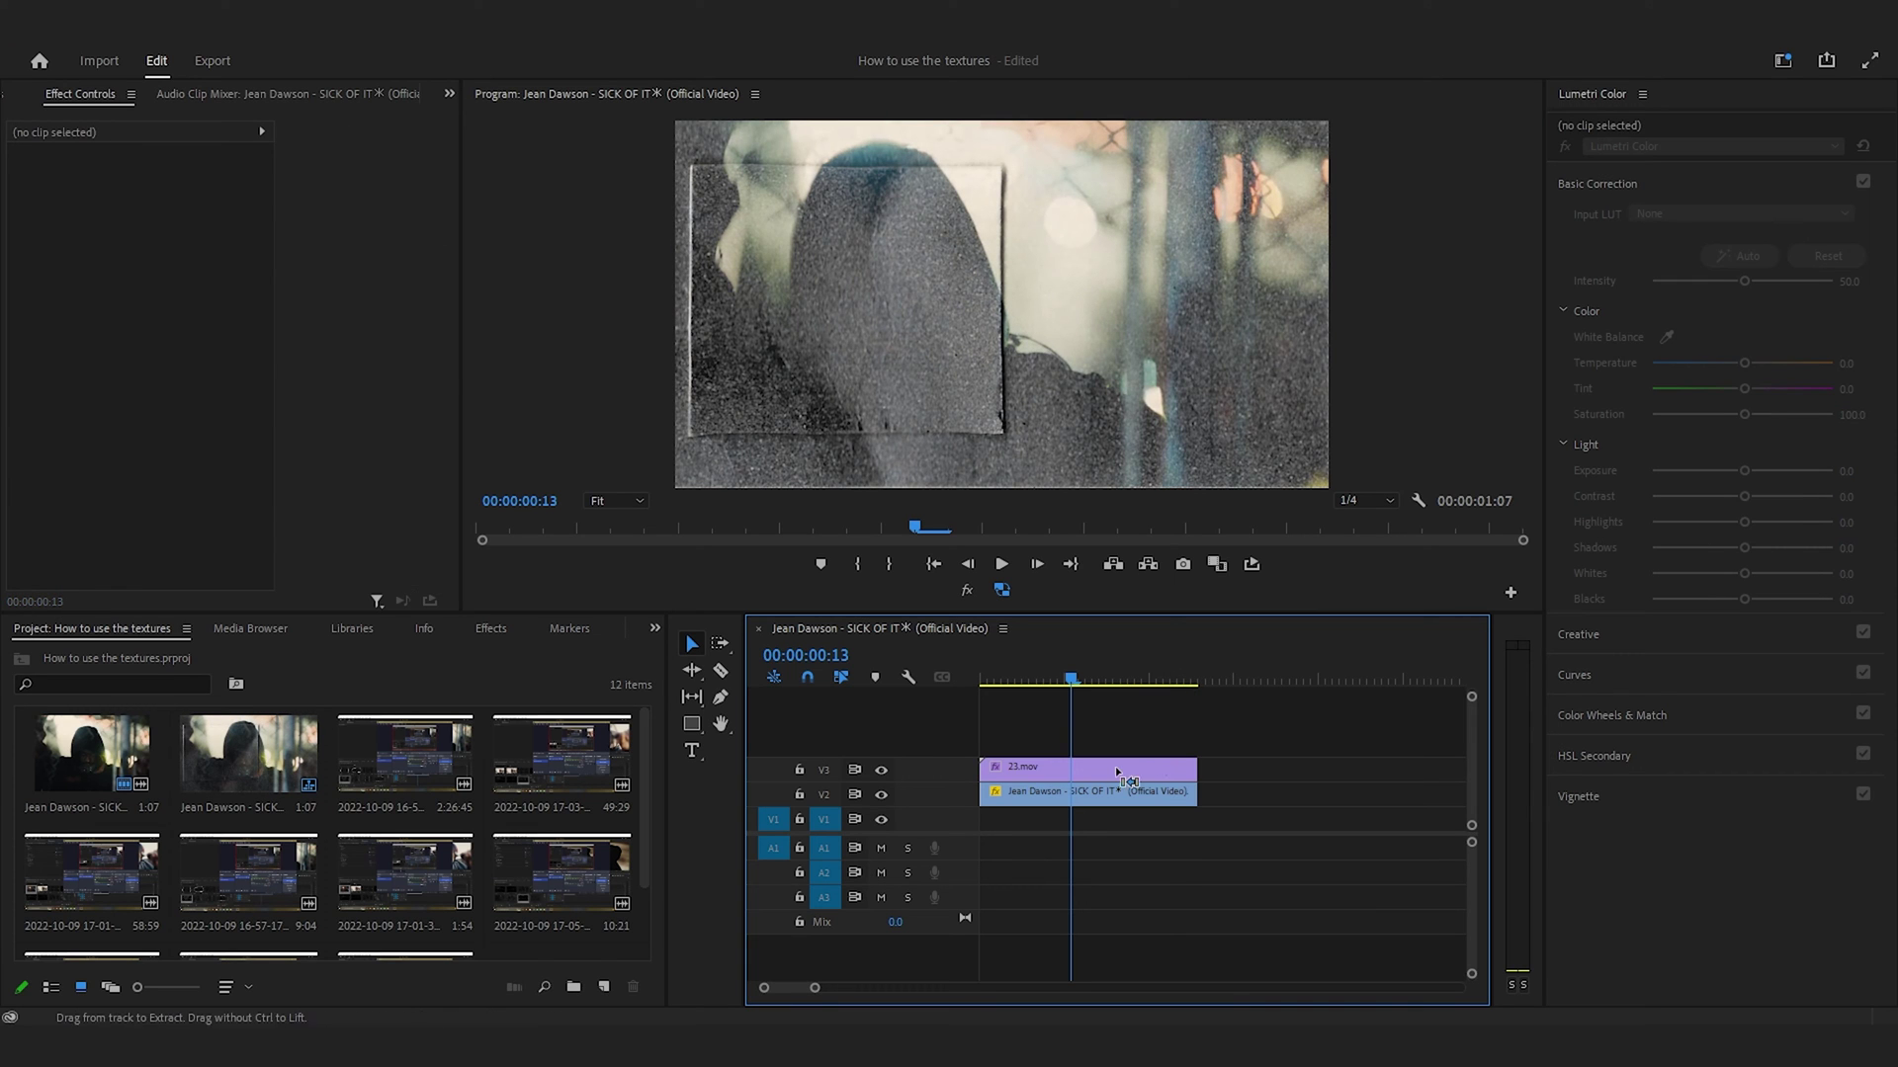
# Step: Return to the Editing workspace, set the blend mode of 23.mov to Screen, and review the opening frames
pyautogui.click(1785, 63)
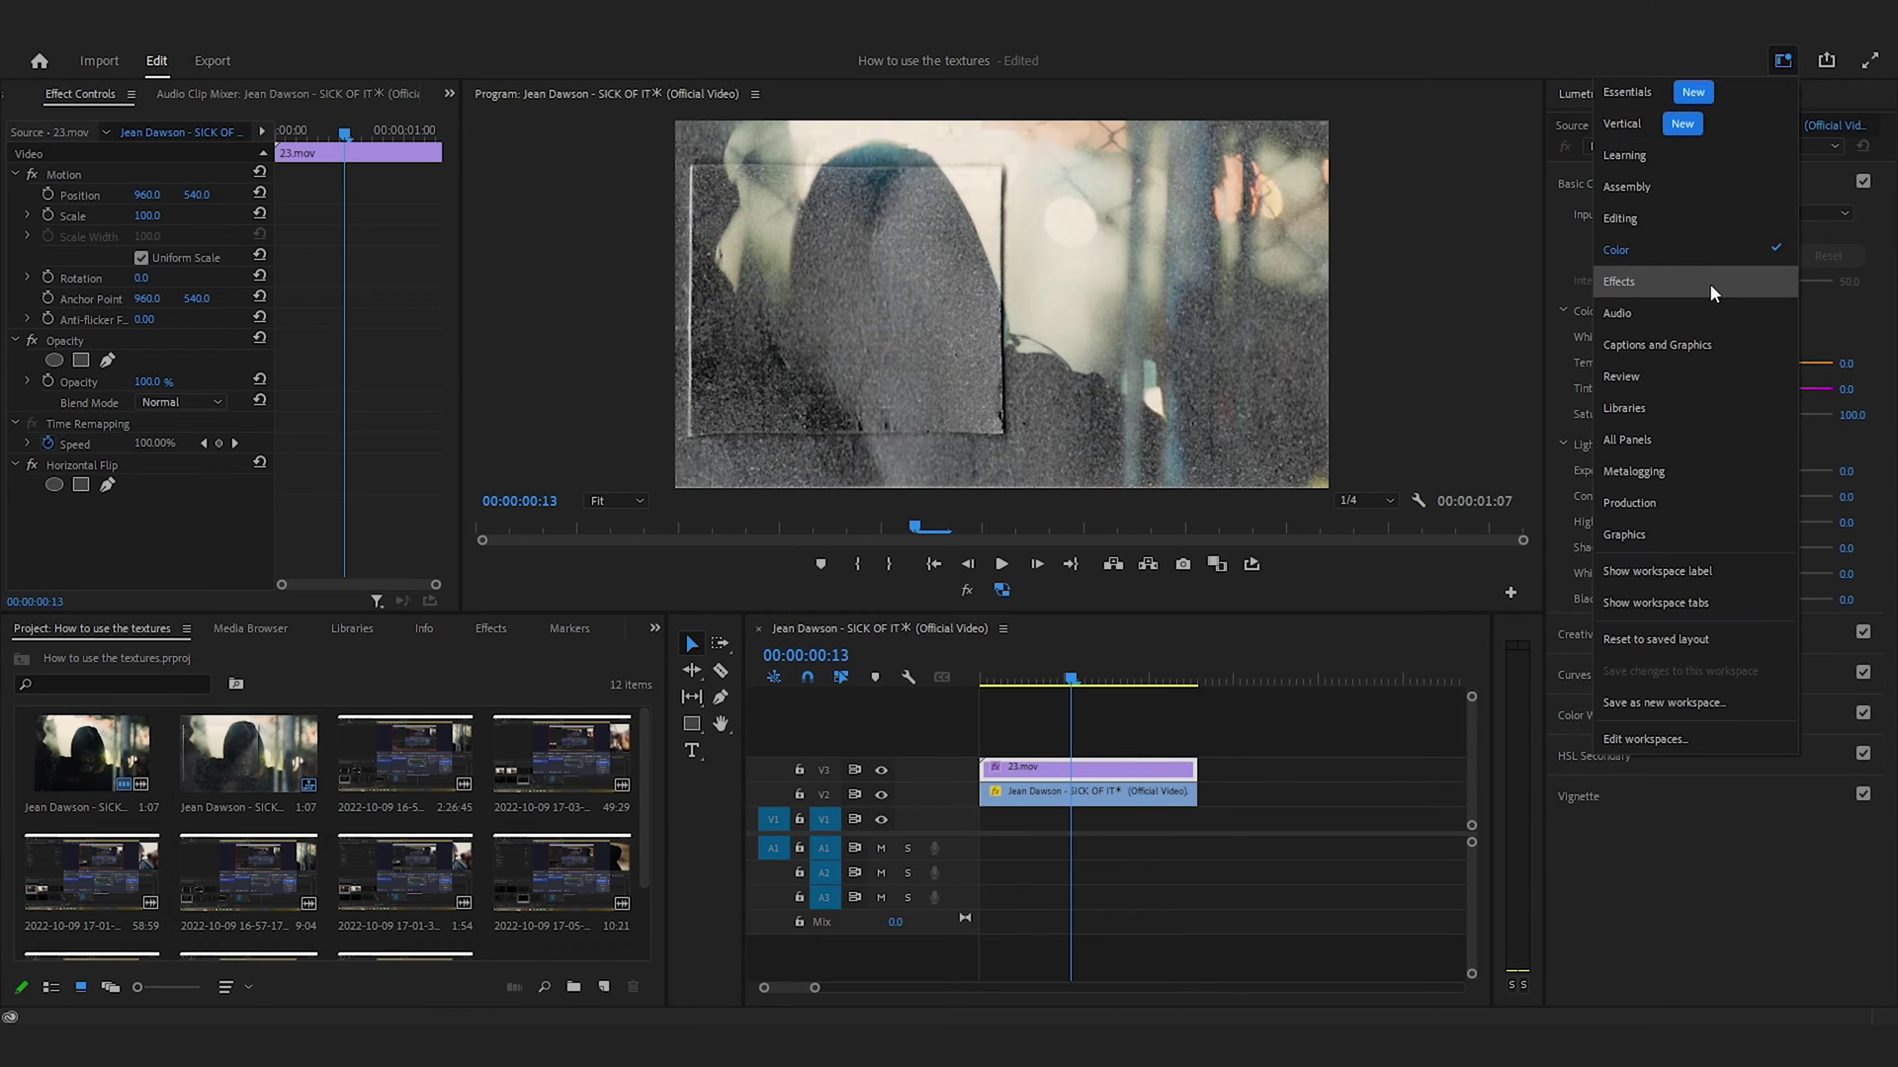
pyautogui.click(1656, 211)
pyautogui.click(503, 405)
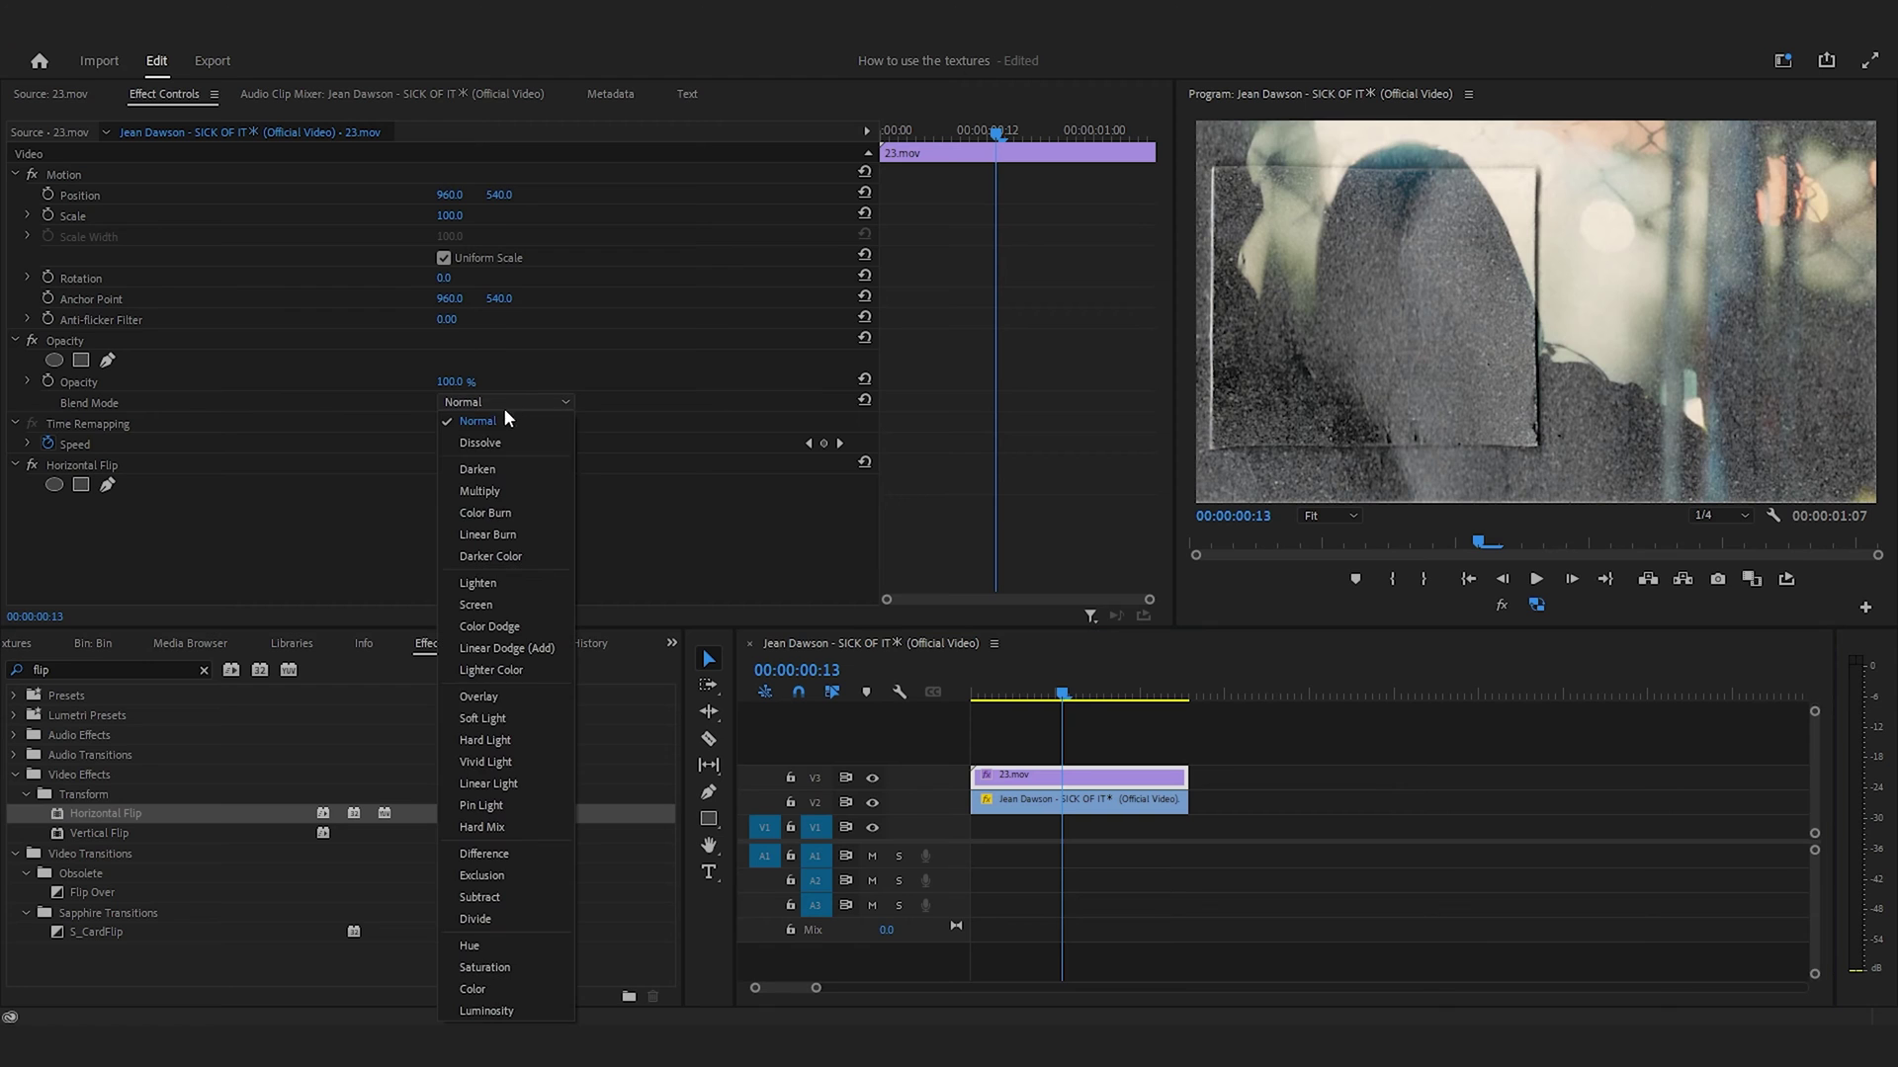
pyautogui.click(502, 601)
pyautogui.moveTo(1066, 678); pyautogui.dragTo(977, 702)
pyautogui.press('Home')
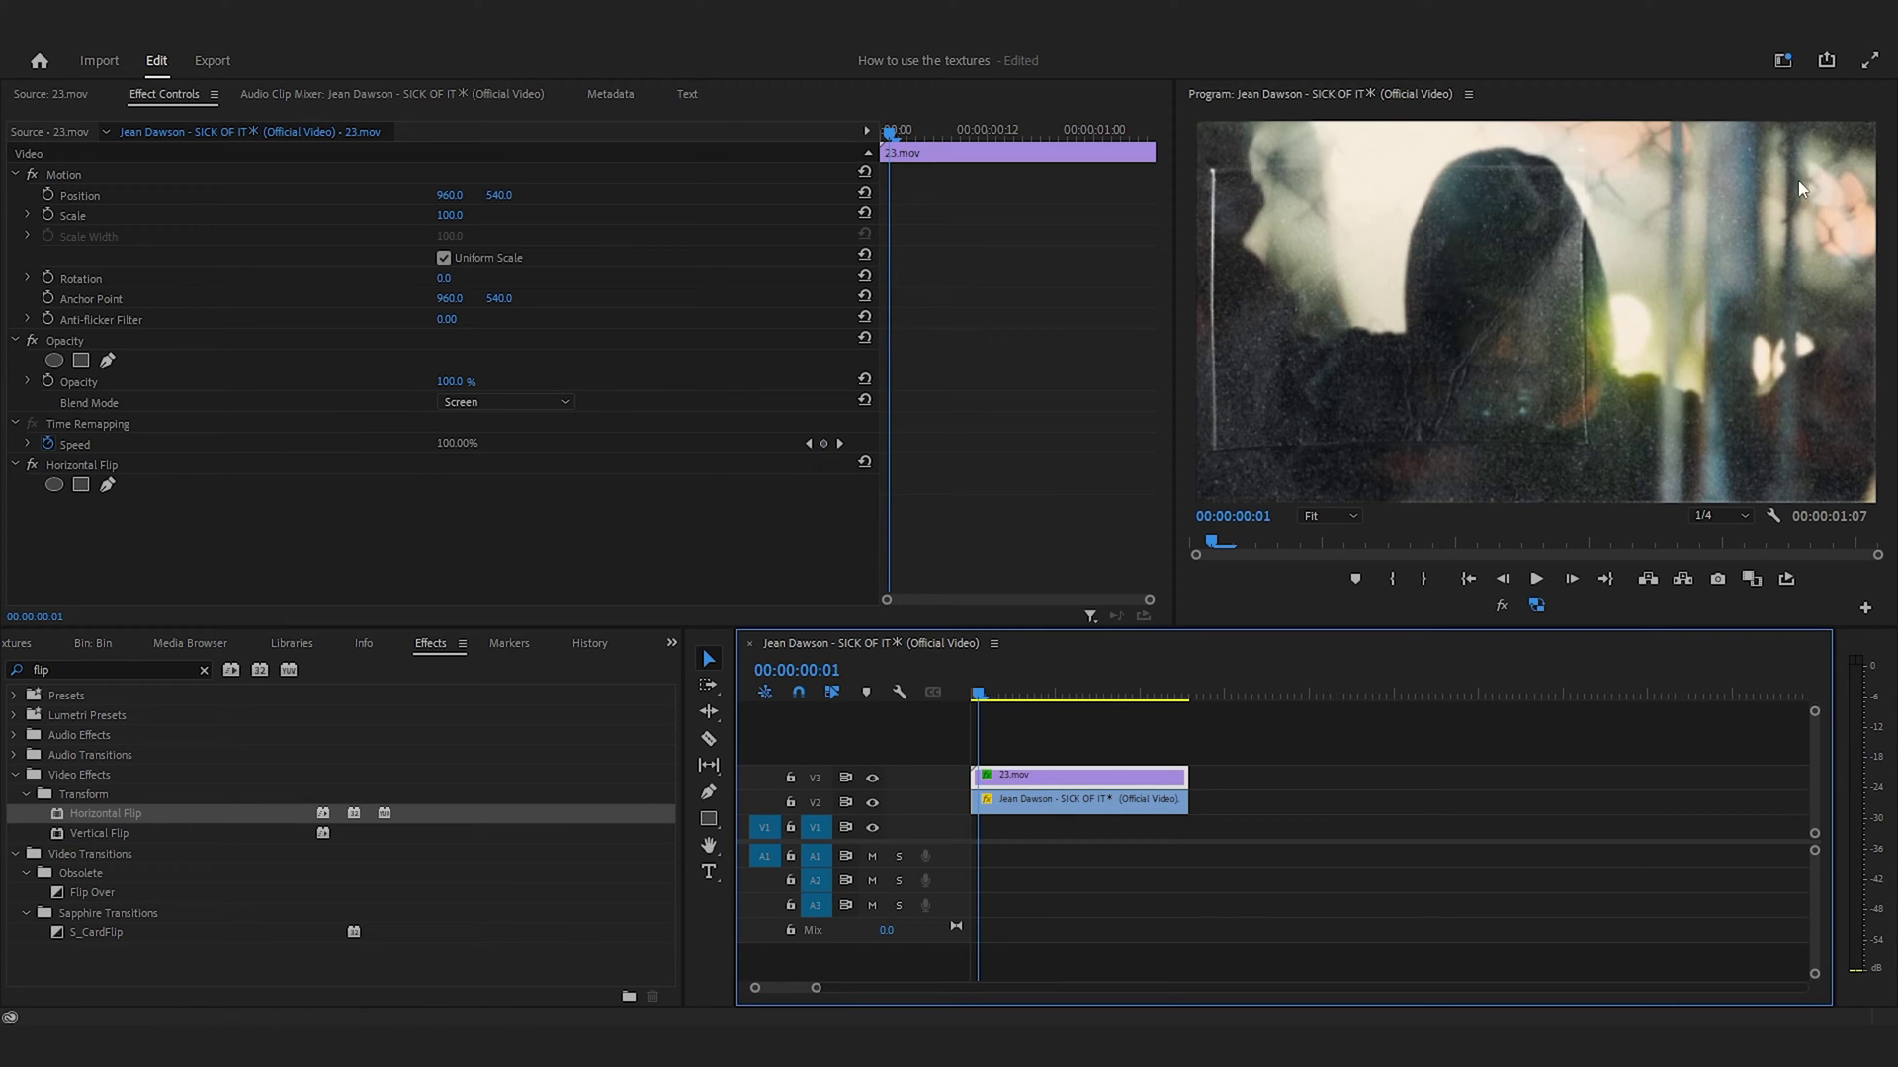
pyautogui.press('Right')
pyautogui.press('Right')
pyautogui.press('Right')
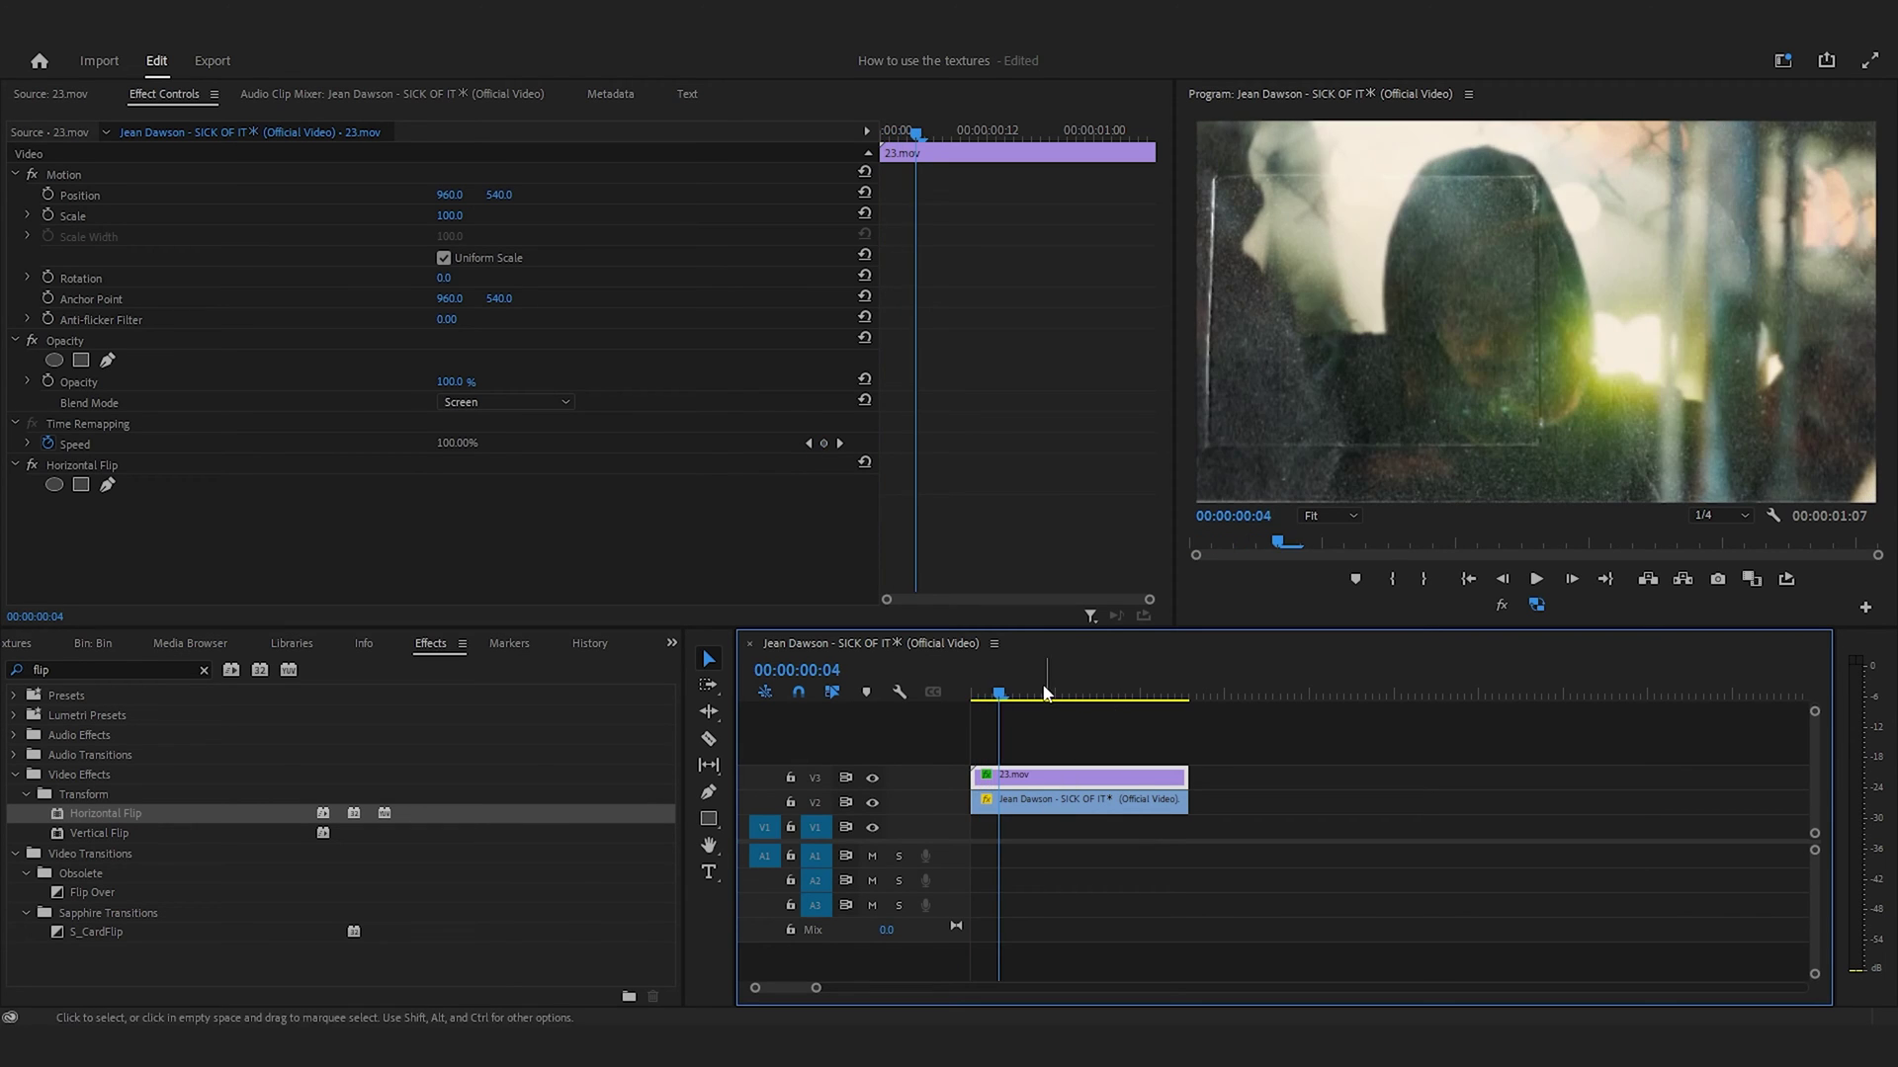
pyautogui.press('Home')
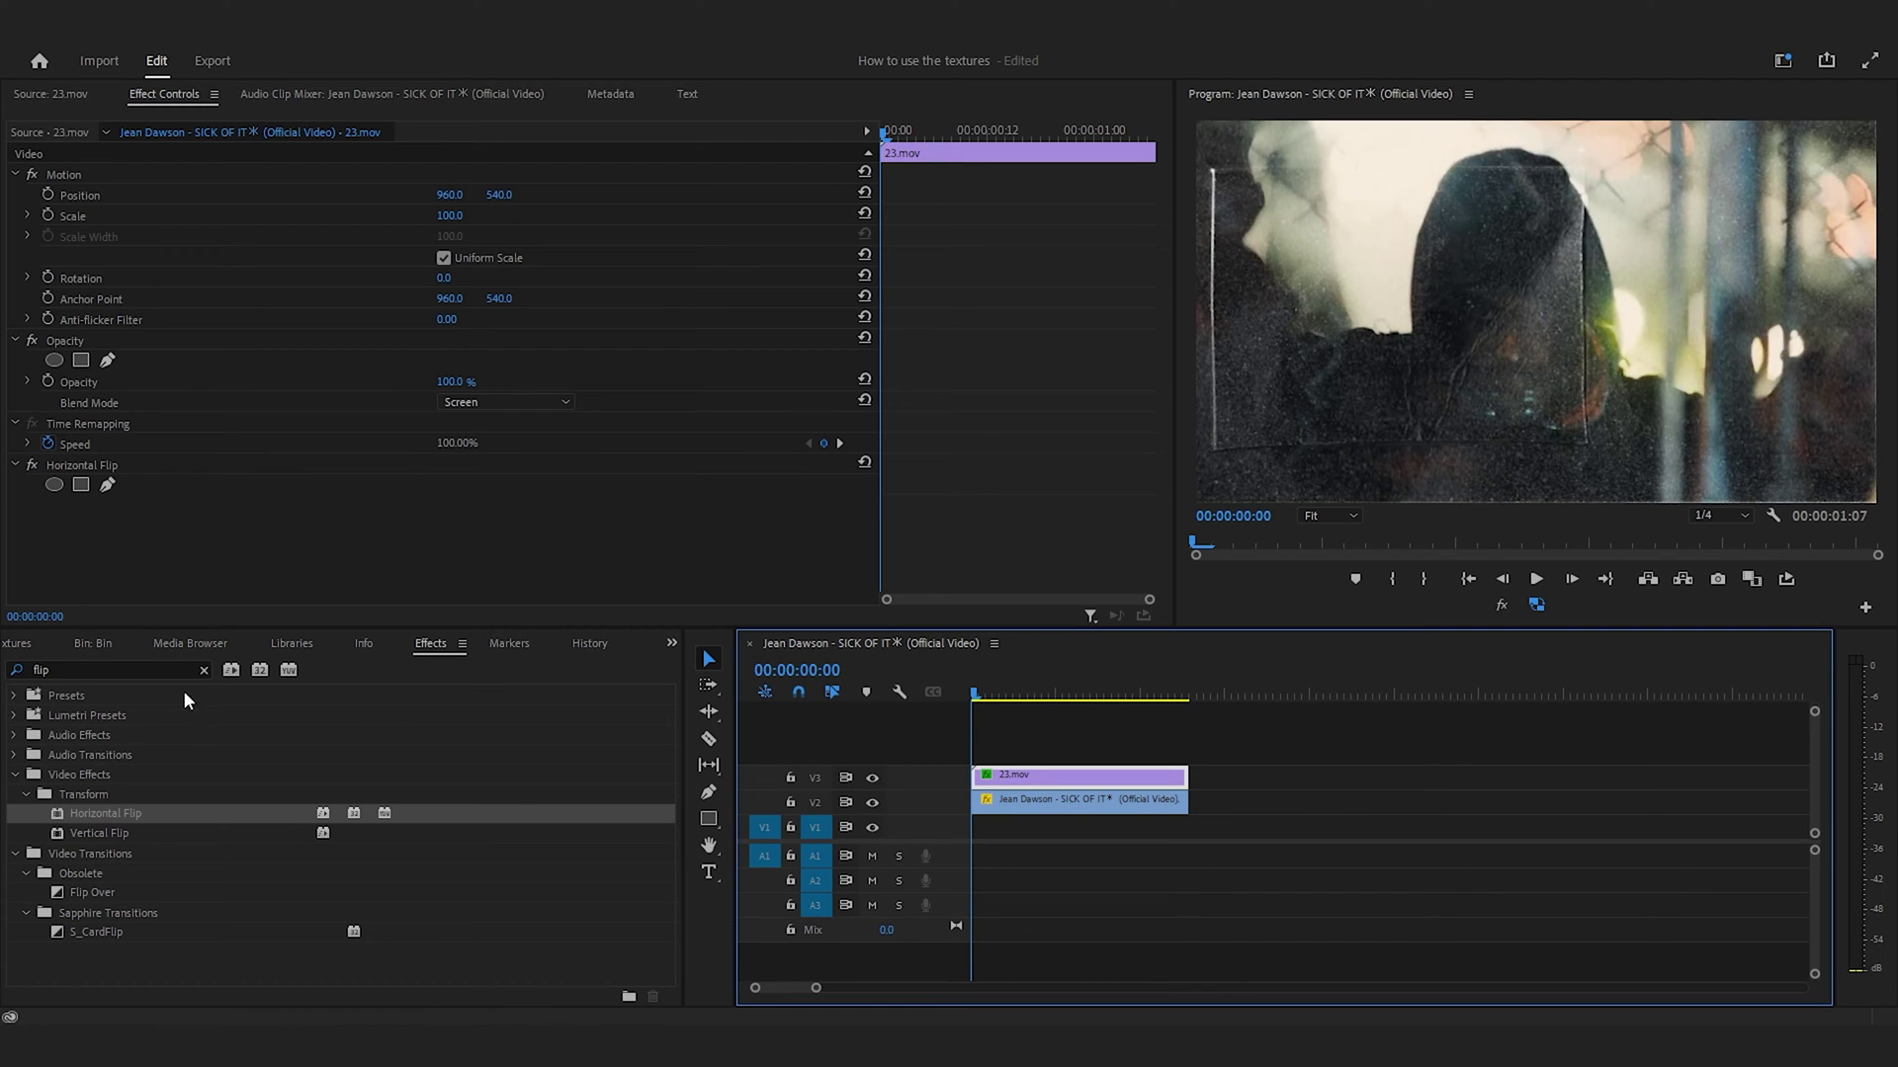
# Step: Search the effects for "free" and apply S_FreezeFrame to the footage clip on track V2
pyautogui.hotkey('shift', '7')
pyautogui.write('free')
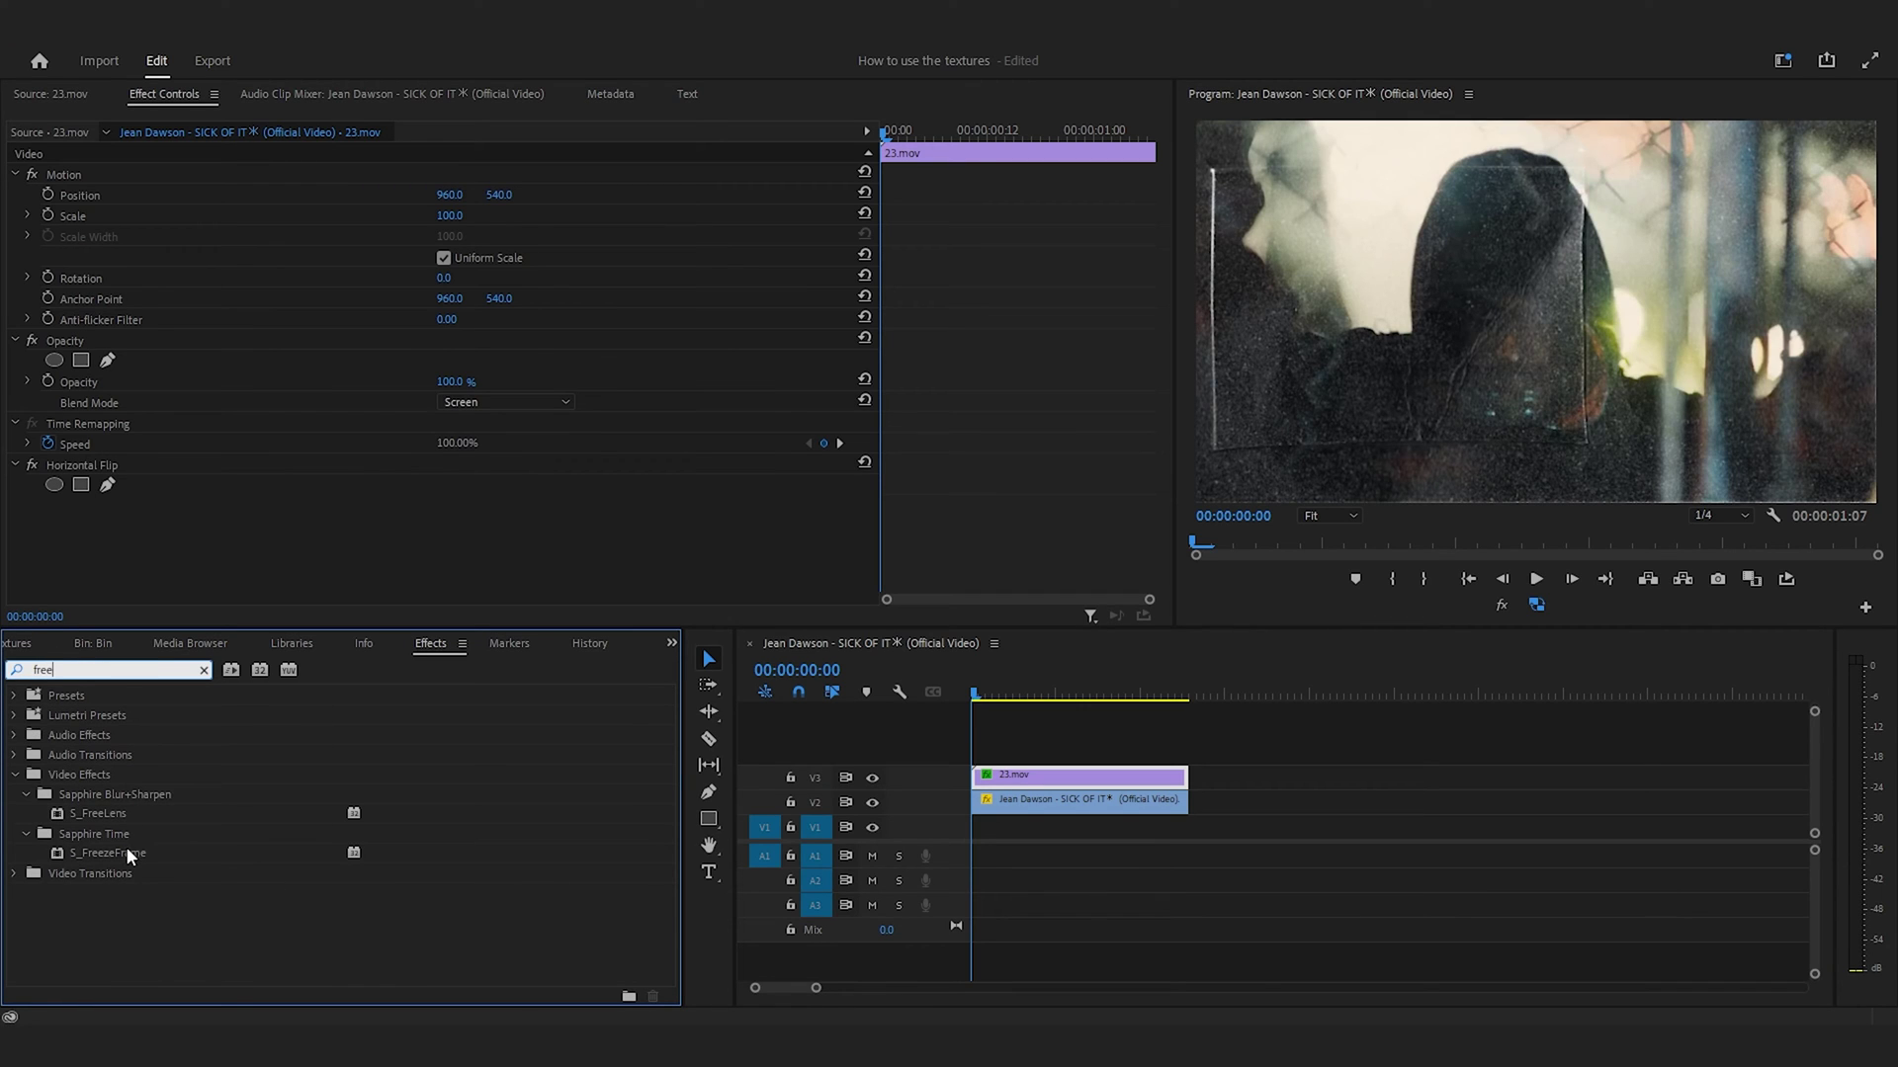
pyautogui.moveTo(128, 856); pyautogui.dragTo(1013, 810)
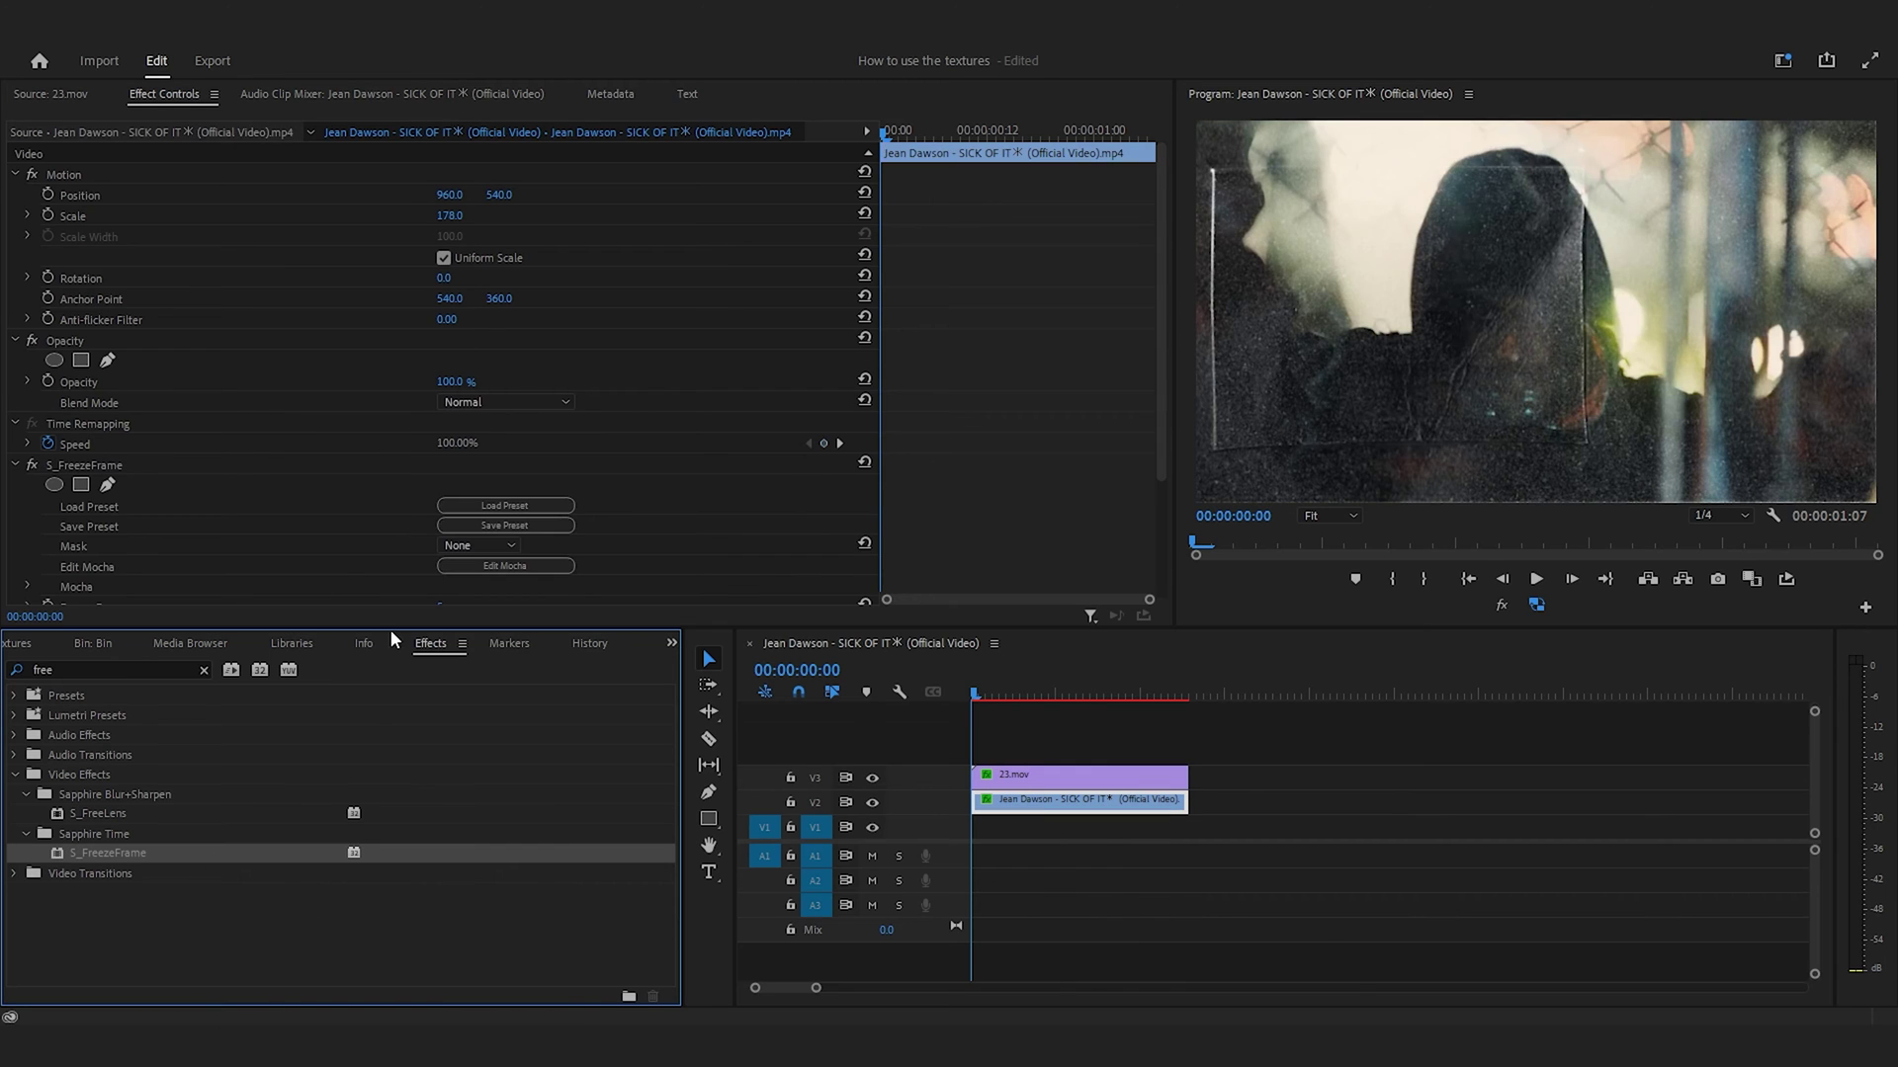
# Step: Set Freeze Frames of the S_FreezeFrame effect to 2 and scrub the start of the sequence
pyautogui.scroll(-2, 334, 552)
pyautogui.click(447, 546)
pyautogui.write('2')
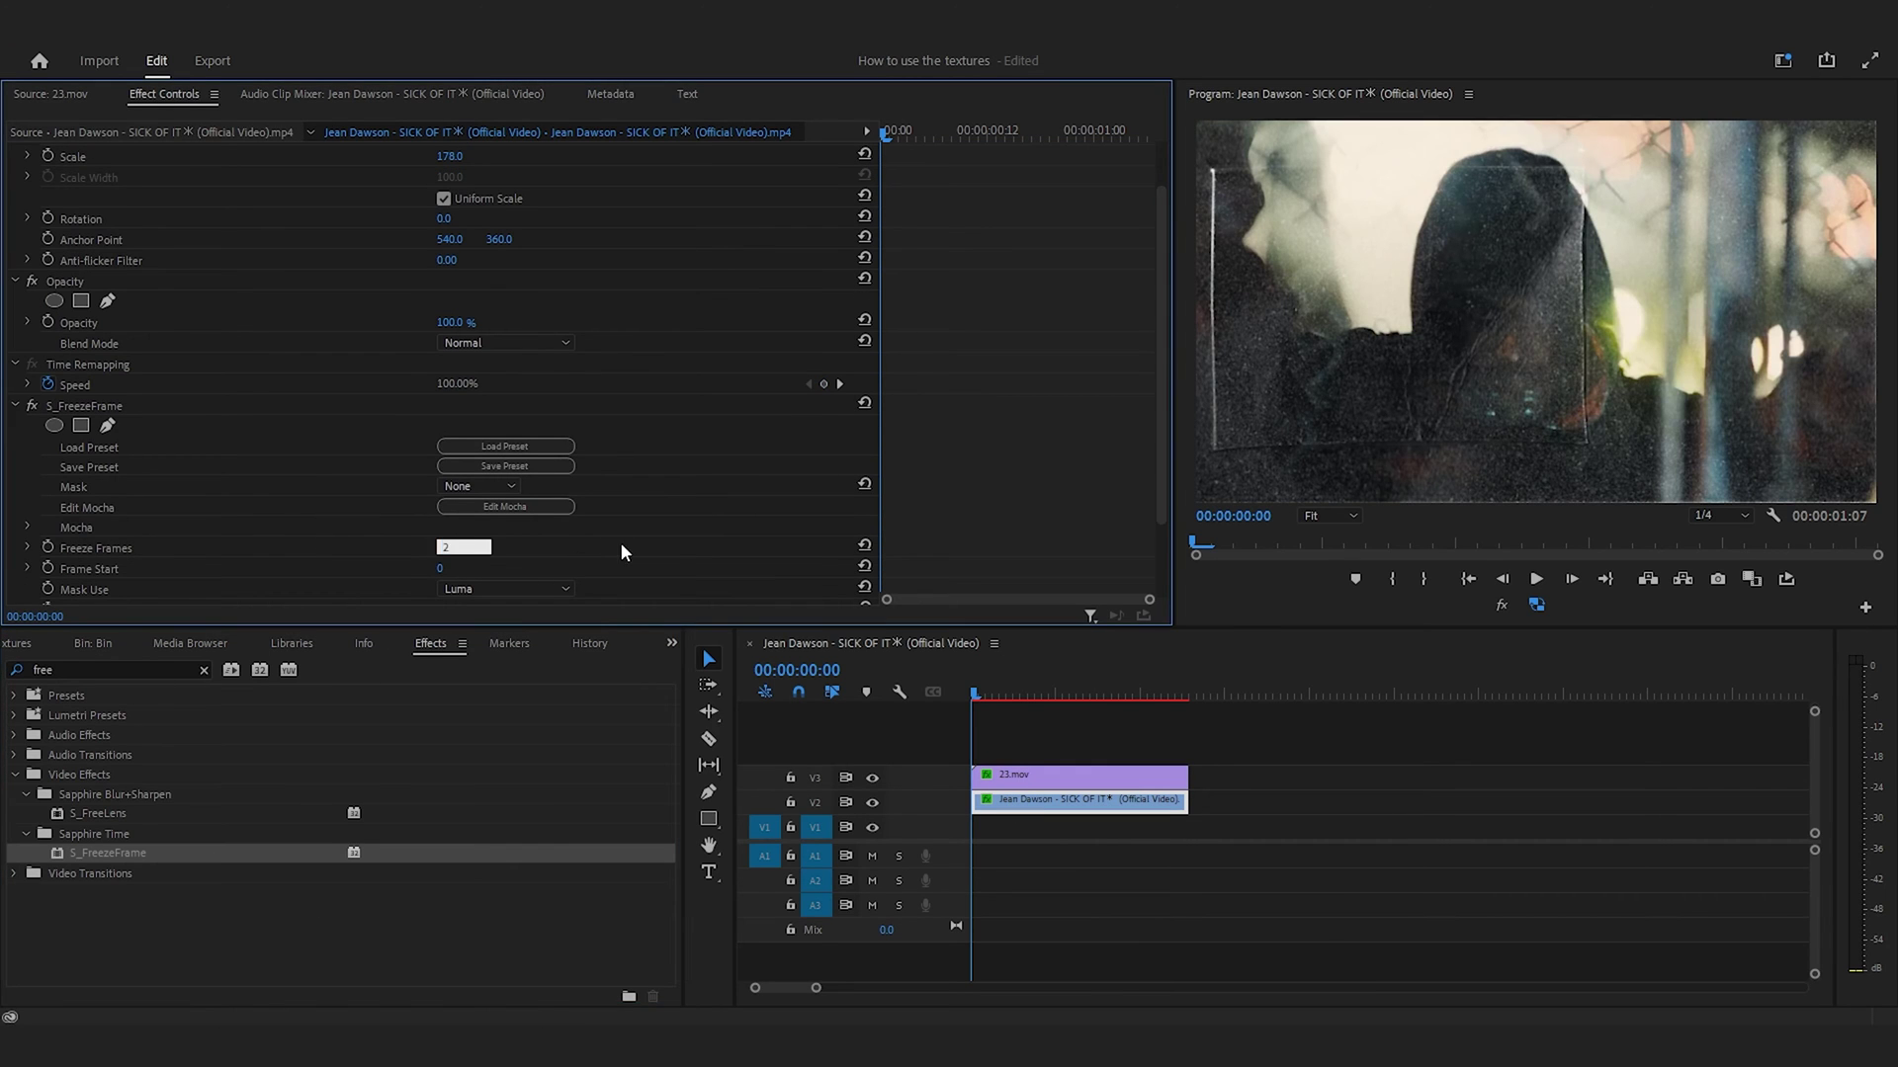
pyautogui.press('Return')
pyautogui.click(953, 701)
pyautogui.moveTo(983, 700)
pyautogui.mouseDown()
pyautogui.moveTo(1200, 693)
pyautogui.moveTo(970, 693)
pyautogui.mouseUp()
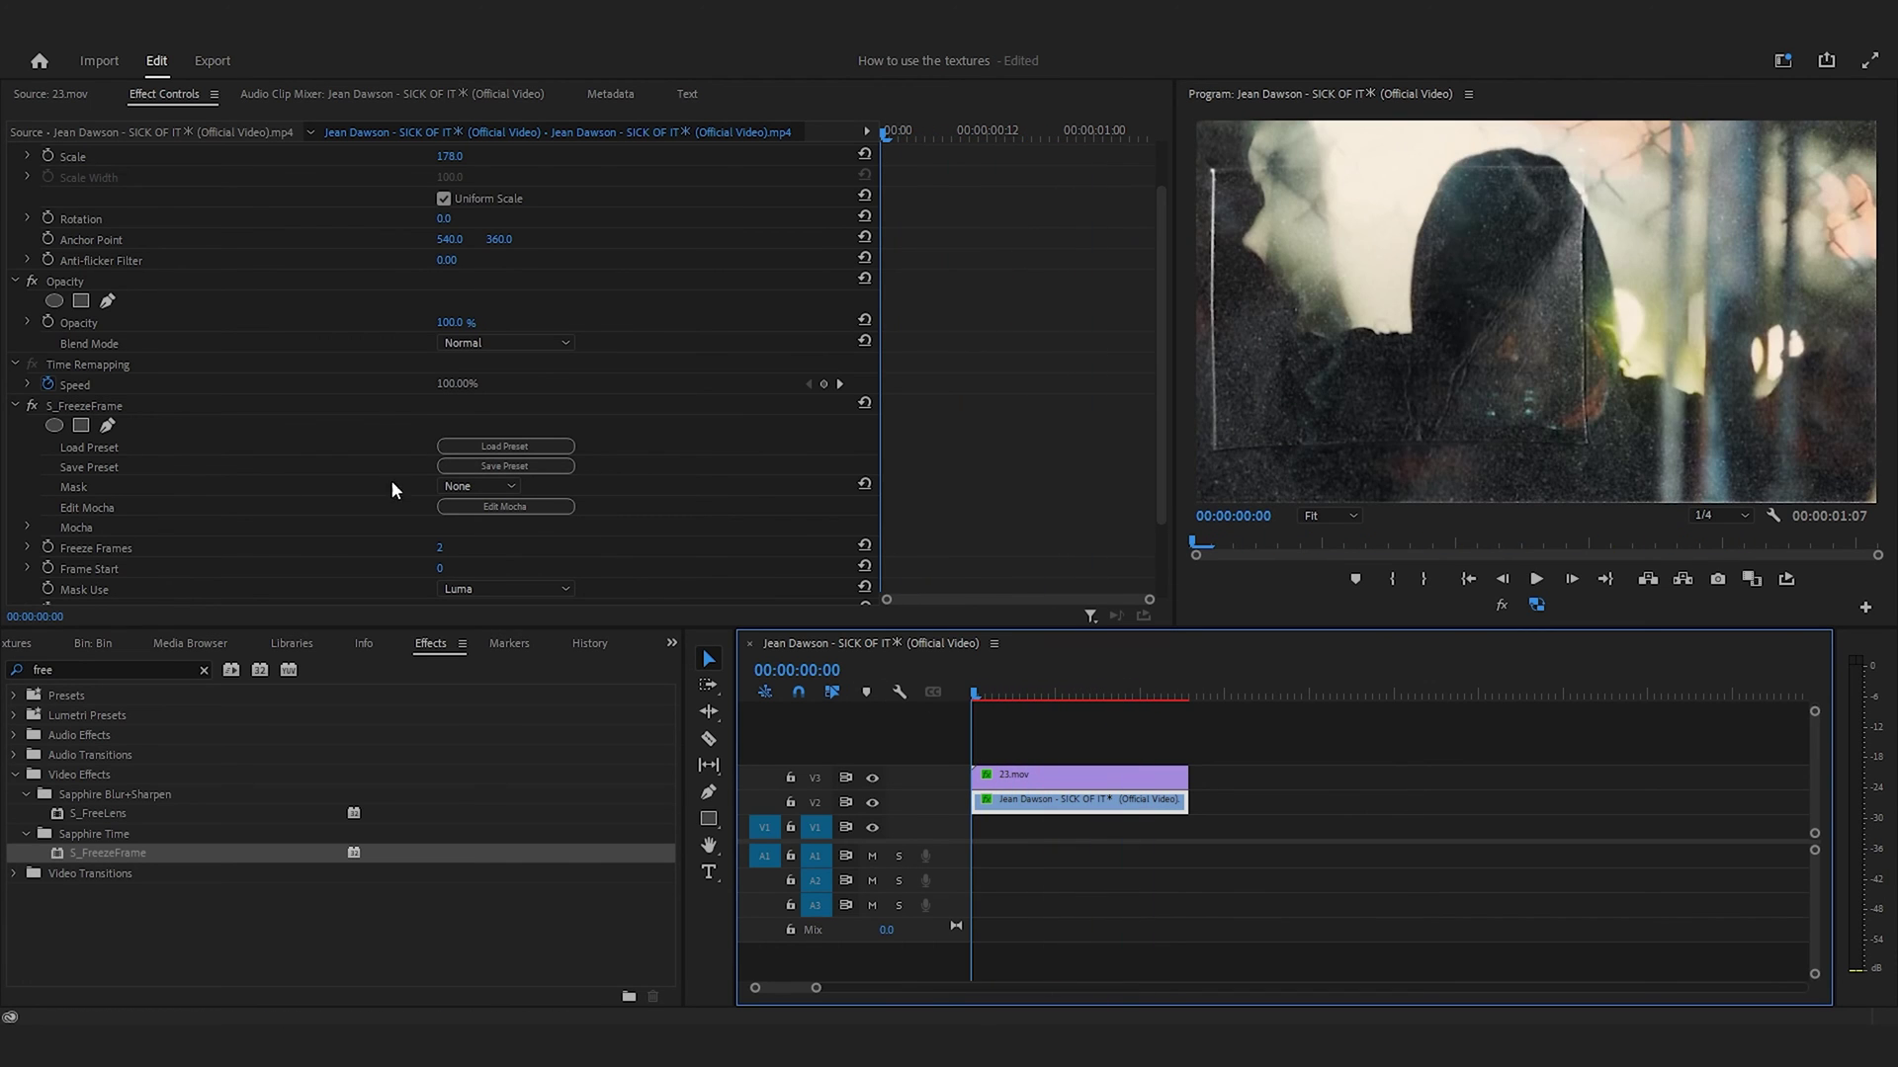
# Step: Remove the S_FreezeFrame effect from the footage clip
pyautogui.click(96, 410)
pyautogui.press('Delete')
# Step: Cut the footage clip on V2 every two frames from frame 2 to frame 12, and return the playhead to the start
pyautogui.press('c')
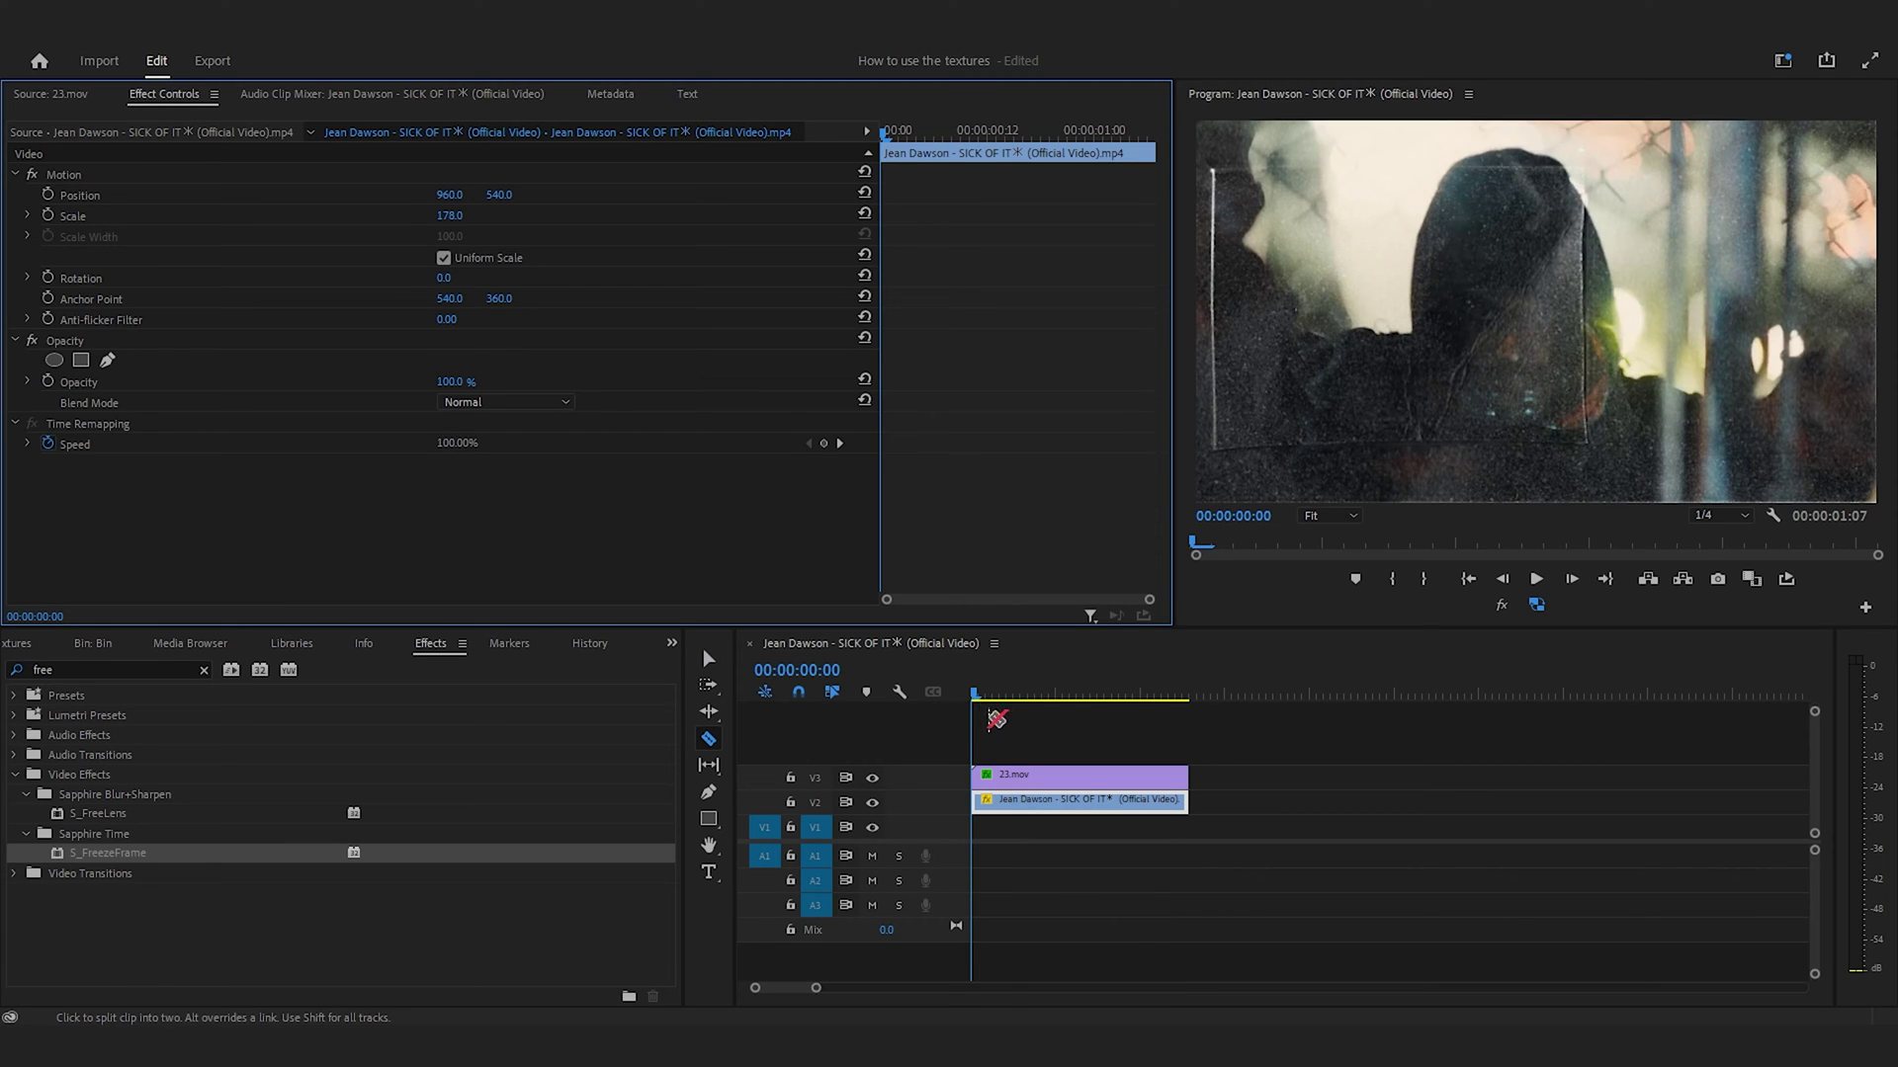
pyautogui.press('Right')
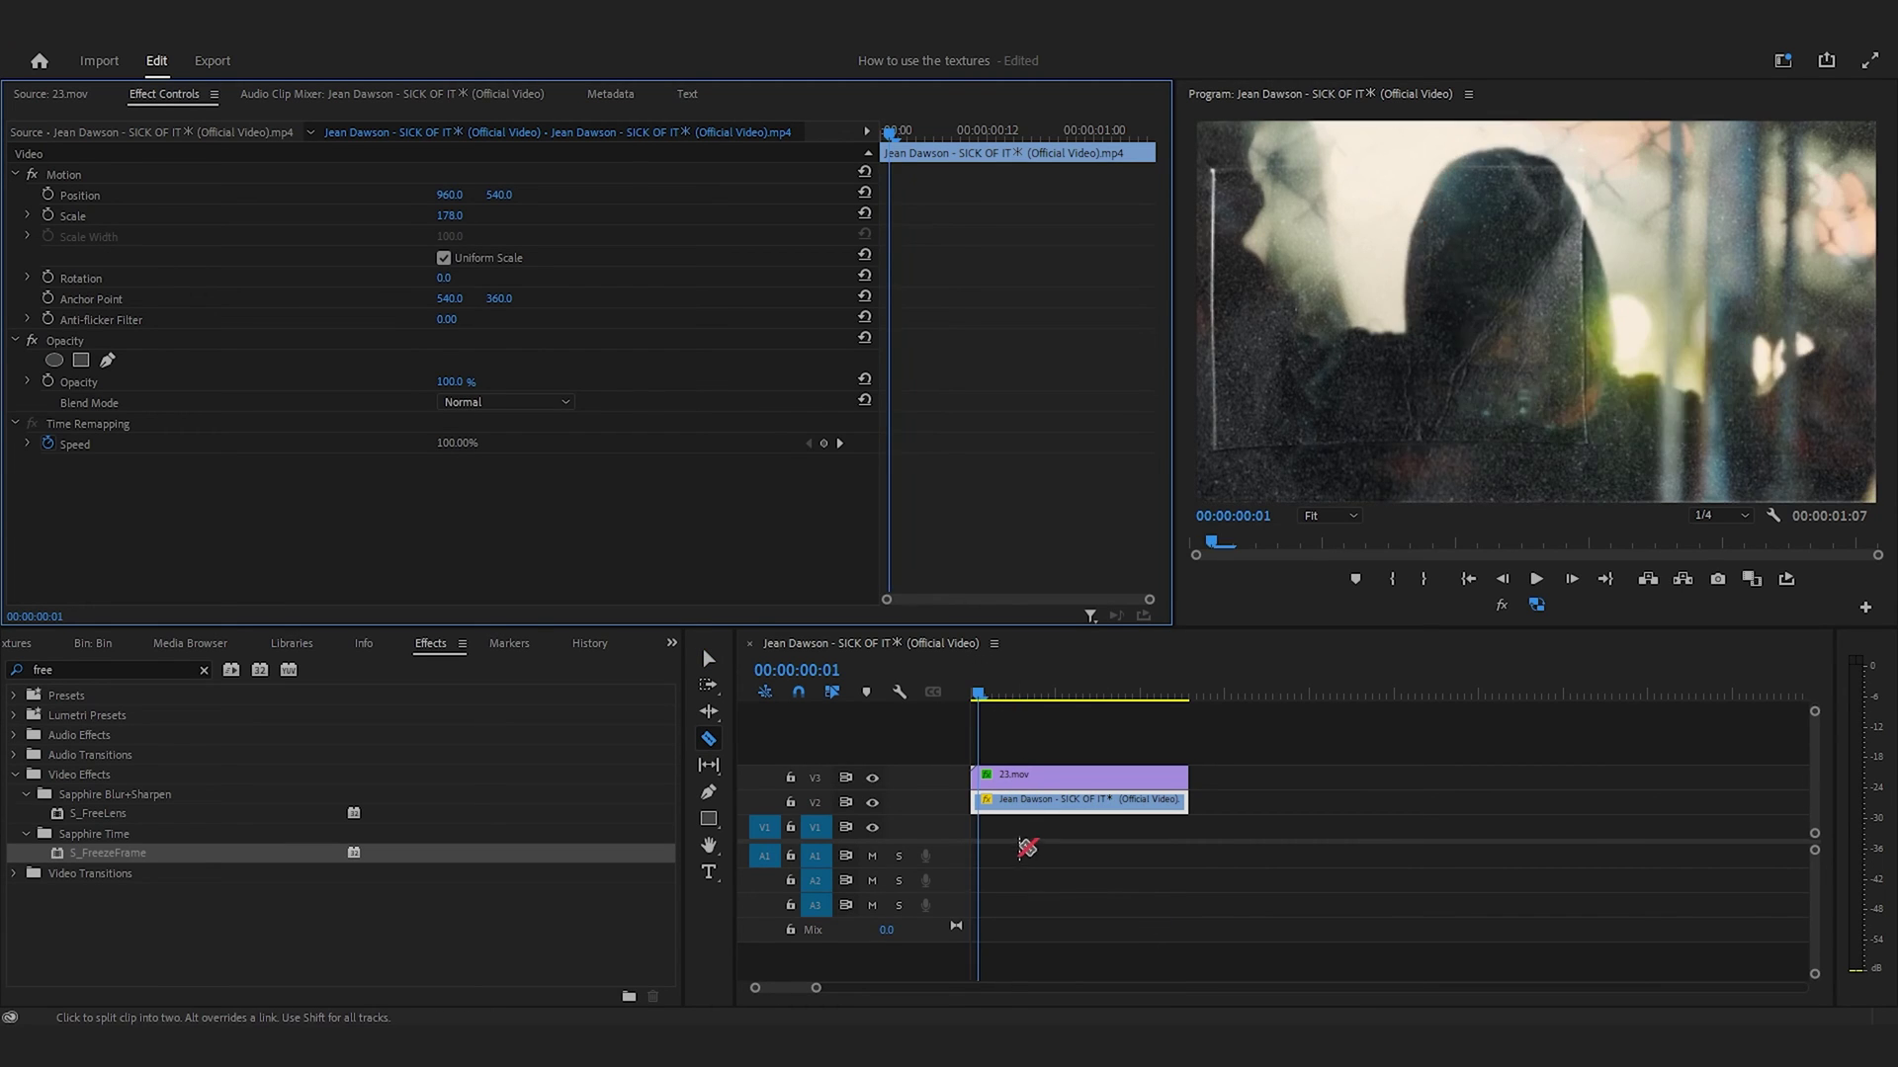
pyautogui.press('Right')
pyautogui.click(983, 802)
pyautogui.press('Right')
pyautogui.press('Right')
pyautogui.click(1000, 803)
pyautogui.press('Right')
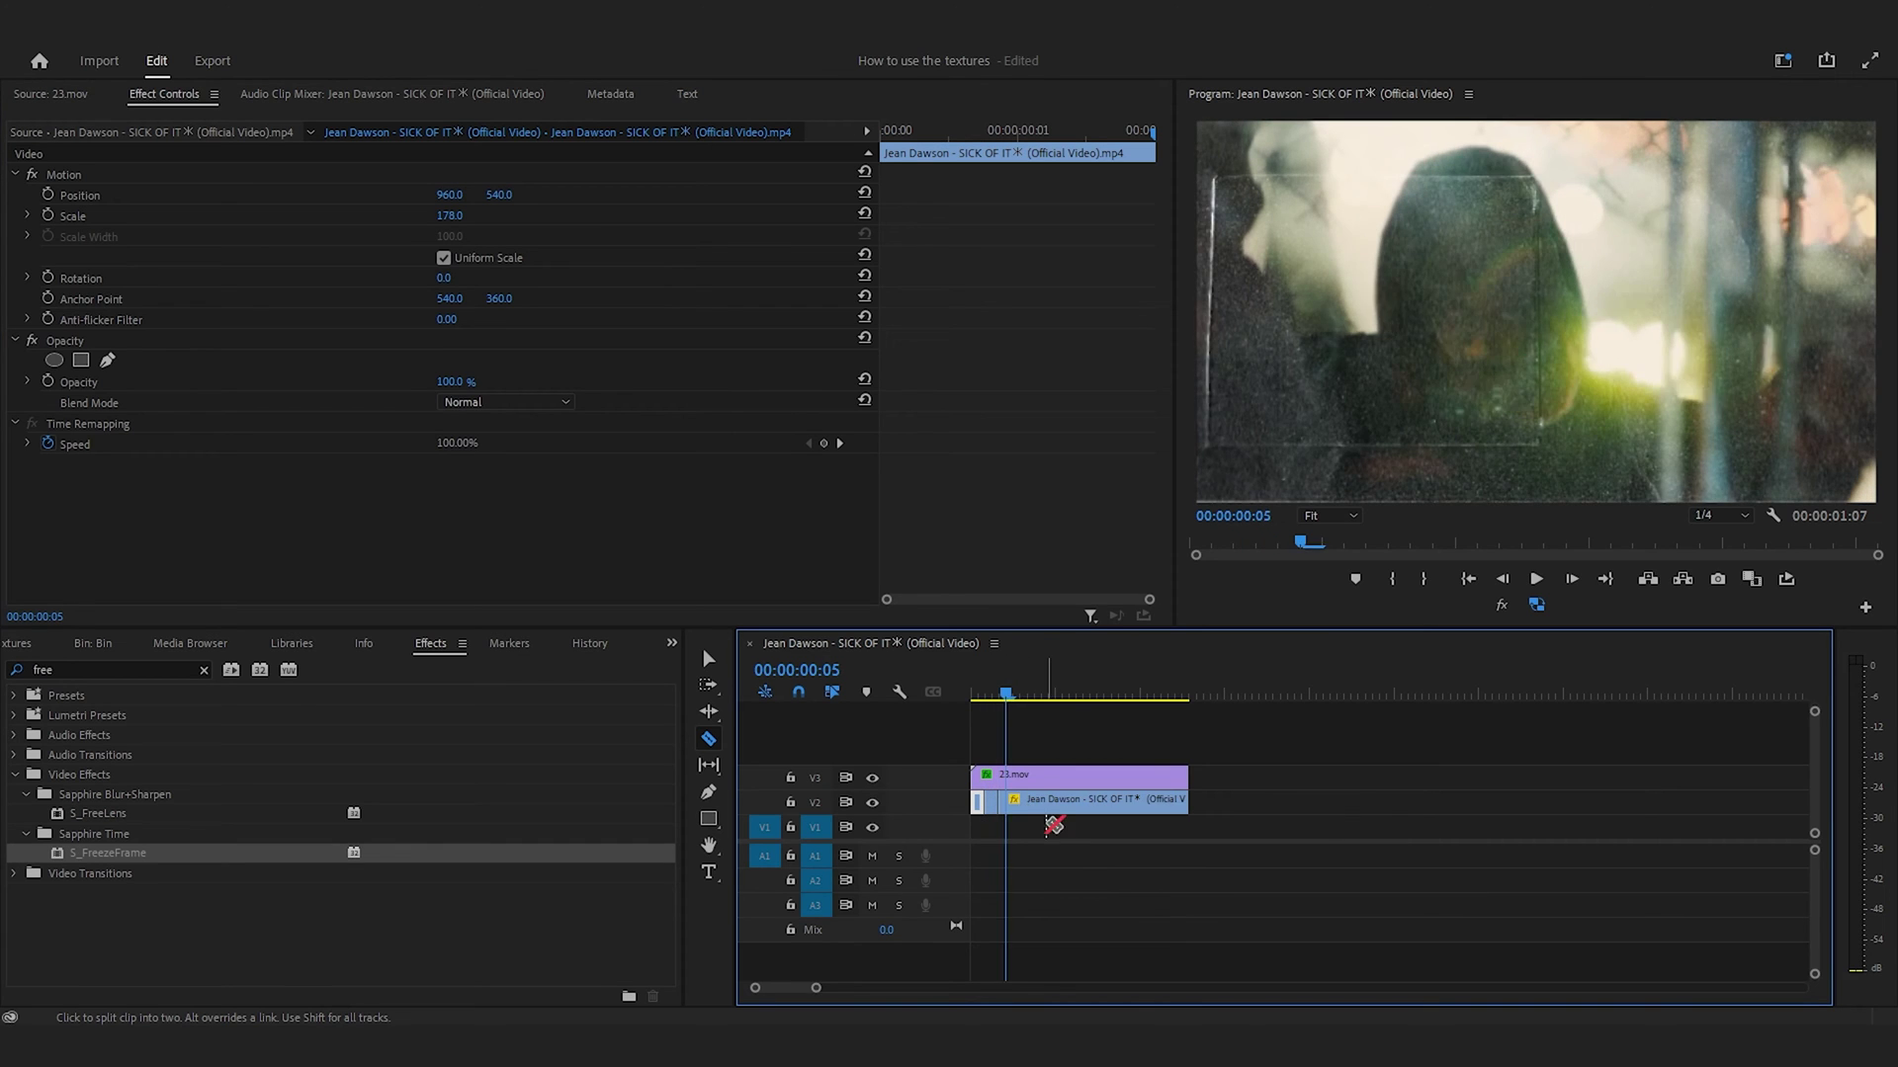
pyautogui.press('Right')
pyautogui.click(1022, 802)
pyautogui.press('Right')
pyautogui.press('Right')
pyautogui.click(1033, 801)
pyautogui.press('Right')
pyautogui.press('Right')
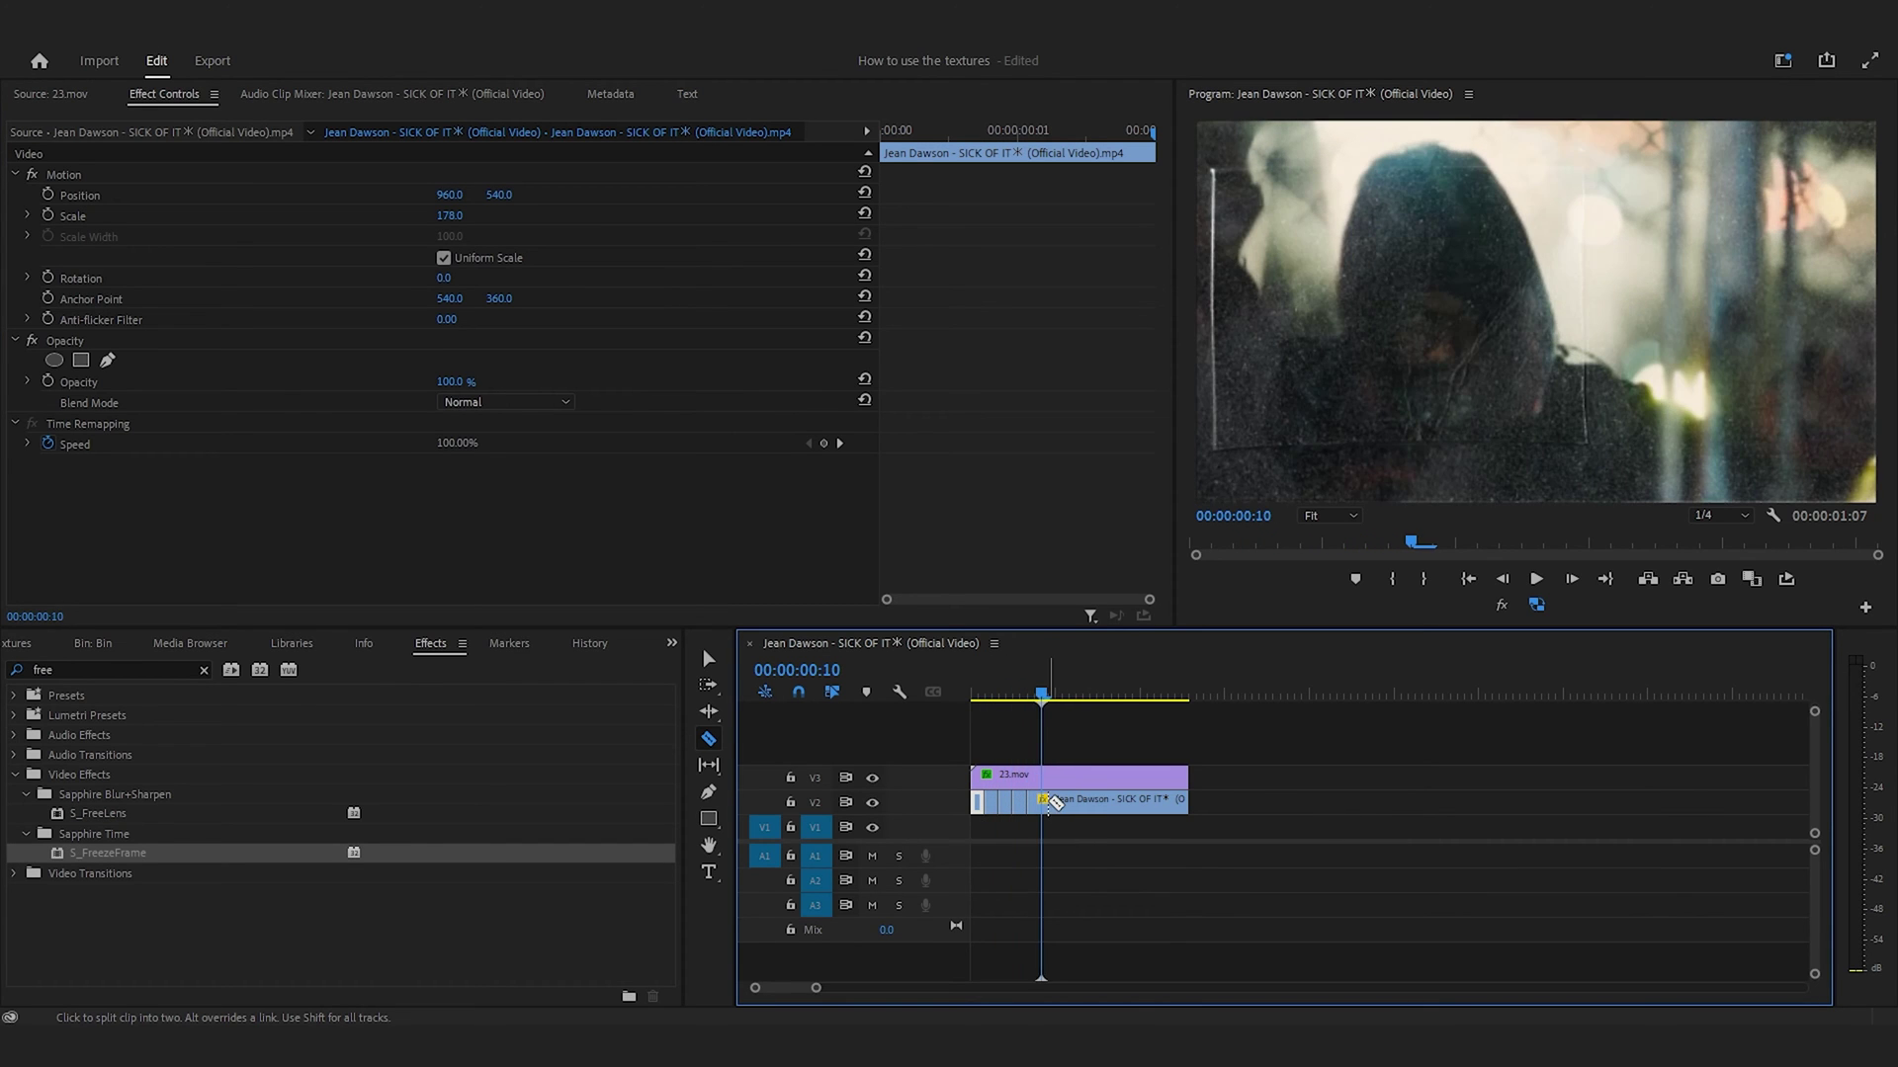
pyautogui.click(1045, 802)
pyautogui.press('Right')
pyautogui.press('Right')
pyautogui.click(1057, 802)
pyautogui.moveTo(1051, 670); pyautogui.dragTo(884, 668)
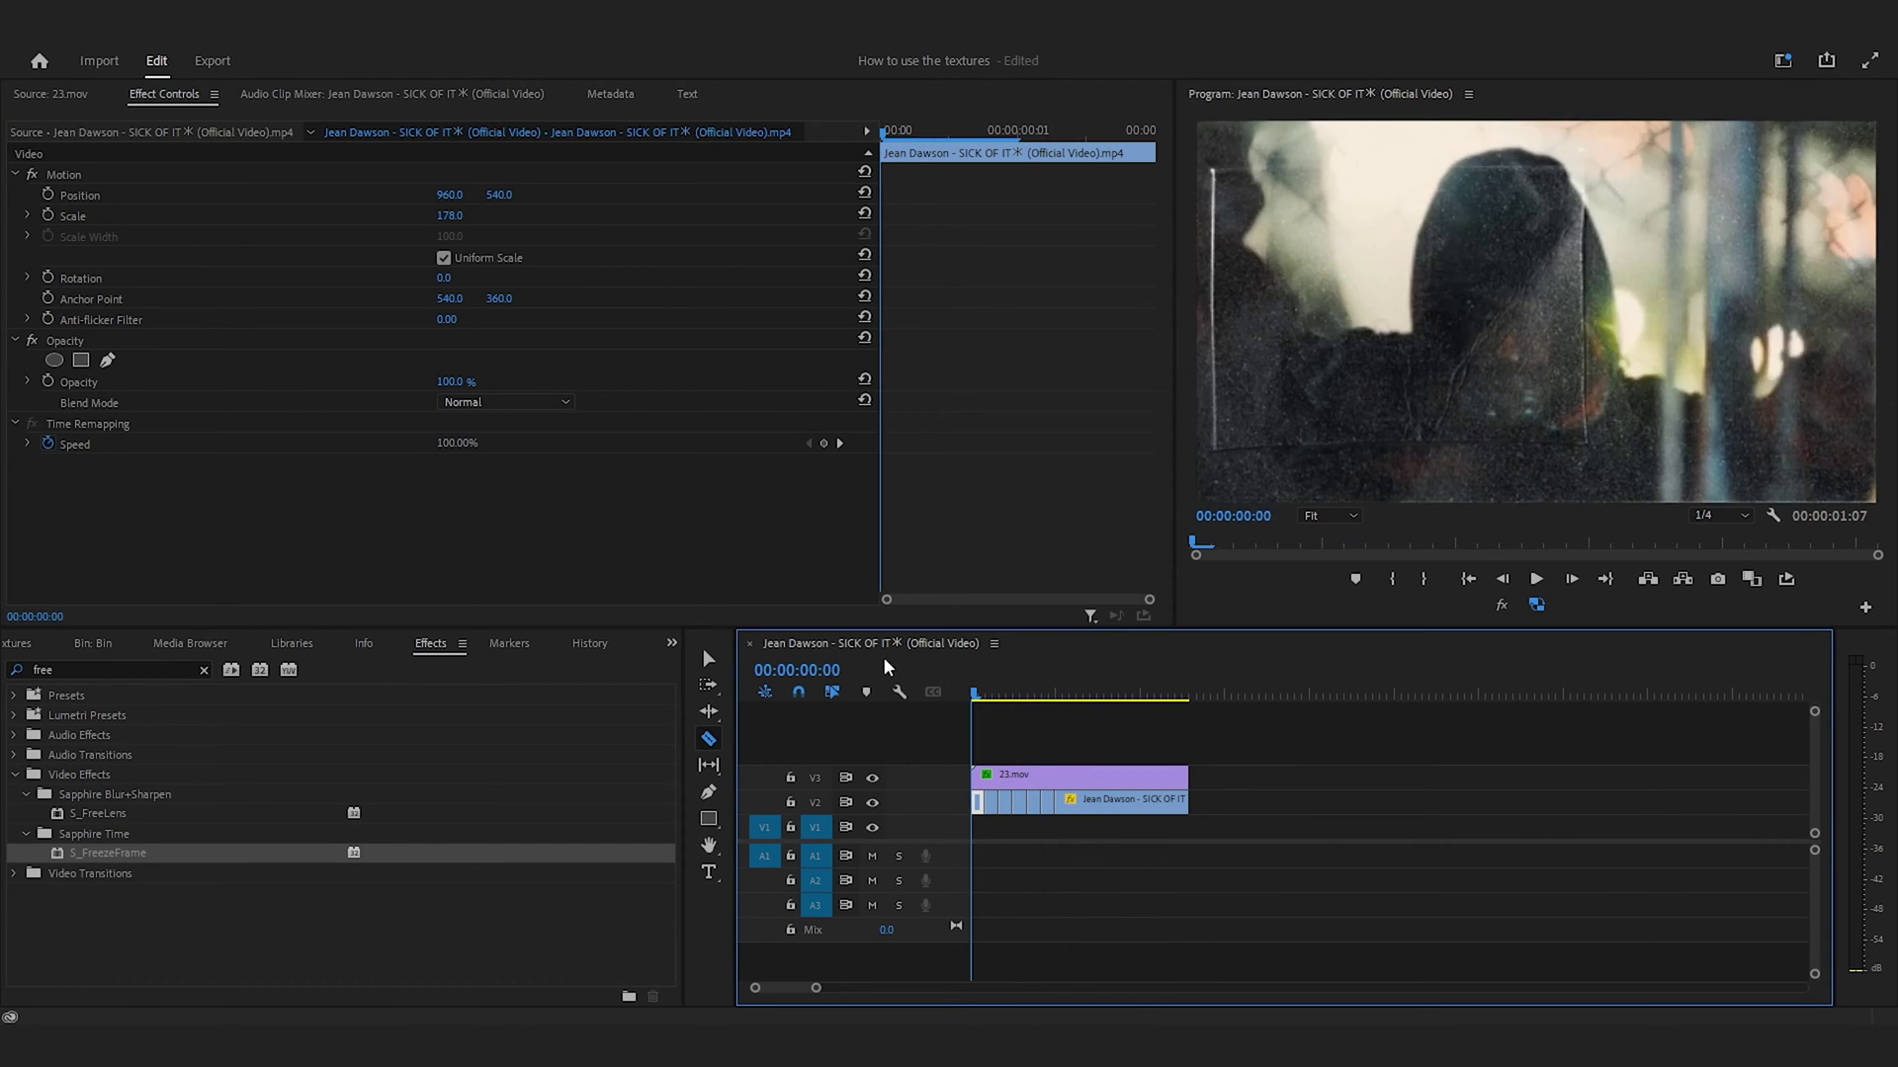
# Step: Add a frame hold to the V2 footage segments starting at frames 0, 2 and 4
pyautogui.press('v')
pyautogui.rightClick(983, 819)
pyautogui.click(1018, 715)
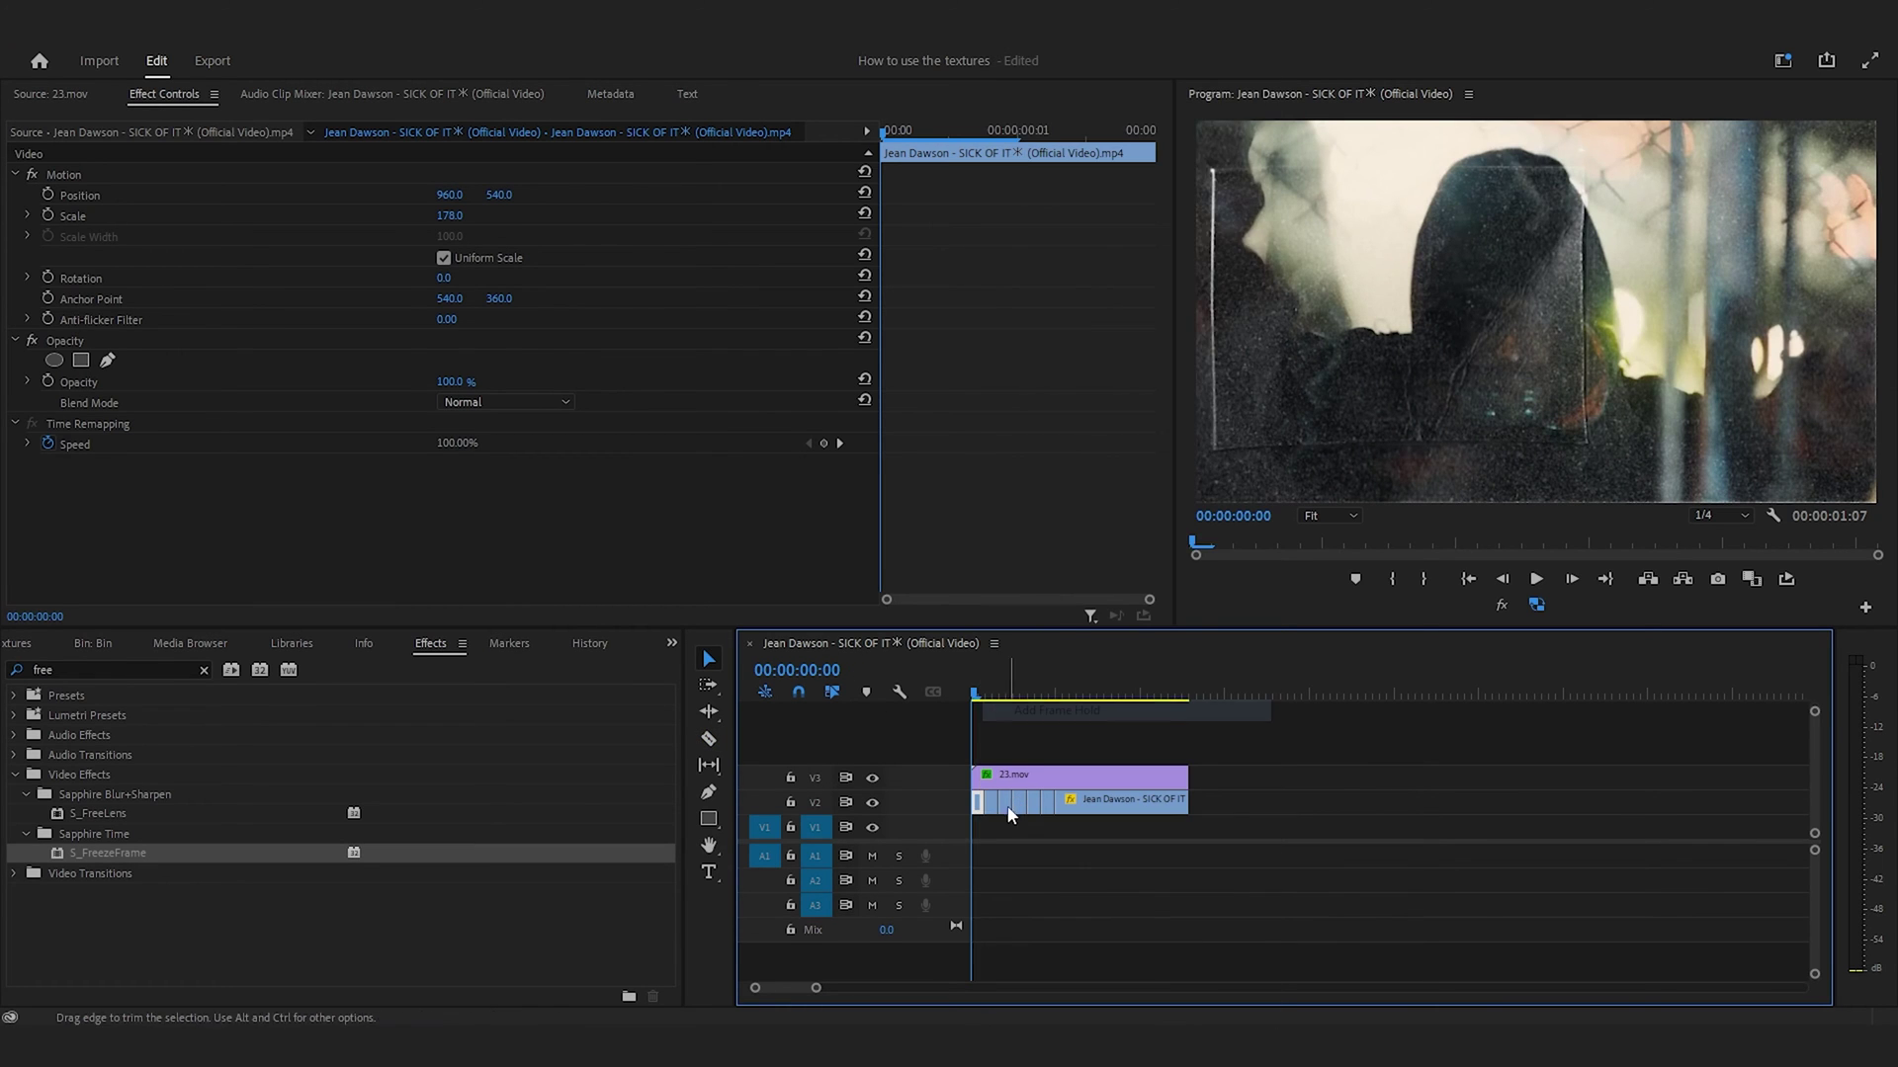
pyautogui.press('Right')
pyautogui.press('Right')
pyautogui.rightClick(990, 802)
pyautogui.click(1084, 709)
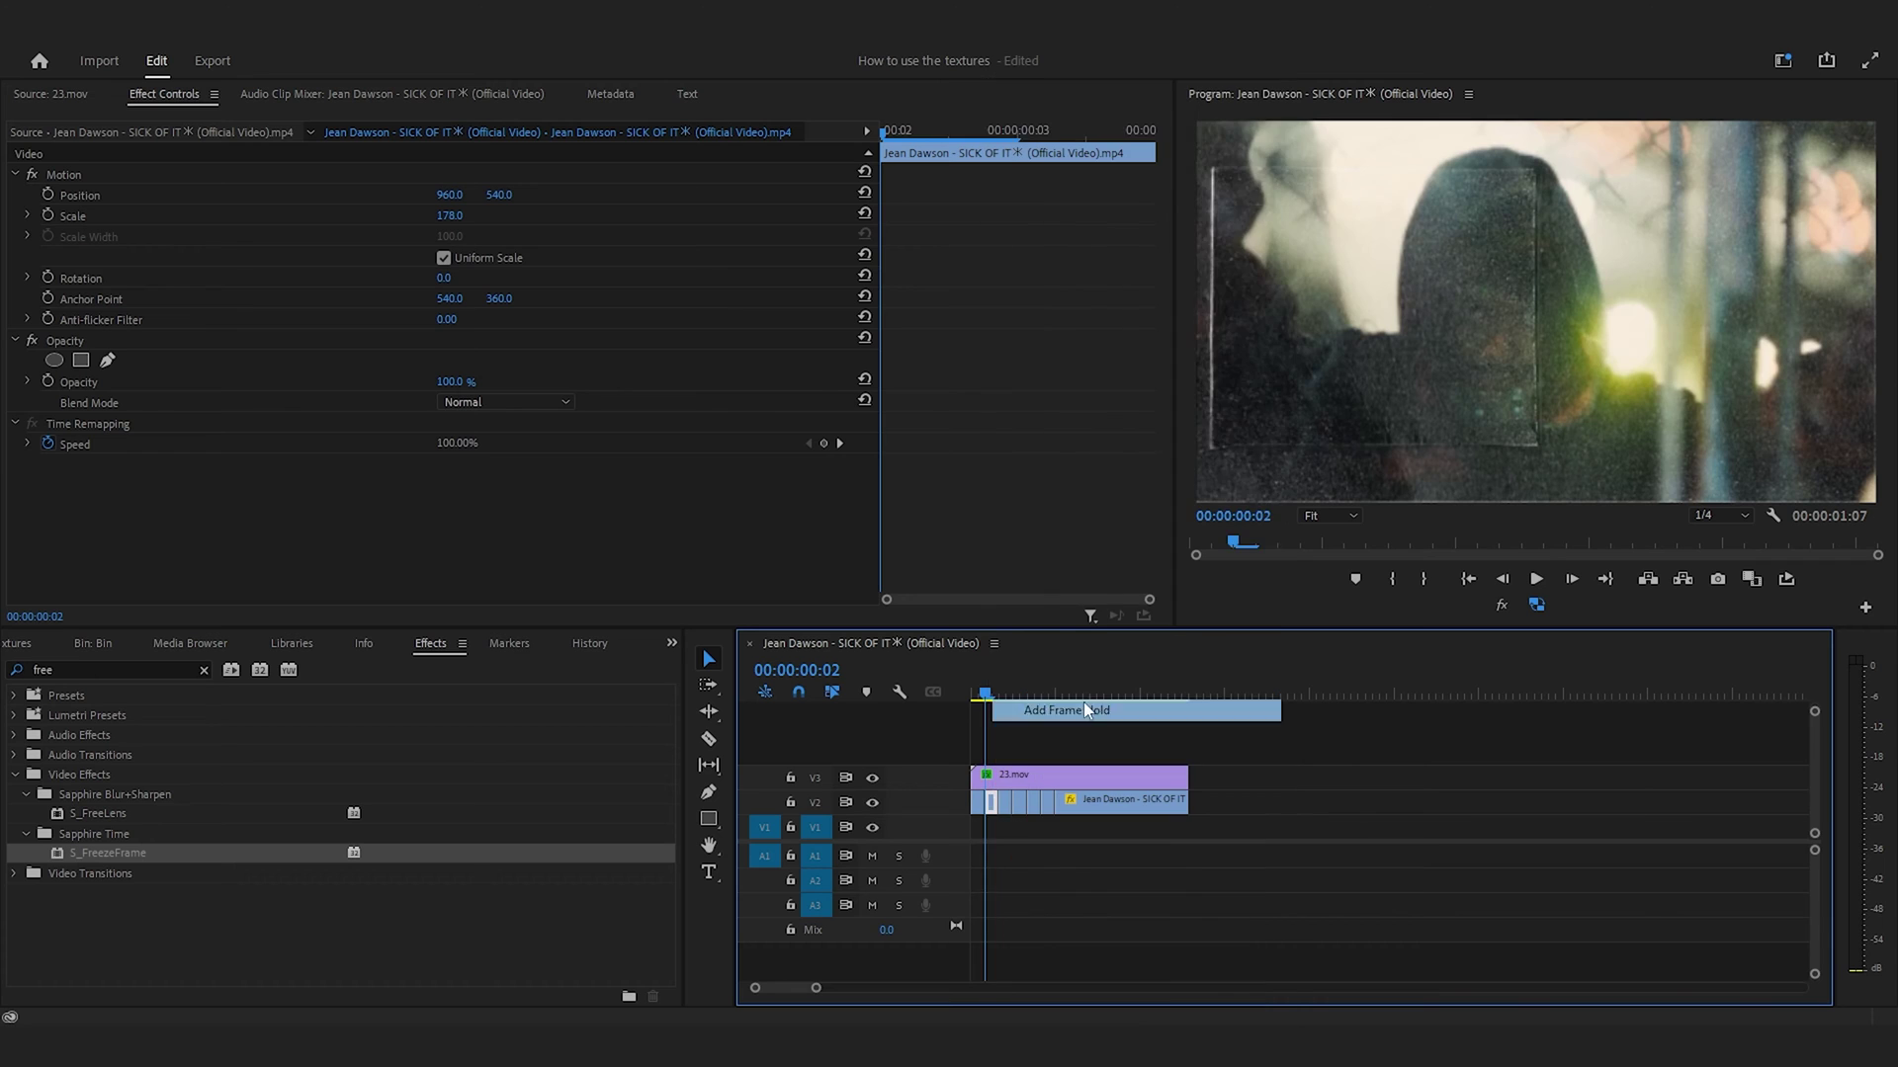
pyautogui.press('Right')
pyautogui.press('Right')
pyautogui.rightClick(1003, 803)
pyautogui.click(1088, 686)
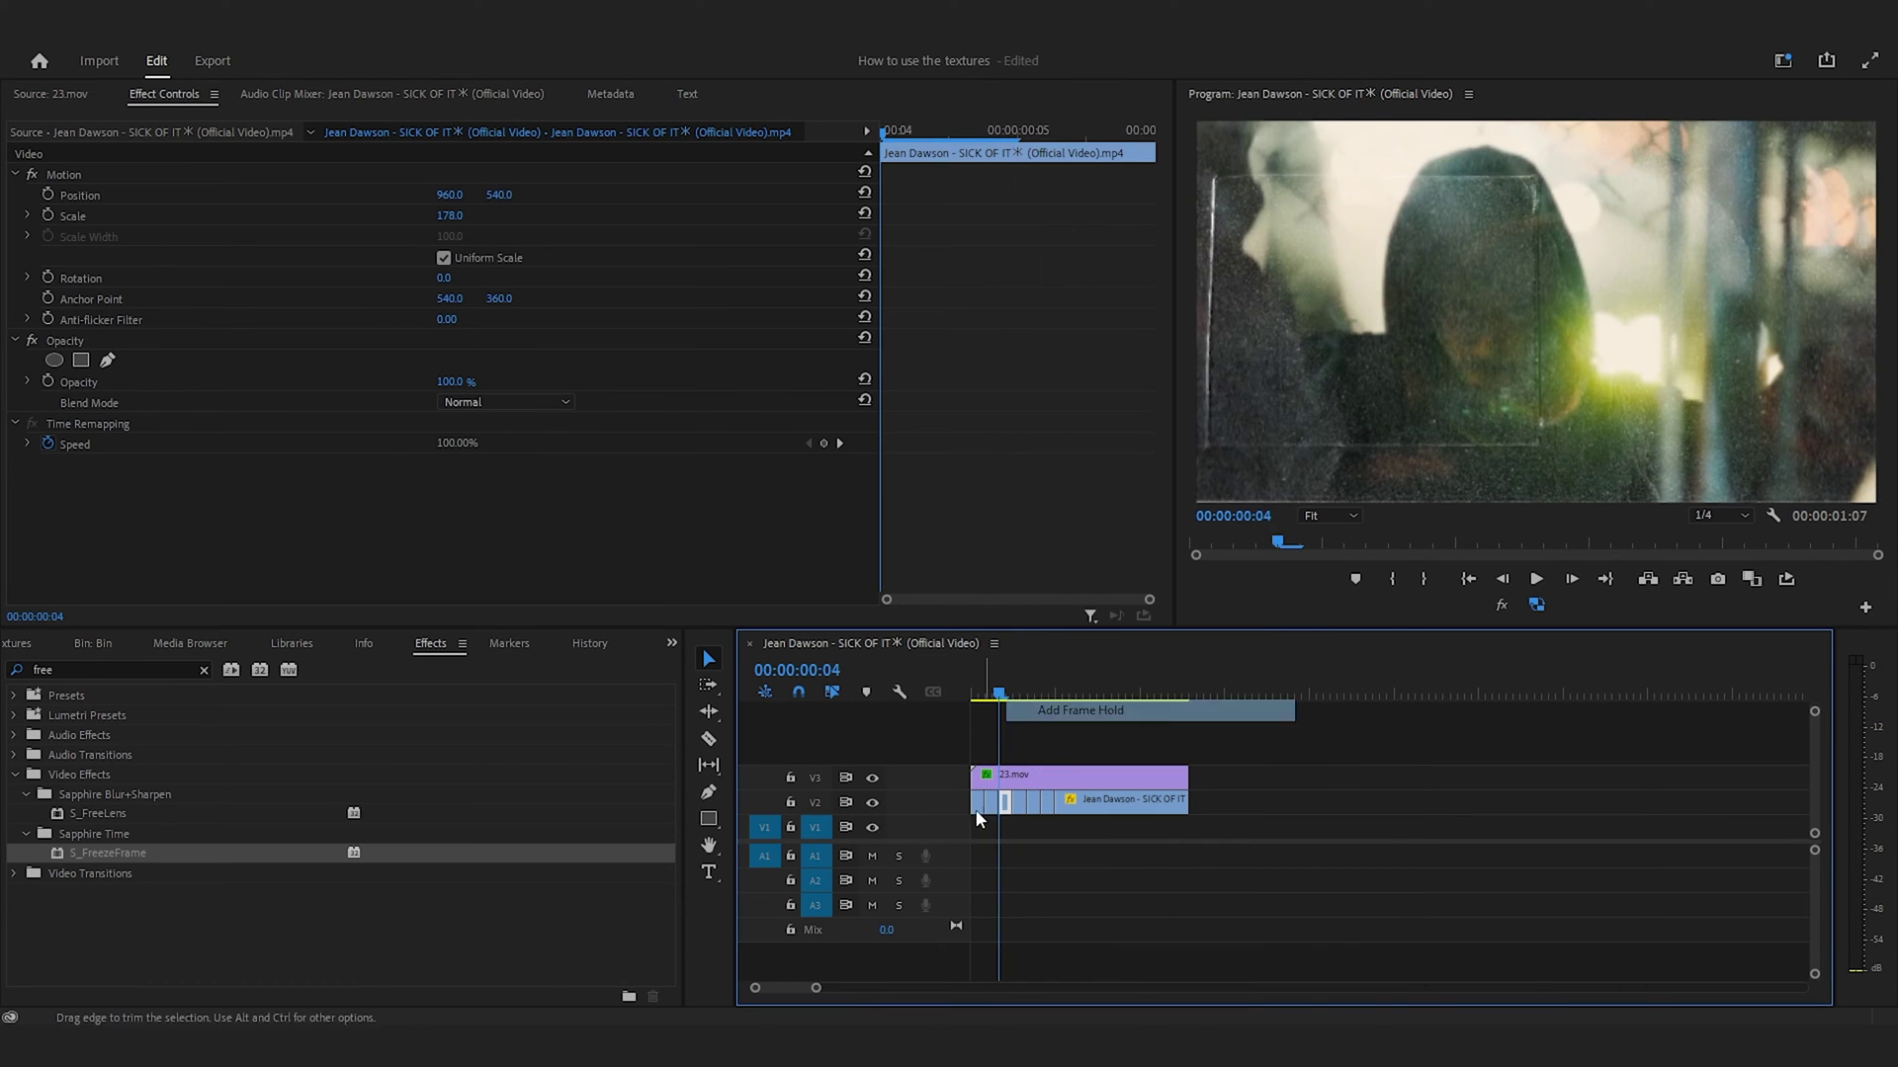
# Step: Add a frame hold to the V2 footage segments starting at frames 6, 8 and 10
pyautogui.press('Right')
pyautogui.press('Right')
pyautogui.rightClick(1025, 803)
pyautogui.click(1085, 710)
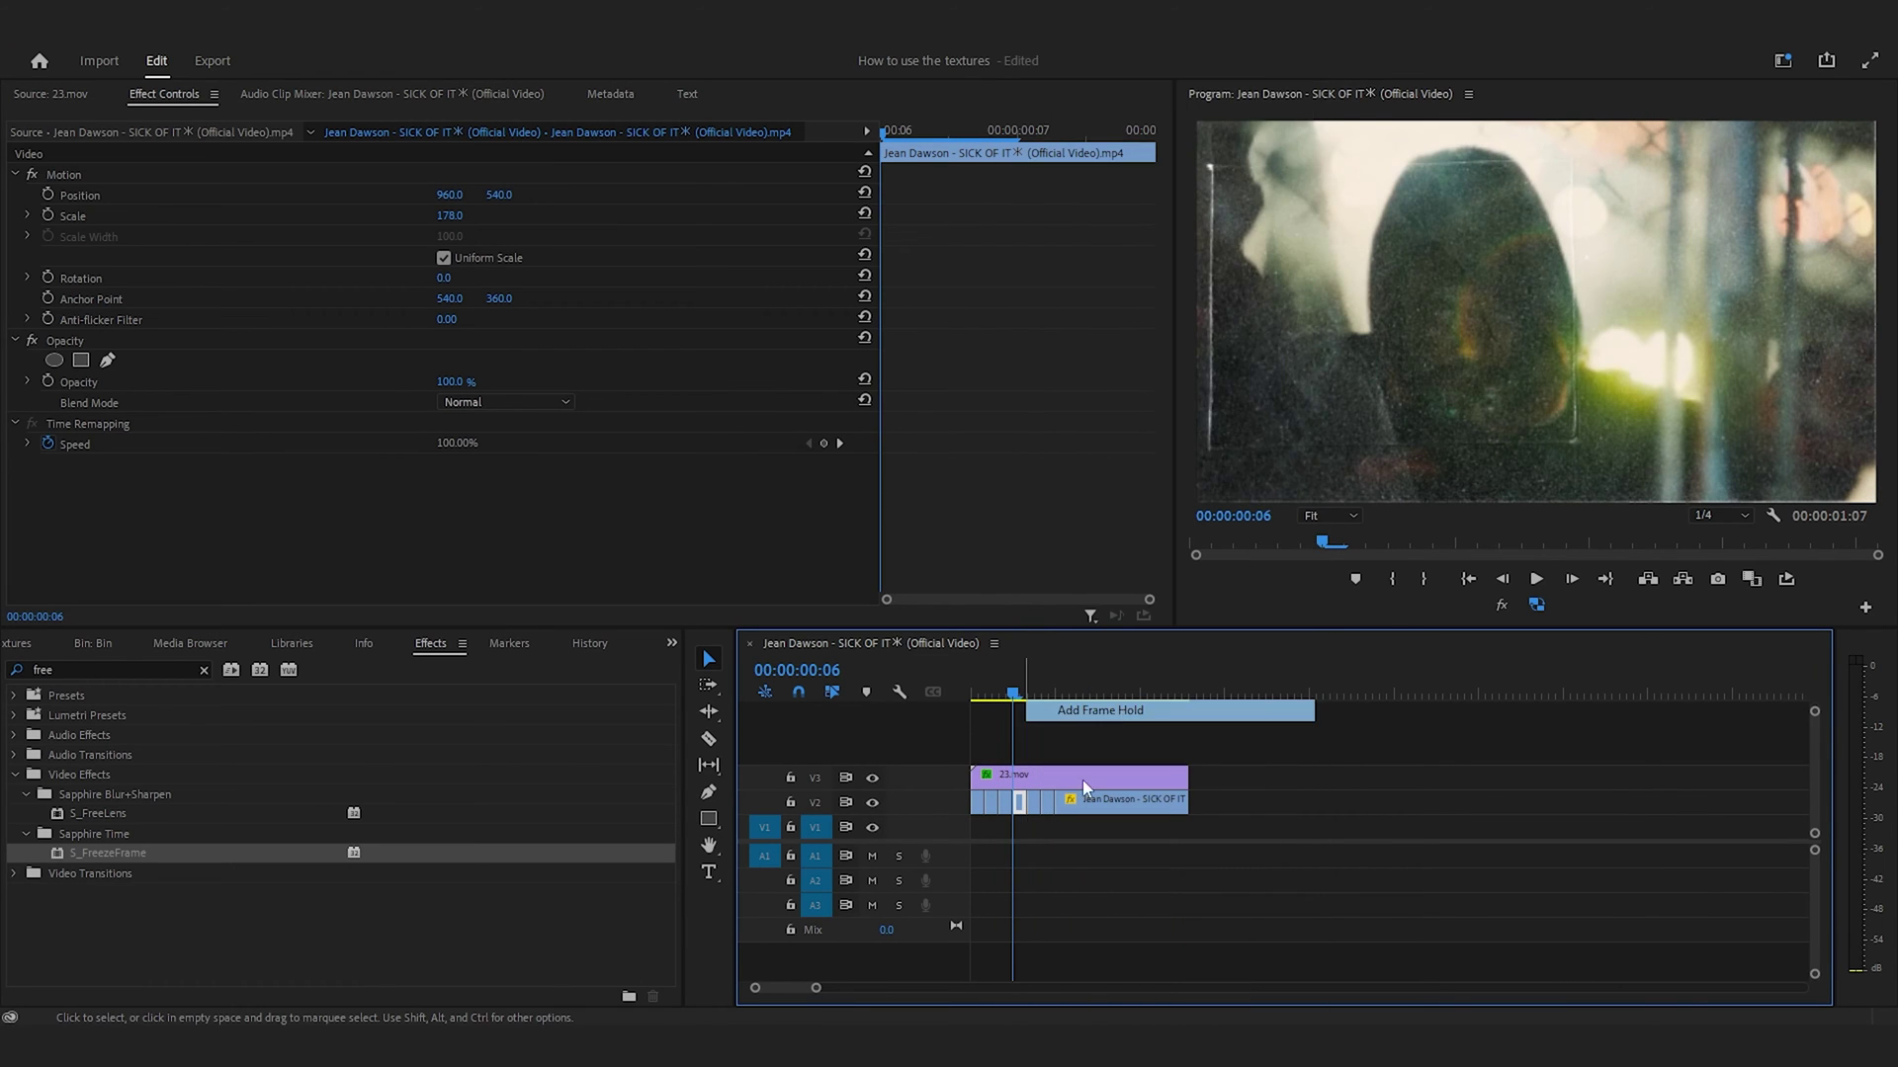
pyautogui.press('Right')
pyautogui.press('Right')
pyautogui.rightClick(1033, 803)
pyautogui.click(1087, 710)
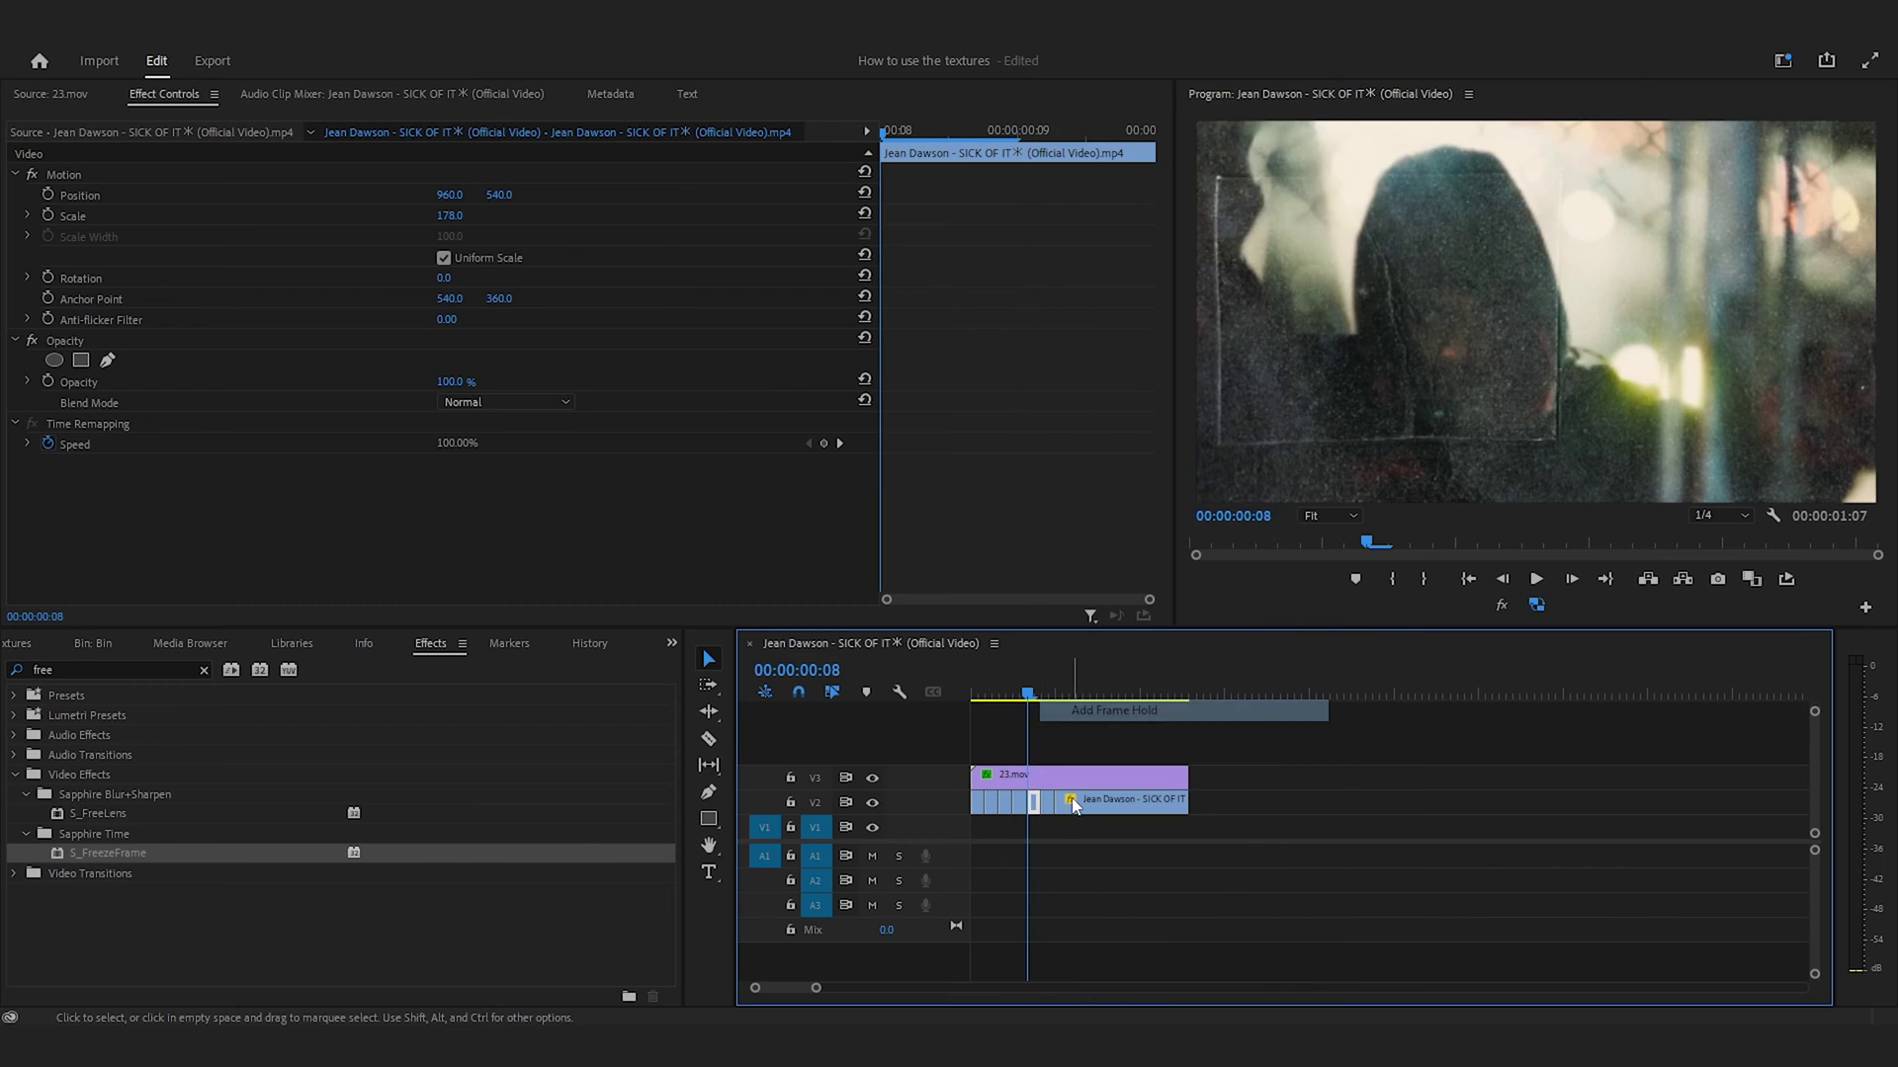
pyautogui.press('Right')
pyautogui.press('Right')
pyautogui.rightClick(1047, 802)
pyautogui.click(1087, 709)
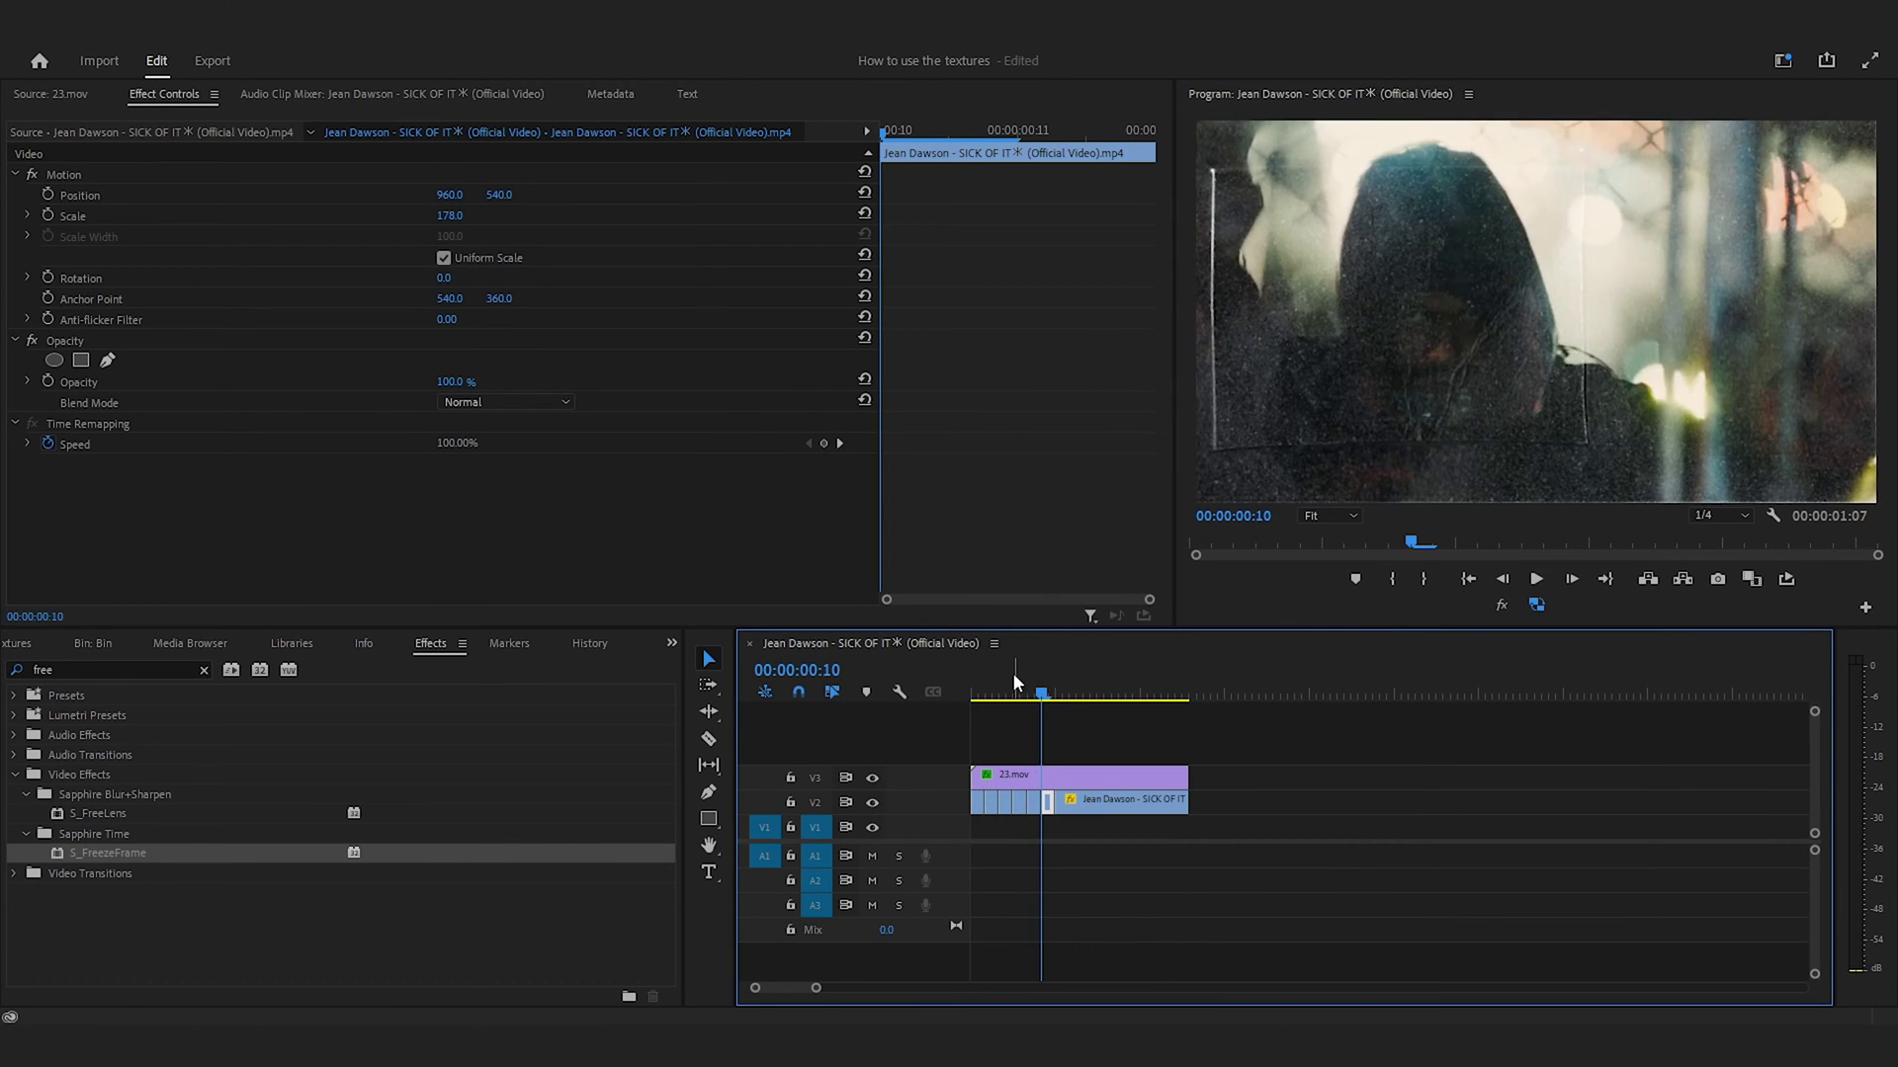
# Step: Scrub and play the start of the sequence to review the choppy frame-hold motion
pyautogui.moveTo(1013, 675); pyautogui.dragTo(946, 694)
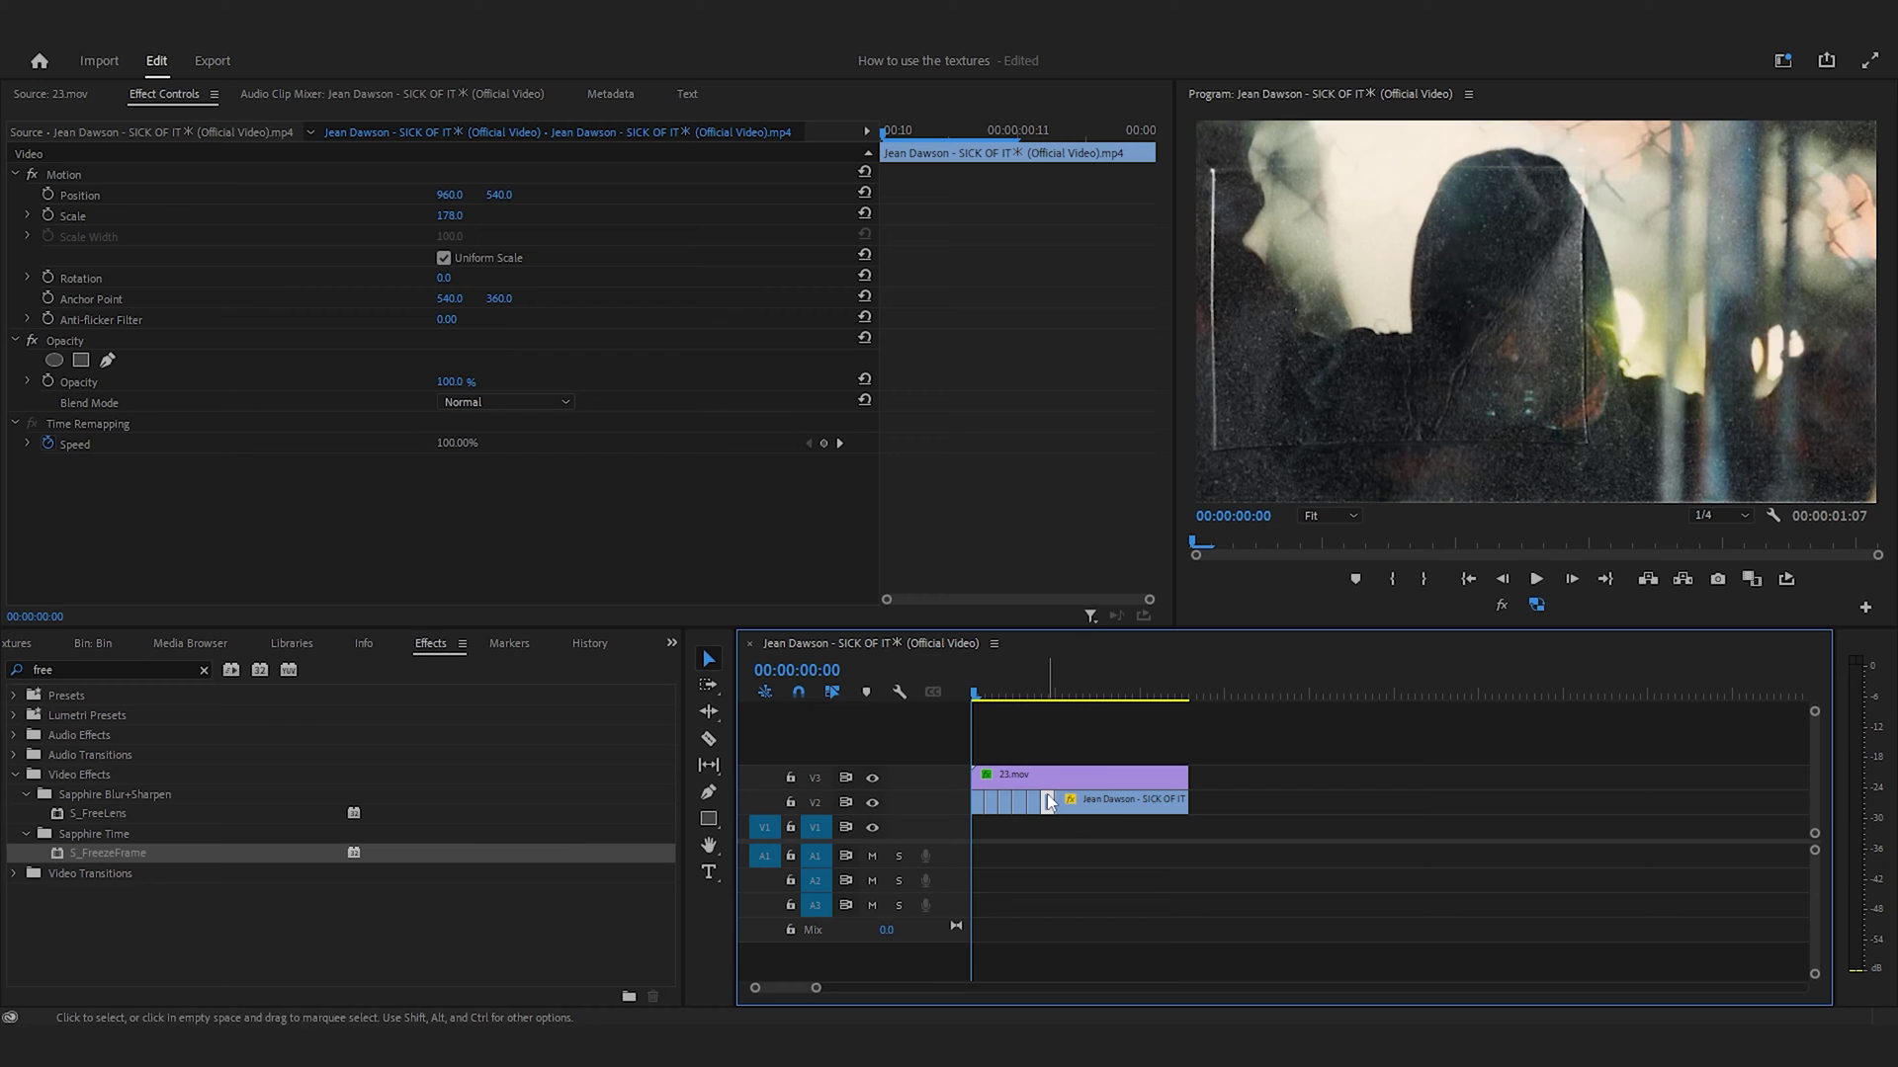
pyautogui.click(1021, 697)
pyautogui.moveTo(1023, 702); pyautogui.dragTo(961, 712)
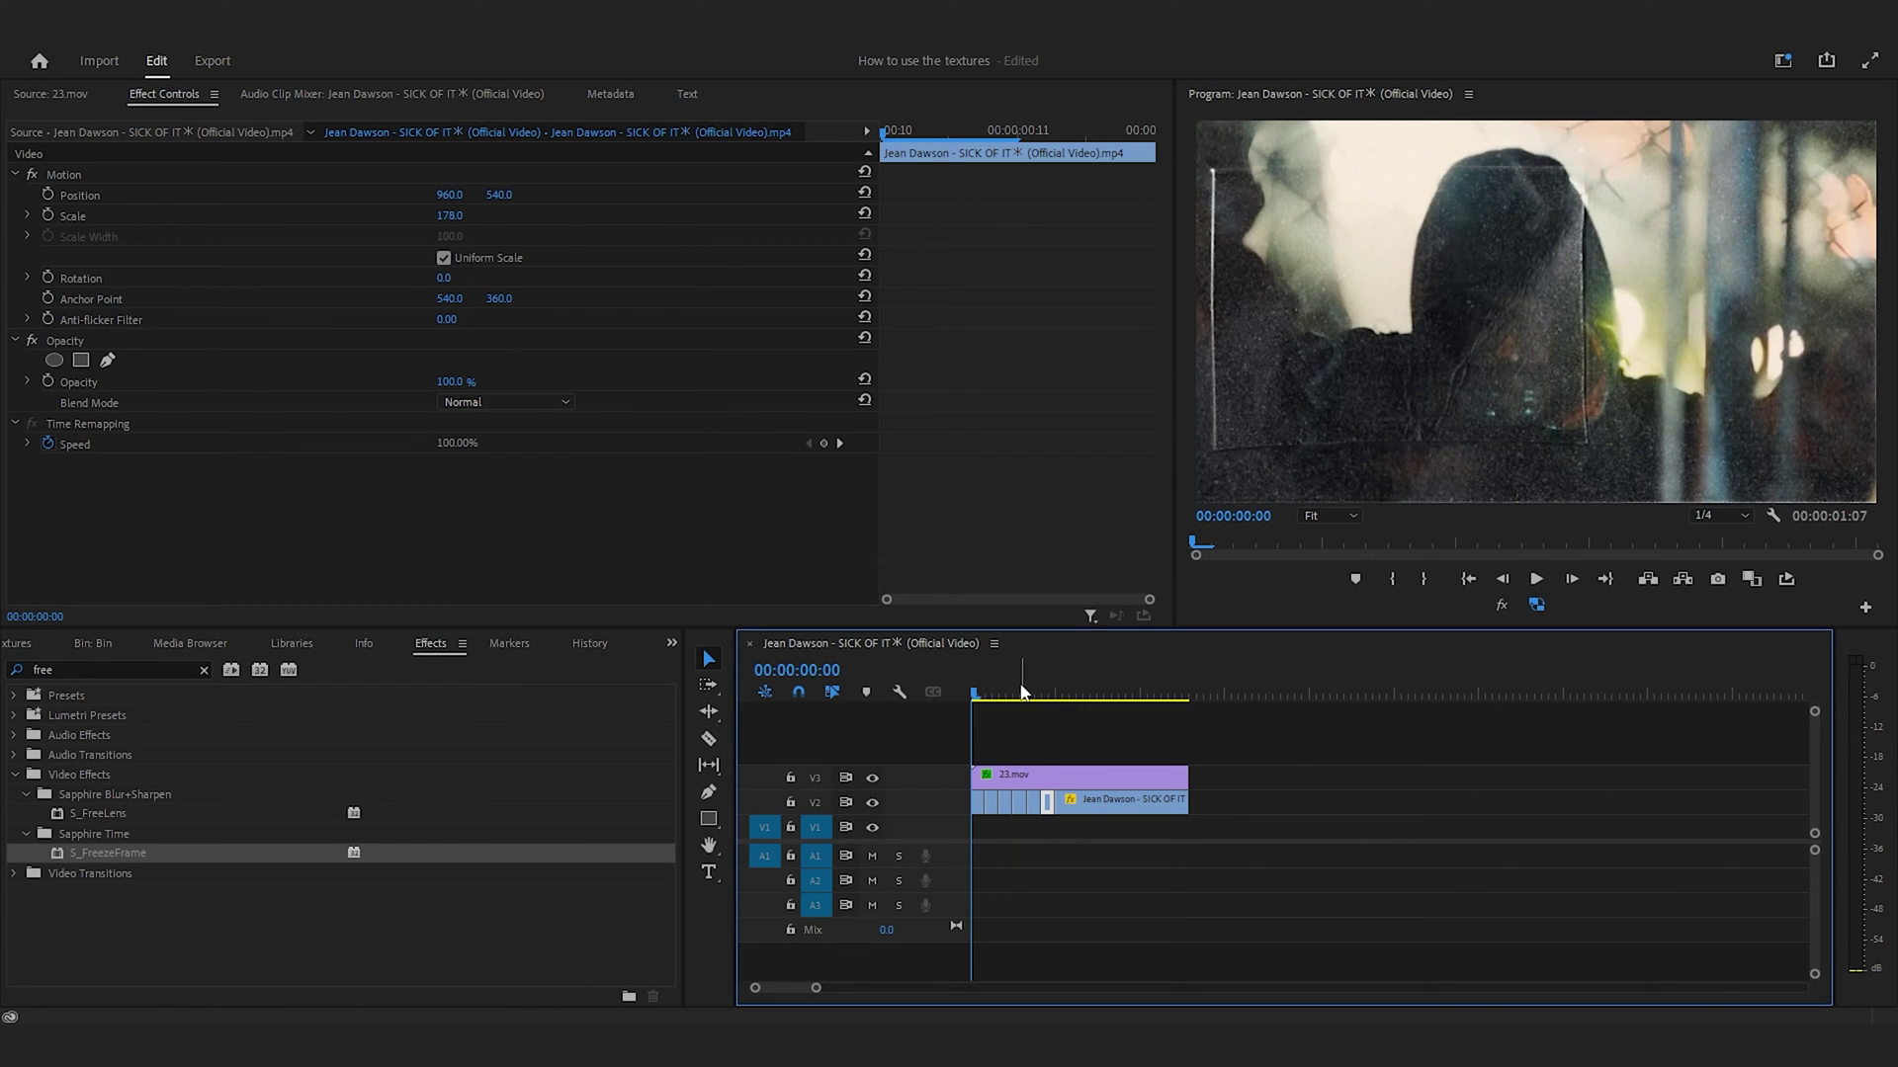
pyautogui.click(981, 695)
pyautogui.press('space')
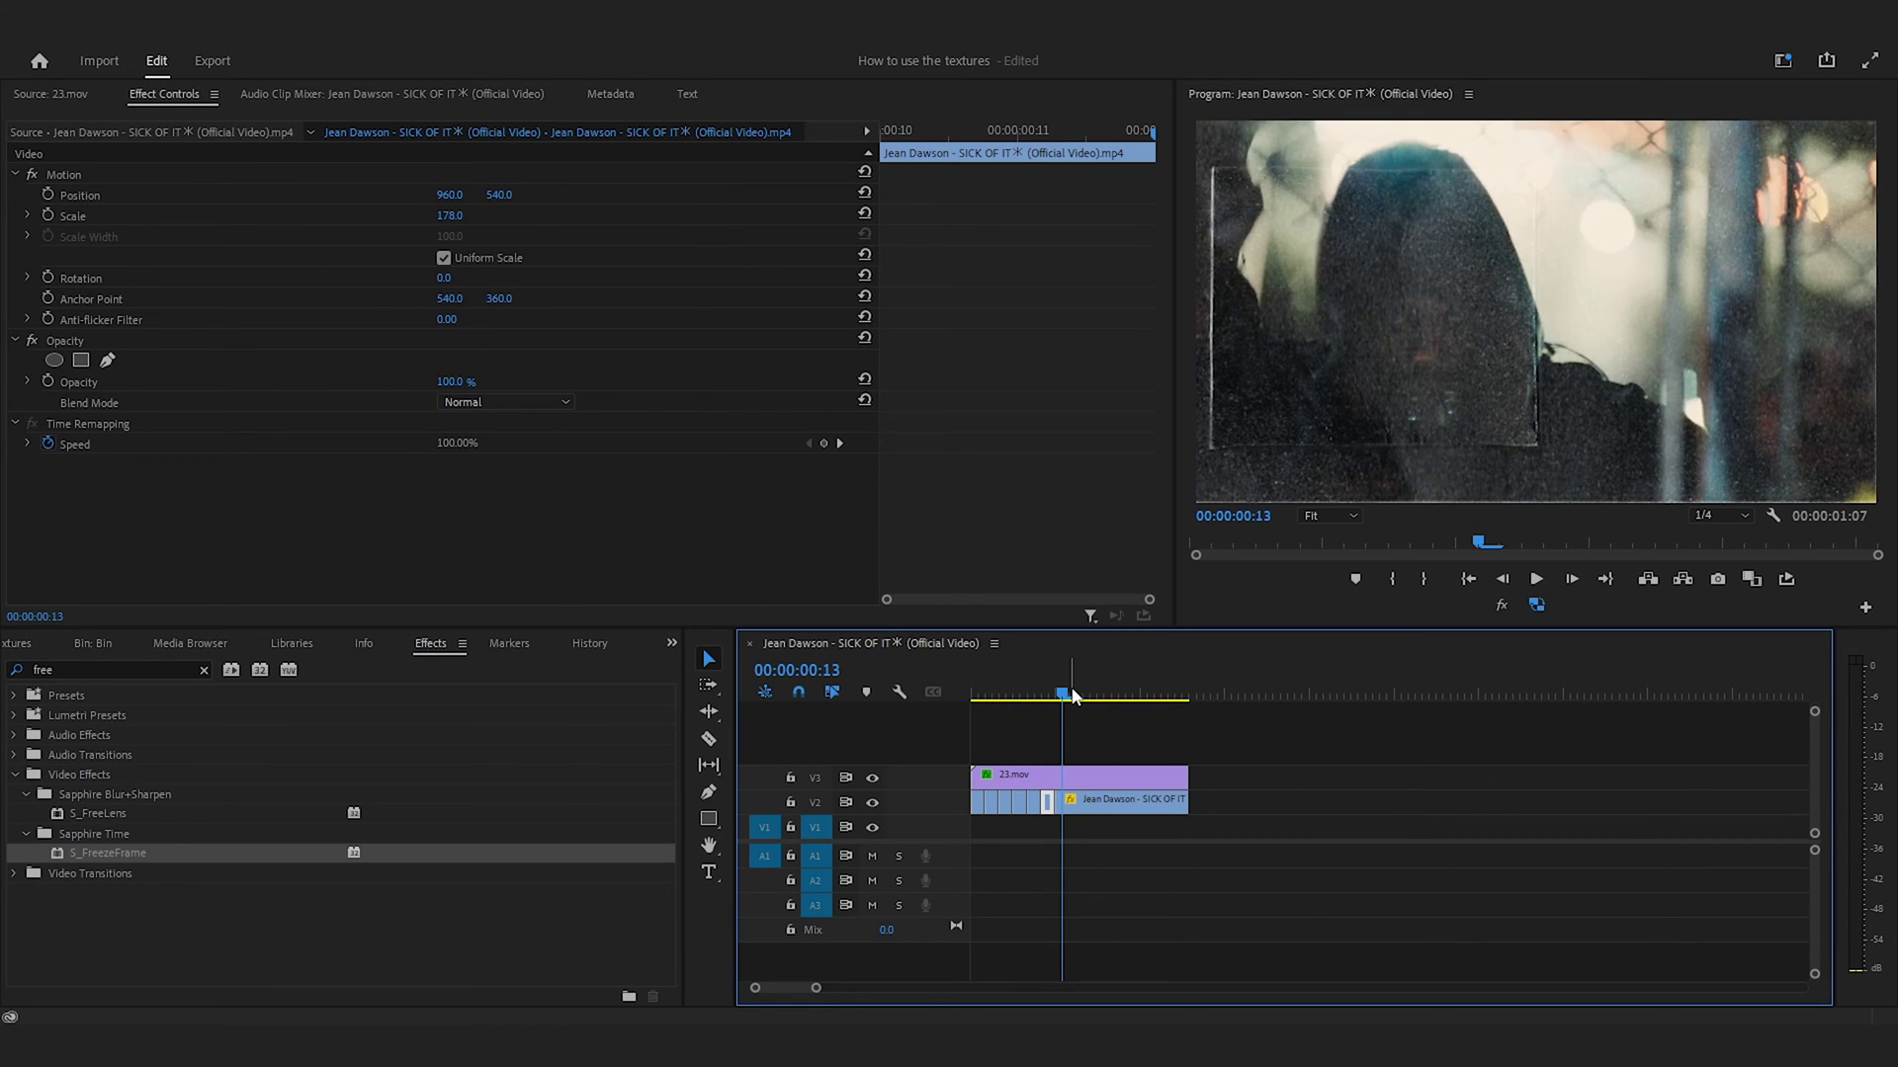
pyautogui.moveTo(1063, 694); pyautogui.dragTo(971, 701)
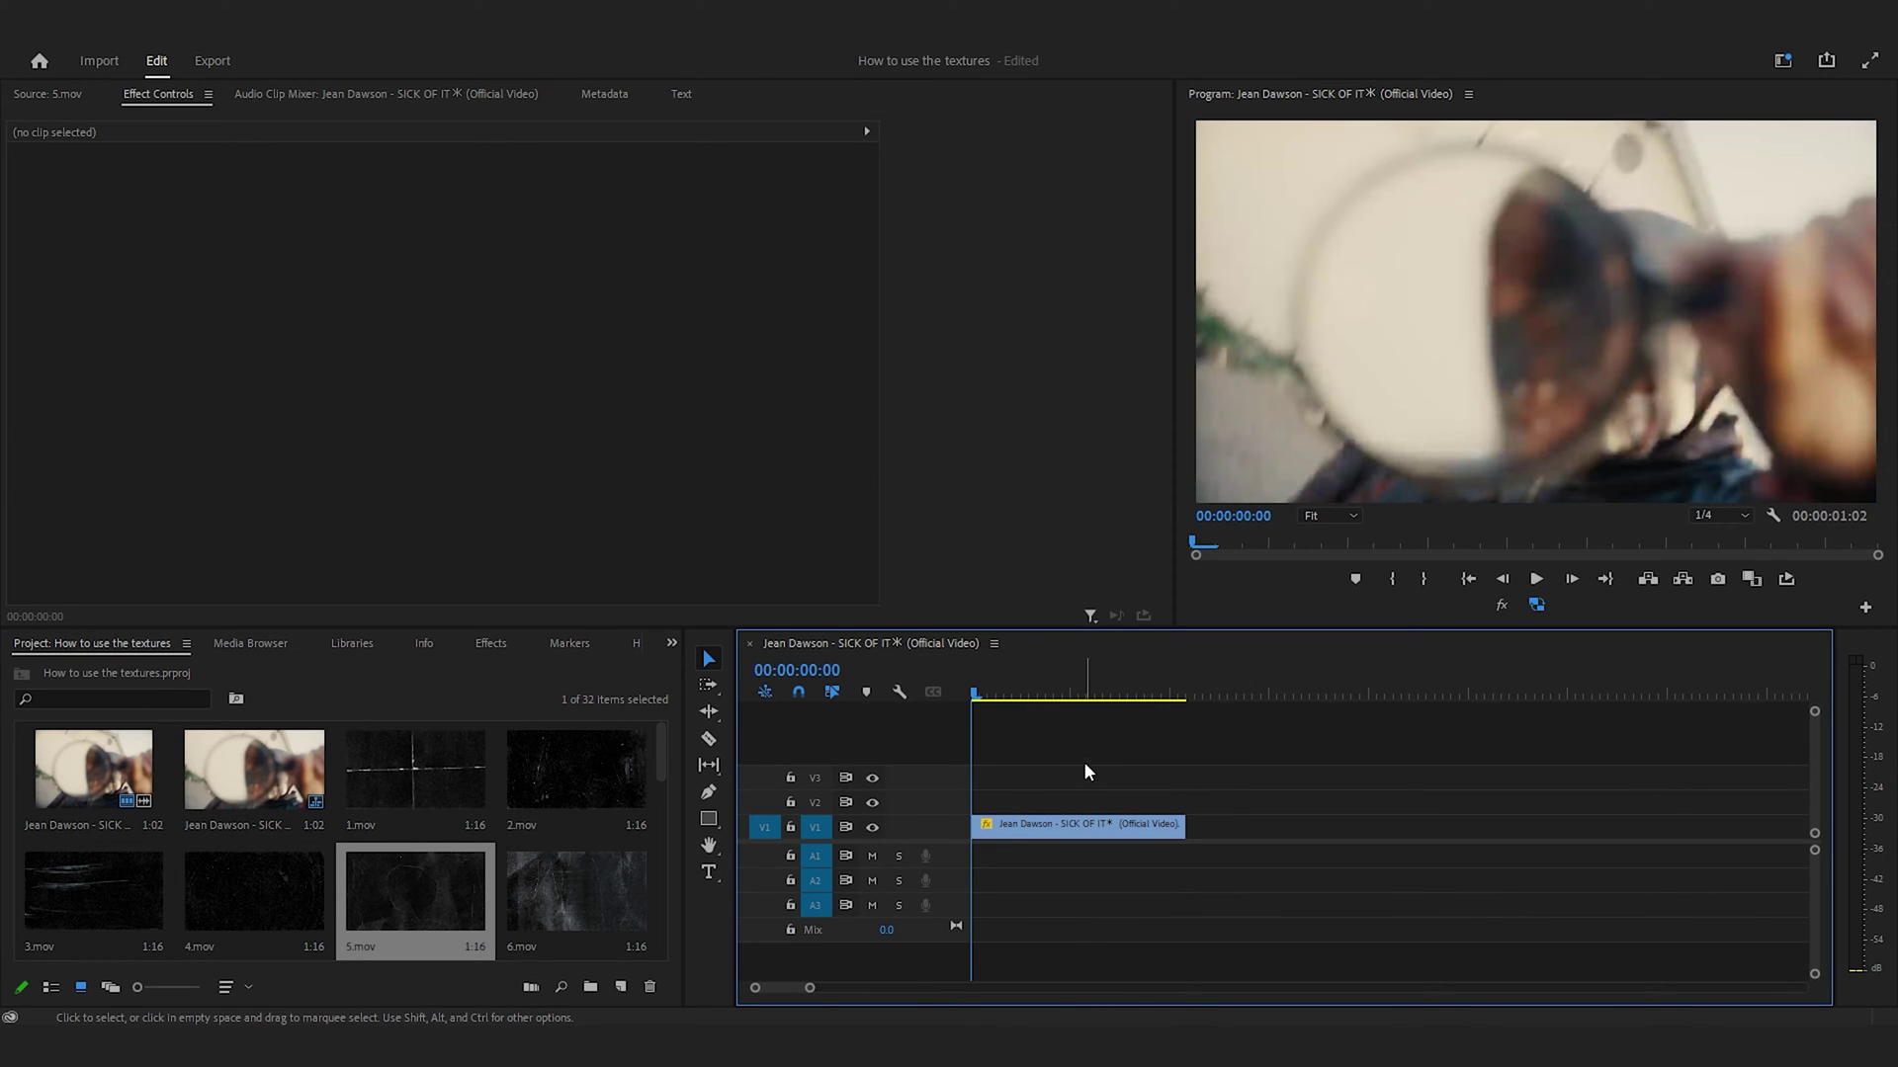
# Step: Place the 5.mov texture on V2 above the footage from the sequence start and trim it to the footage's end
pyautogui.doubleClick(447, 864)
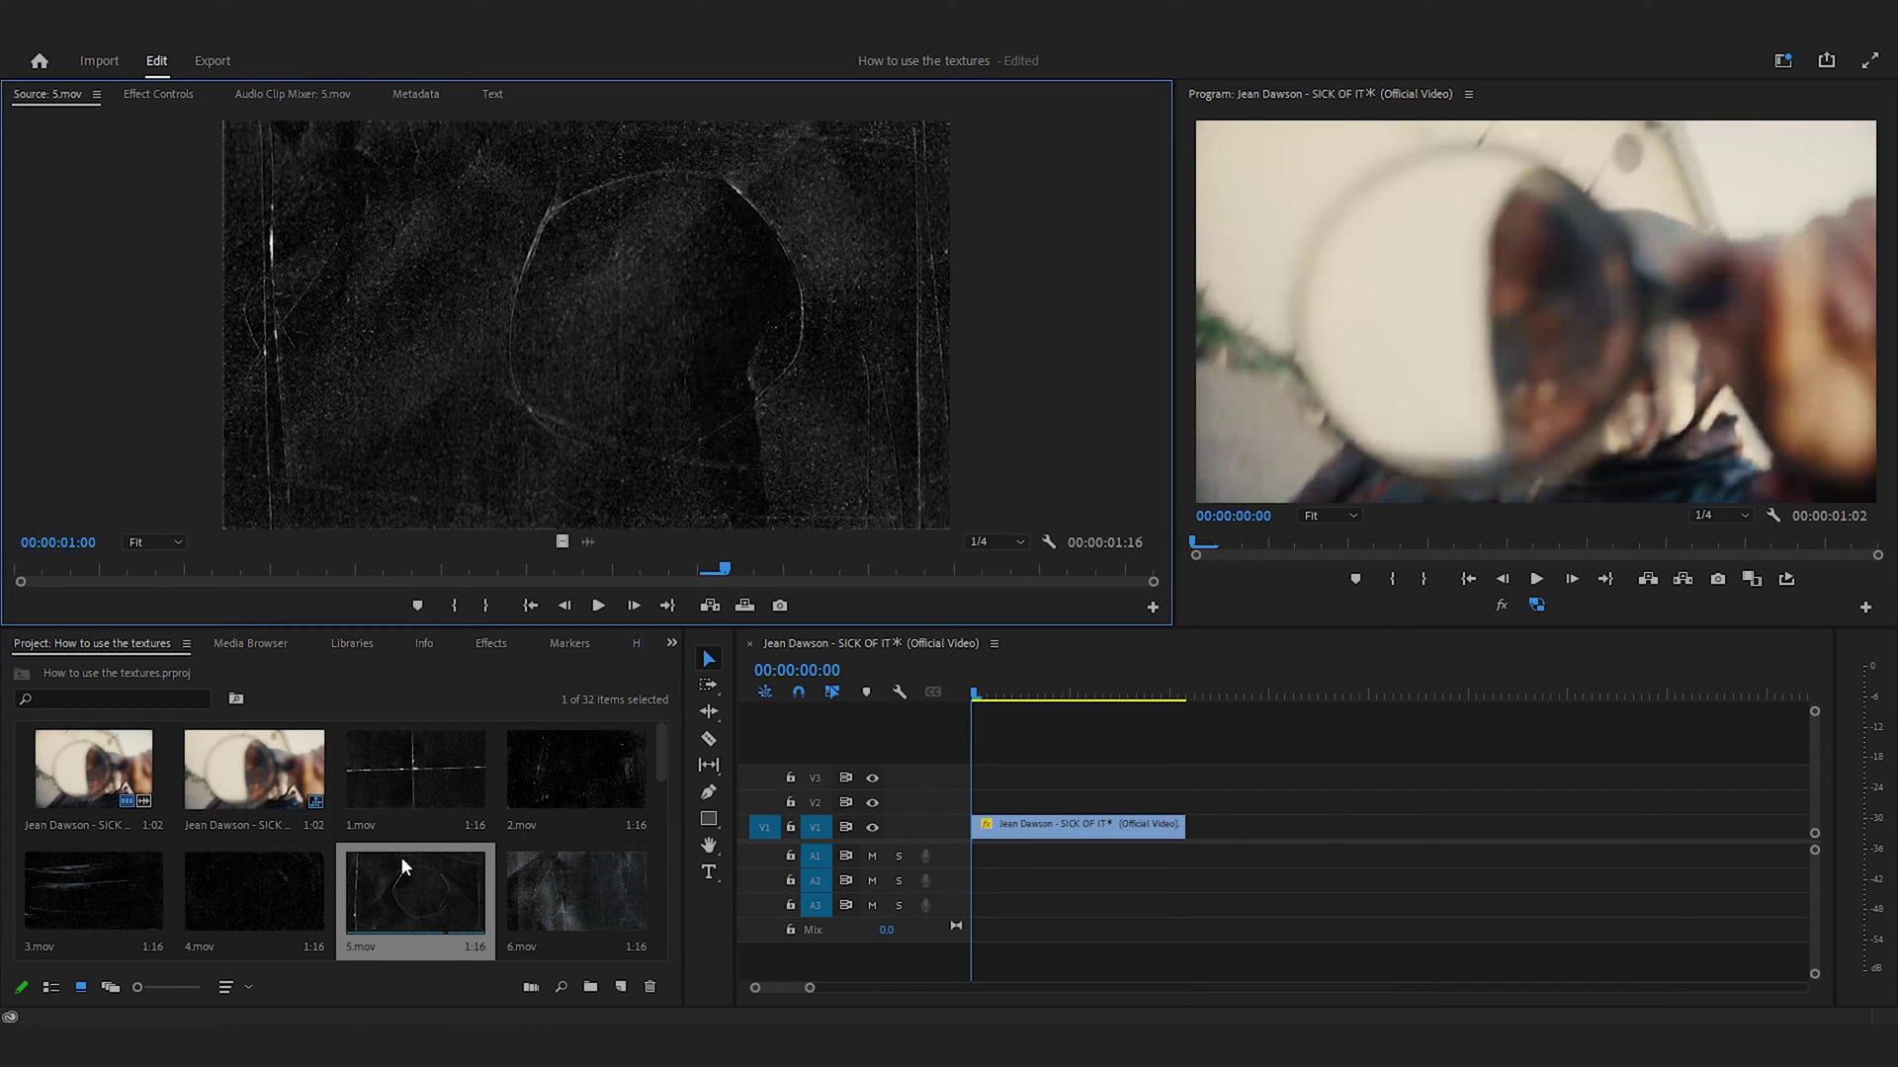
pyautogui.moveTo(400, 867); pyautogui.dragTo(963, 812)
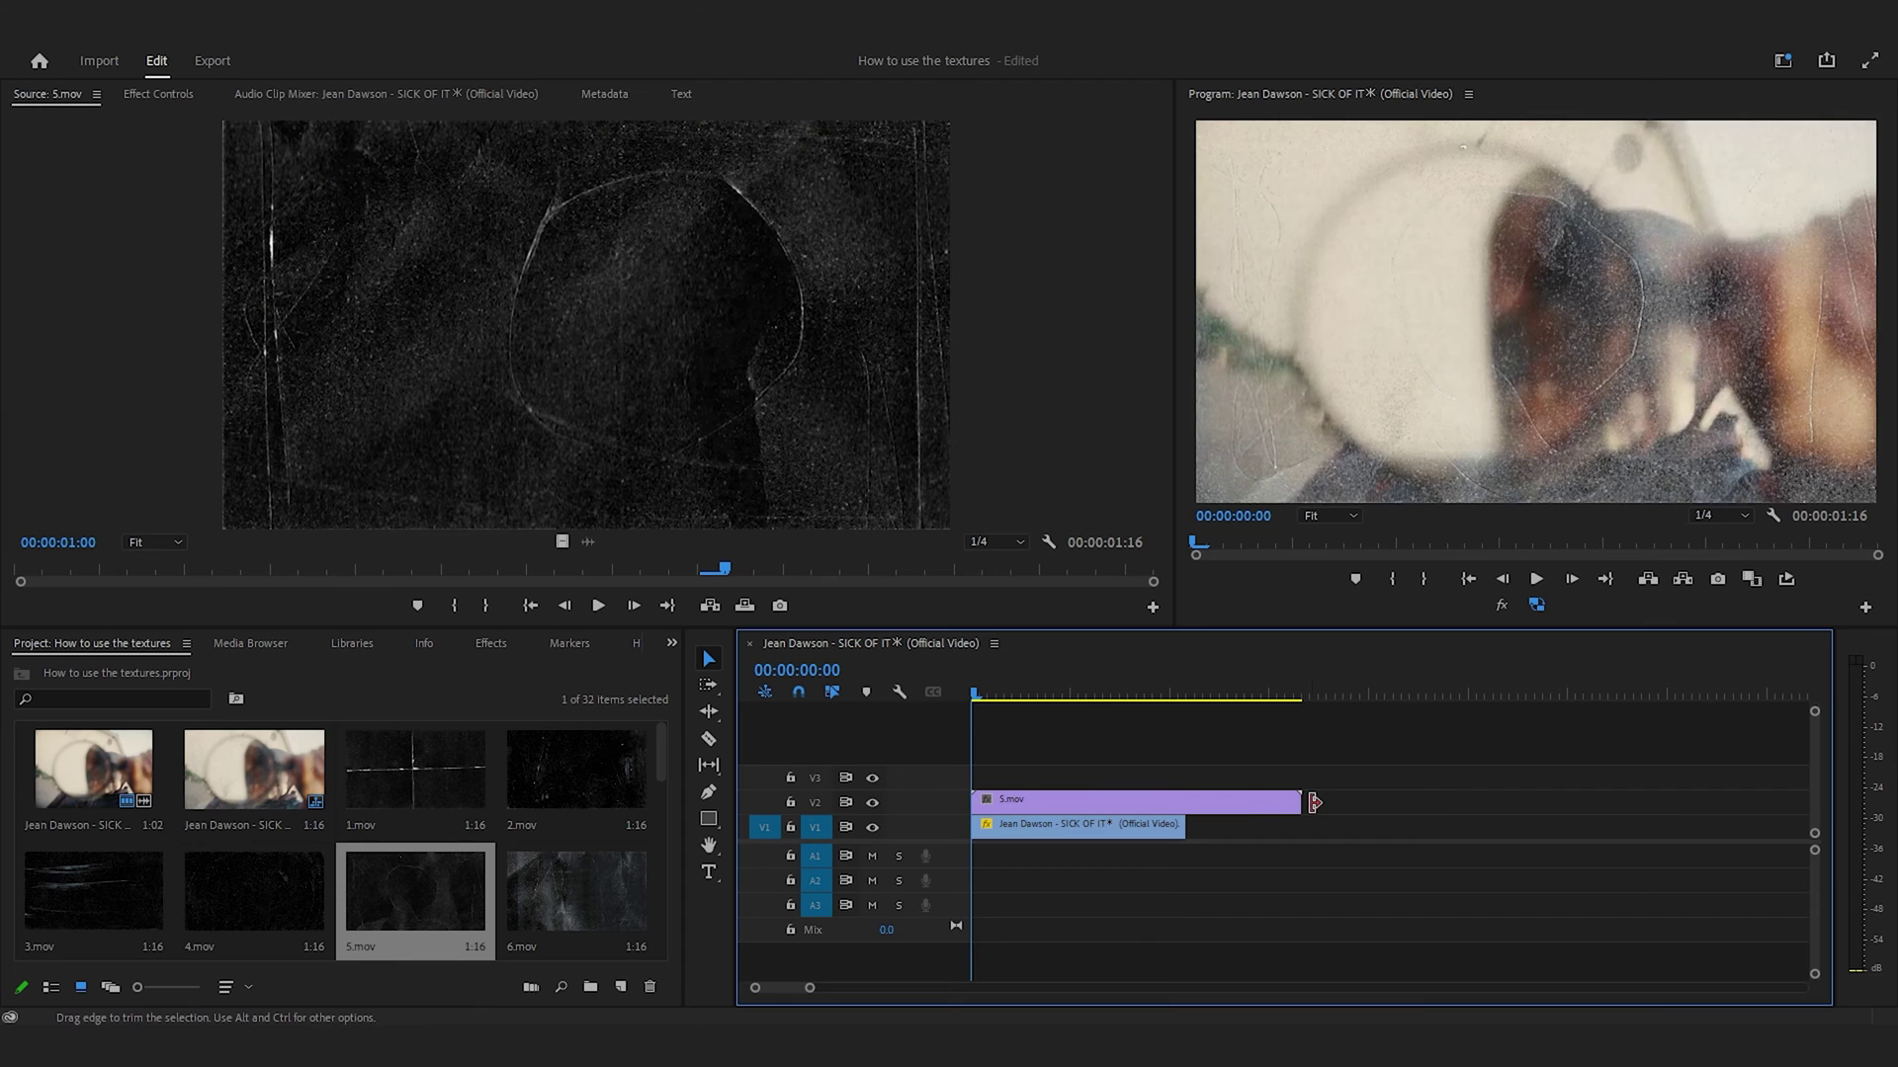
pyautogui.moveTo(1301, 802); pyautogui.dragTo(1186, 802)
# Step: Set the blend mode of the 5.mov clip on V2 to Screen
pyautogui.click(1094, 808)
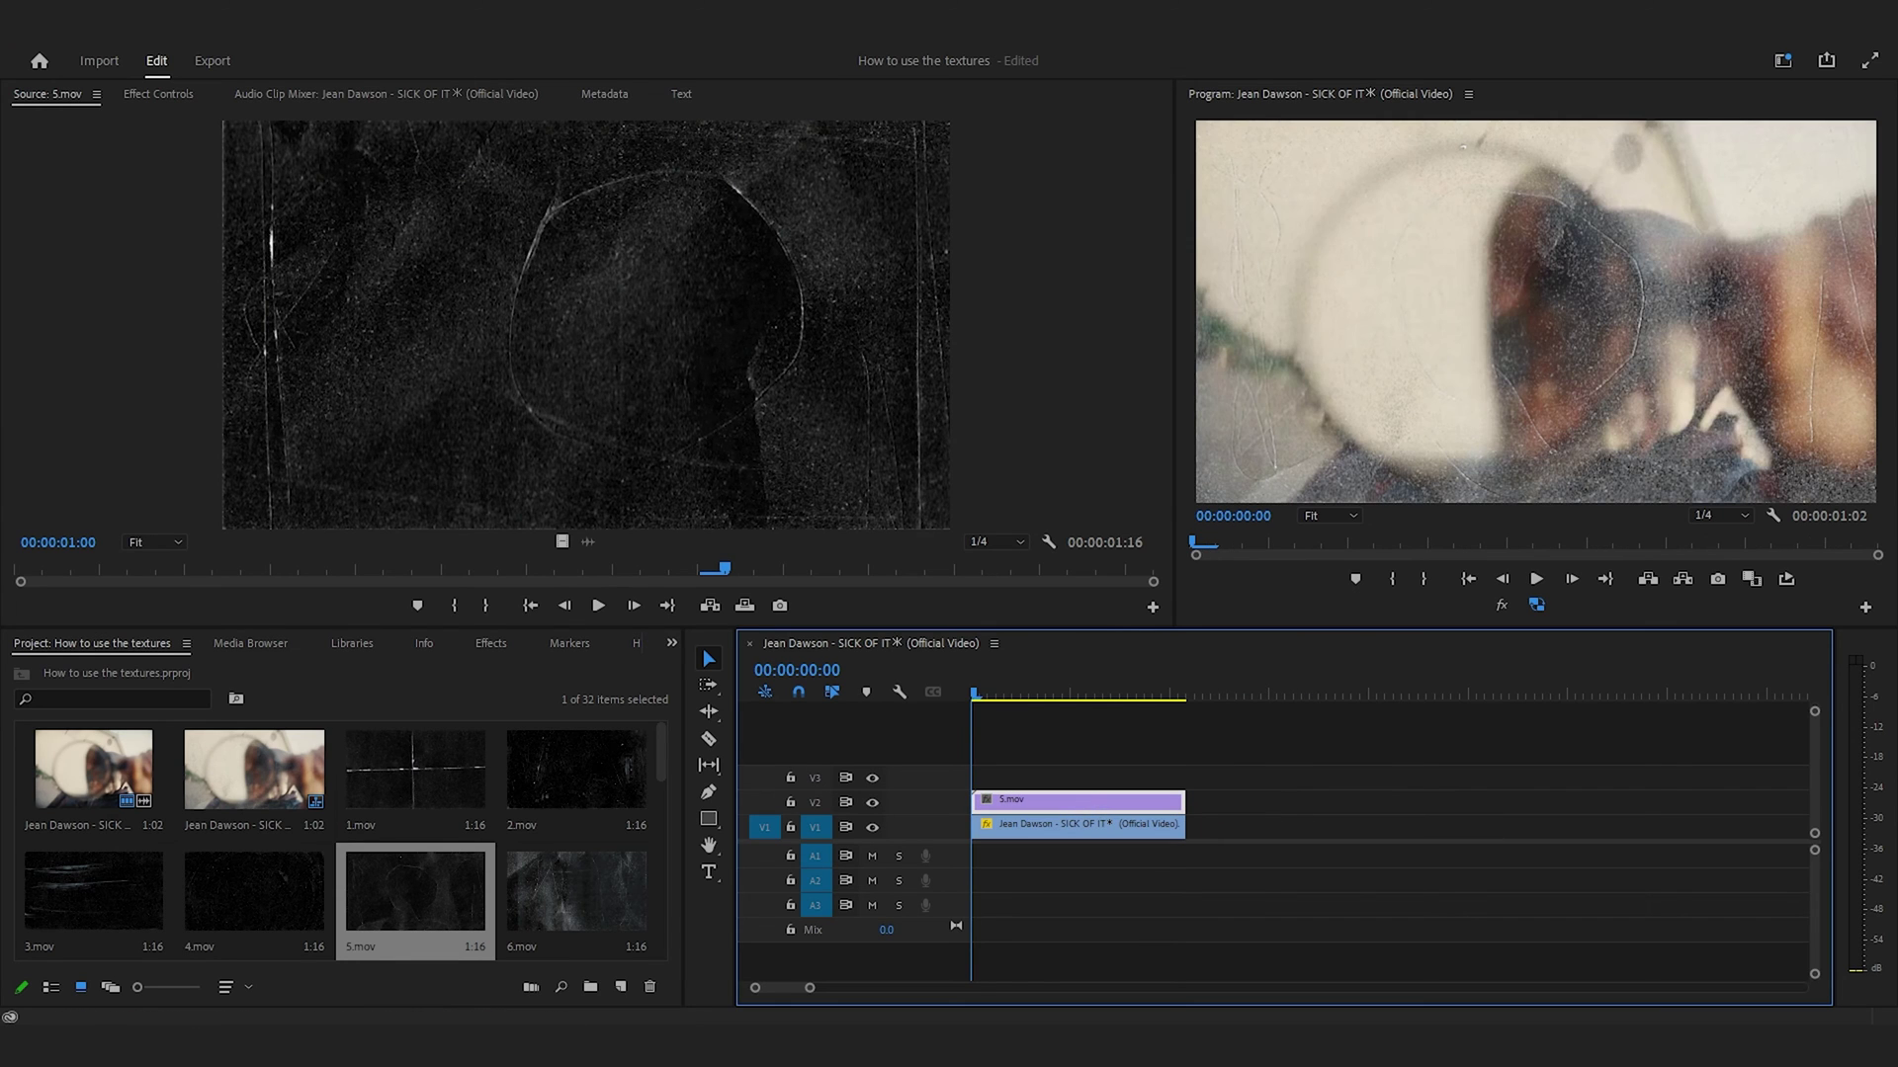
pyautogui.click(183, 93)
pyautogui.click(495, 402)
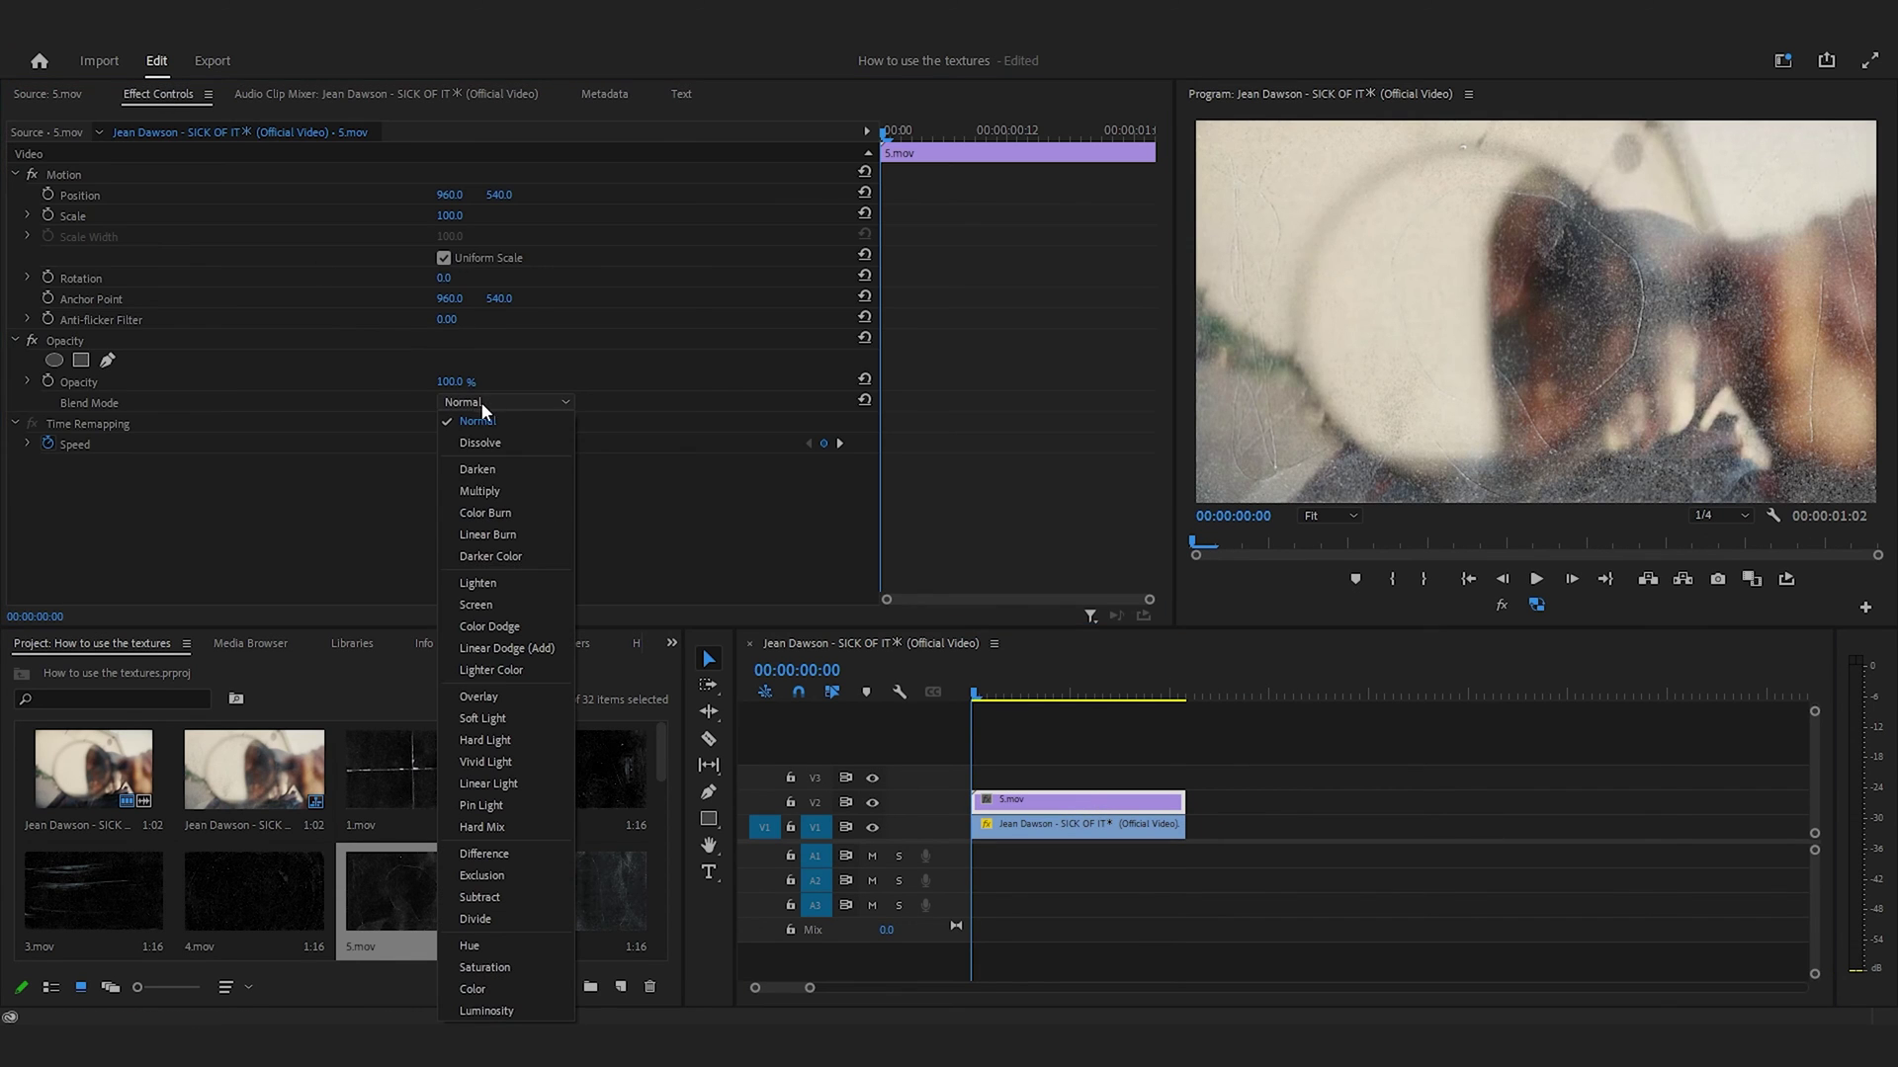
pyautogui.click(510, 603)
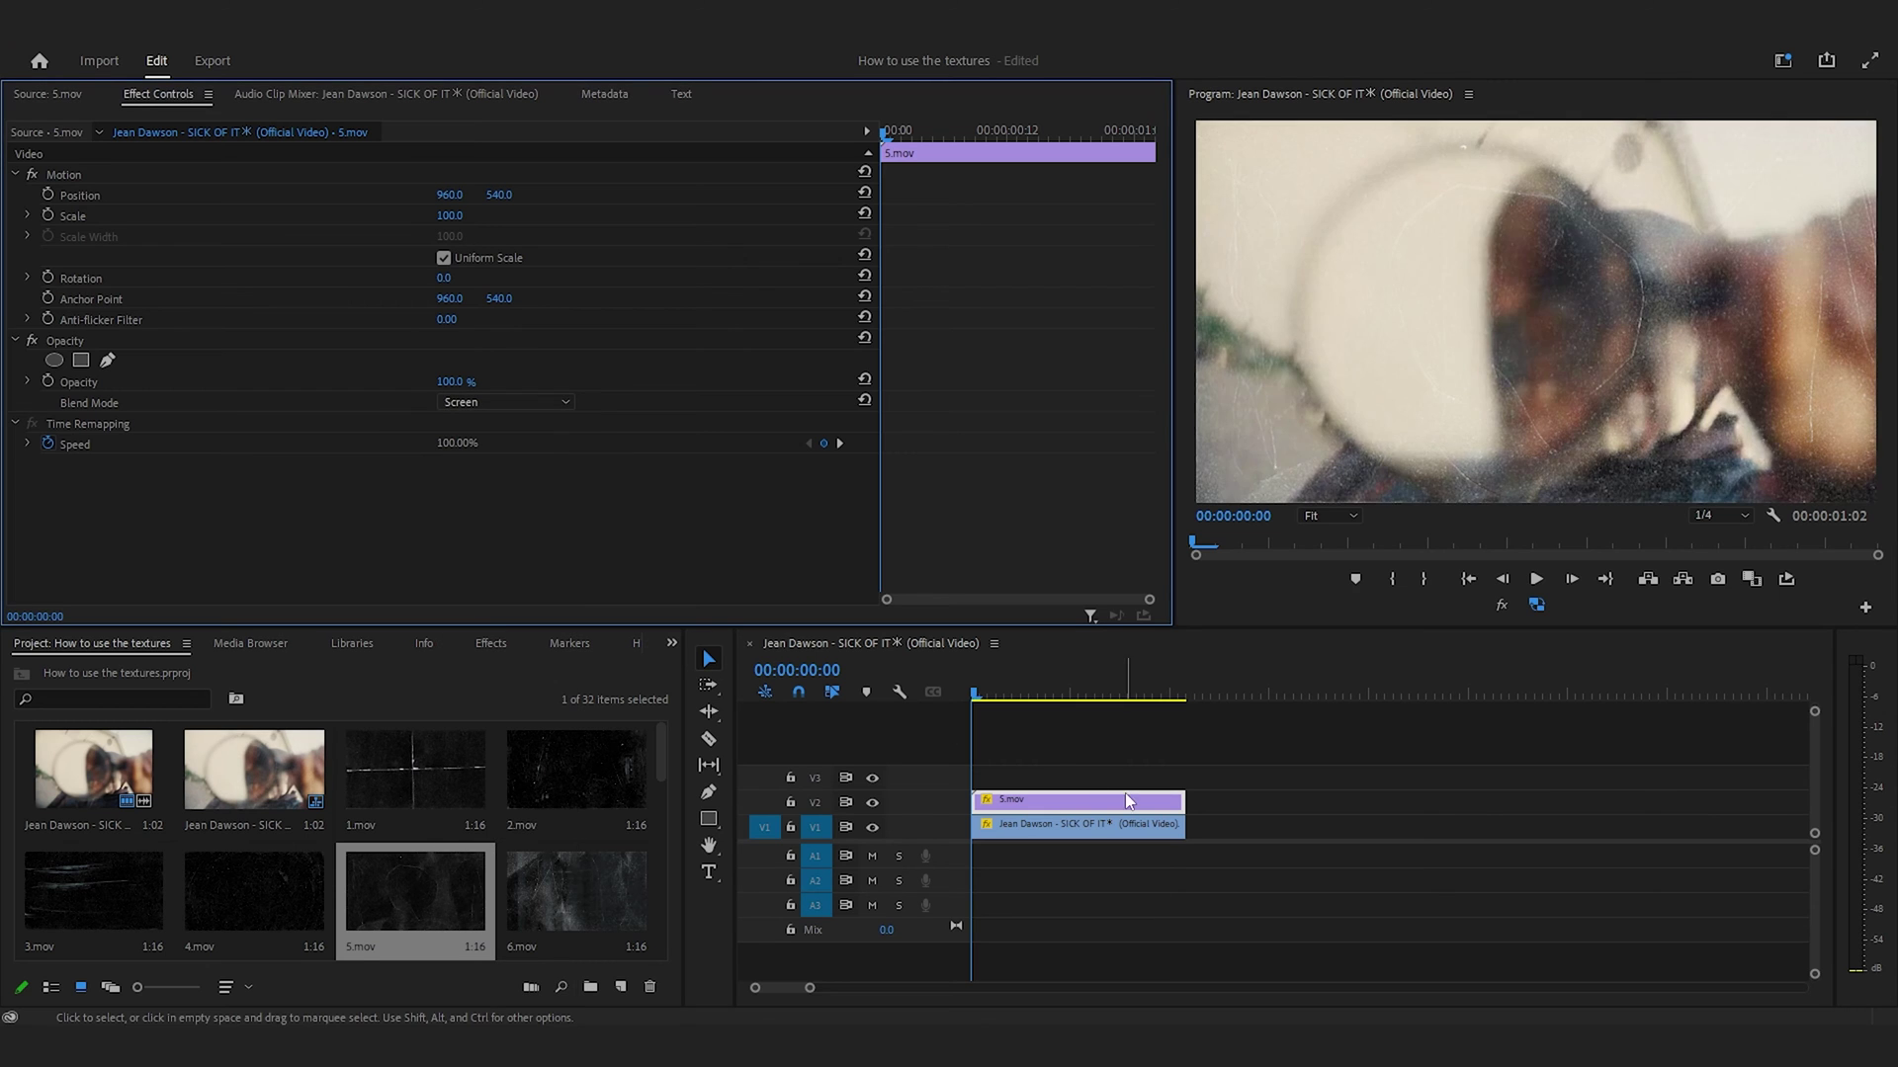
# Step: Play the sequence from the start to review the 5.mov texture over the footage
pyautogui.press('space')
pyautogui.moveTo(998, 690); pyautogui.dragTo(934, 686)
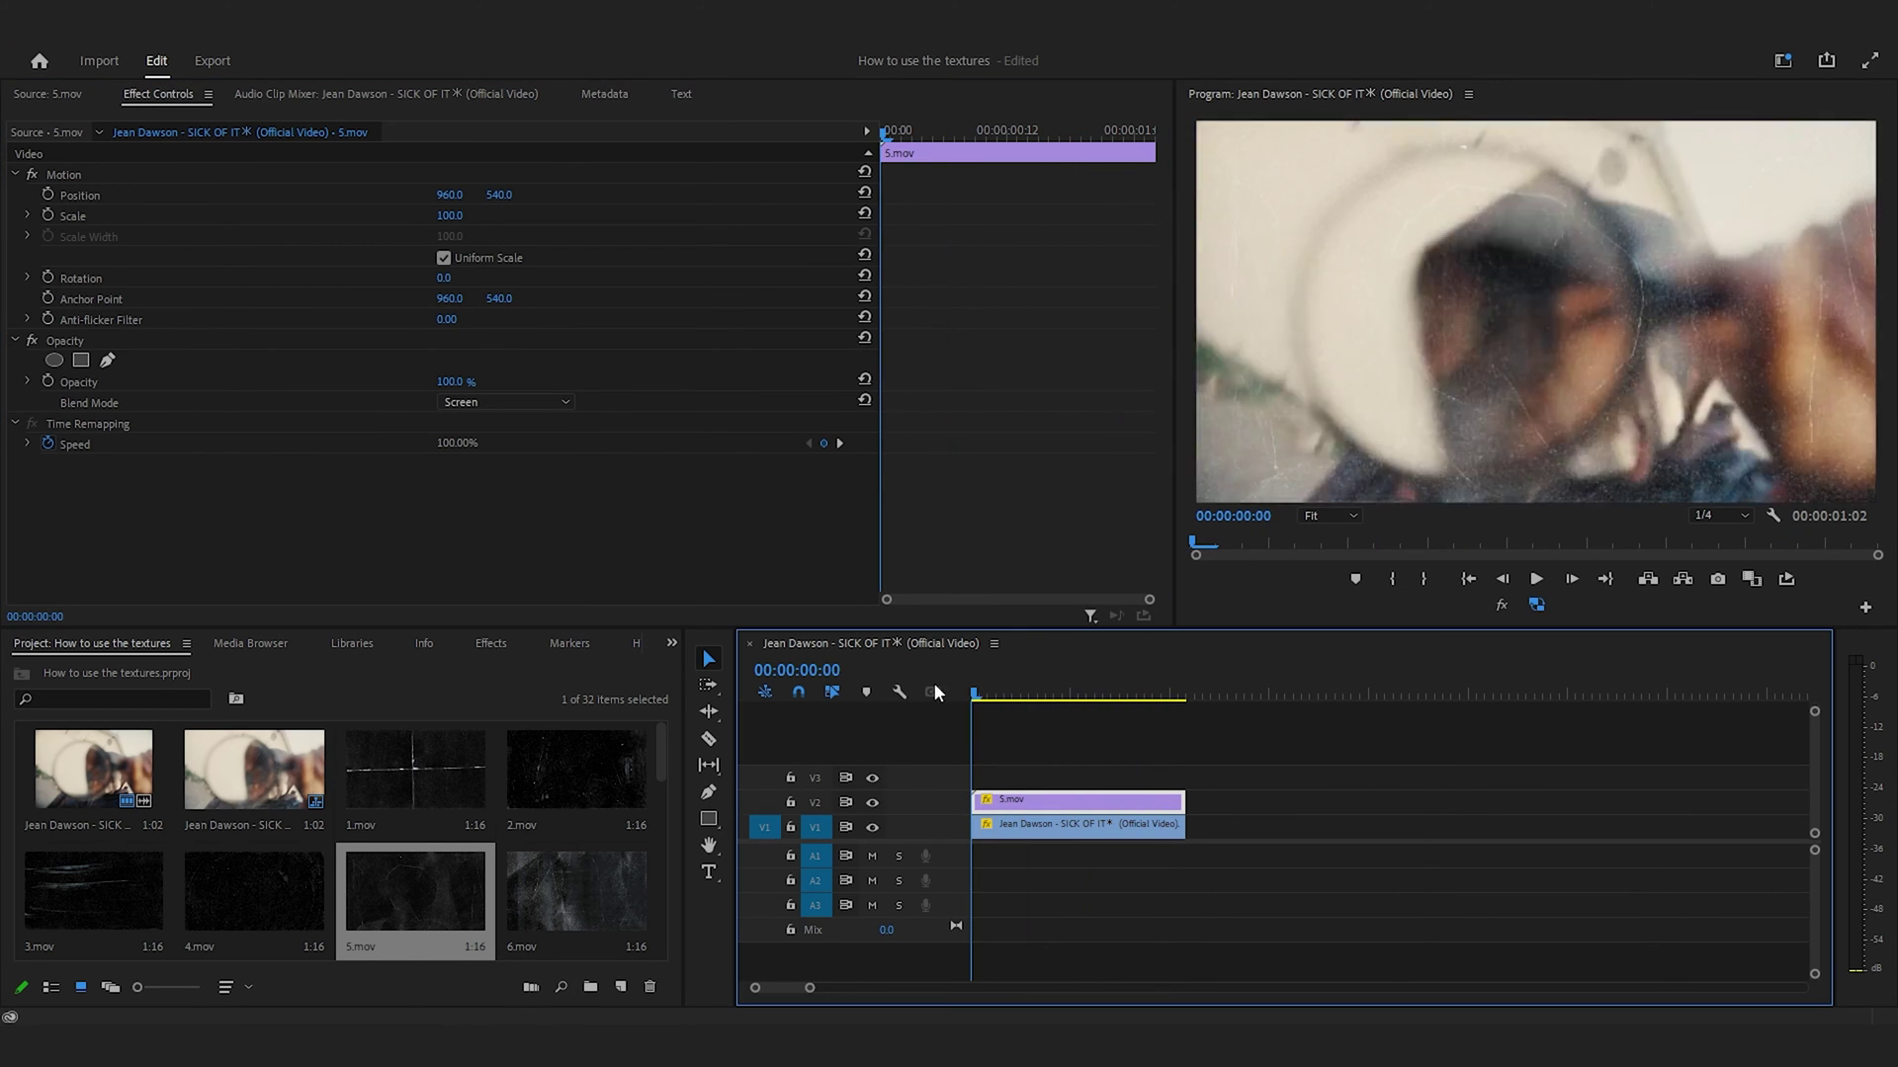
pyautogui.press('space')
pyautogui.press('space')
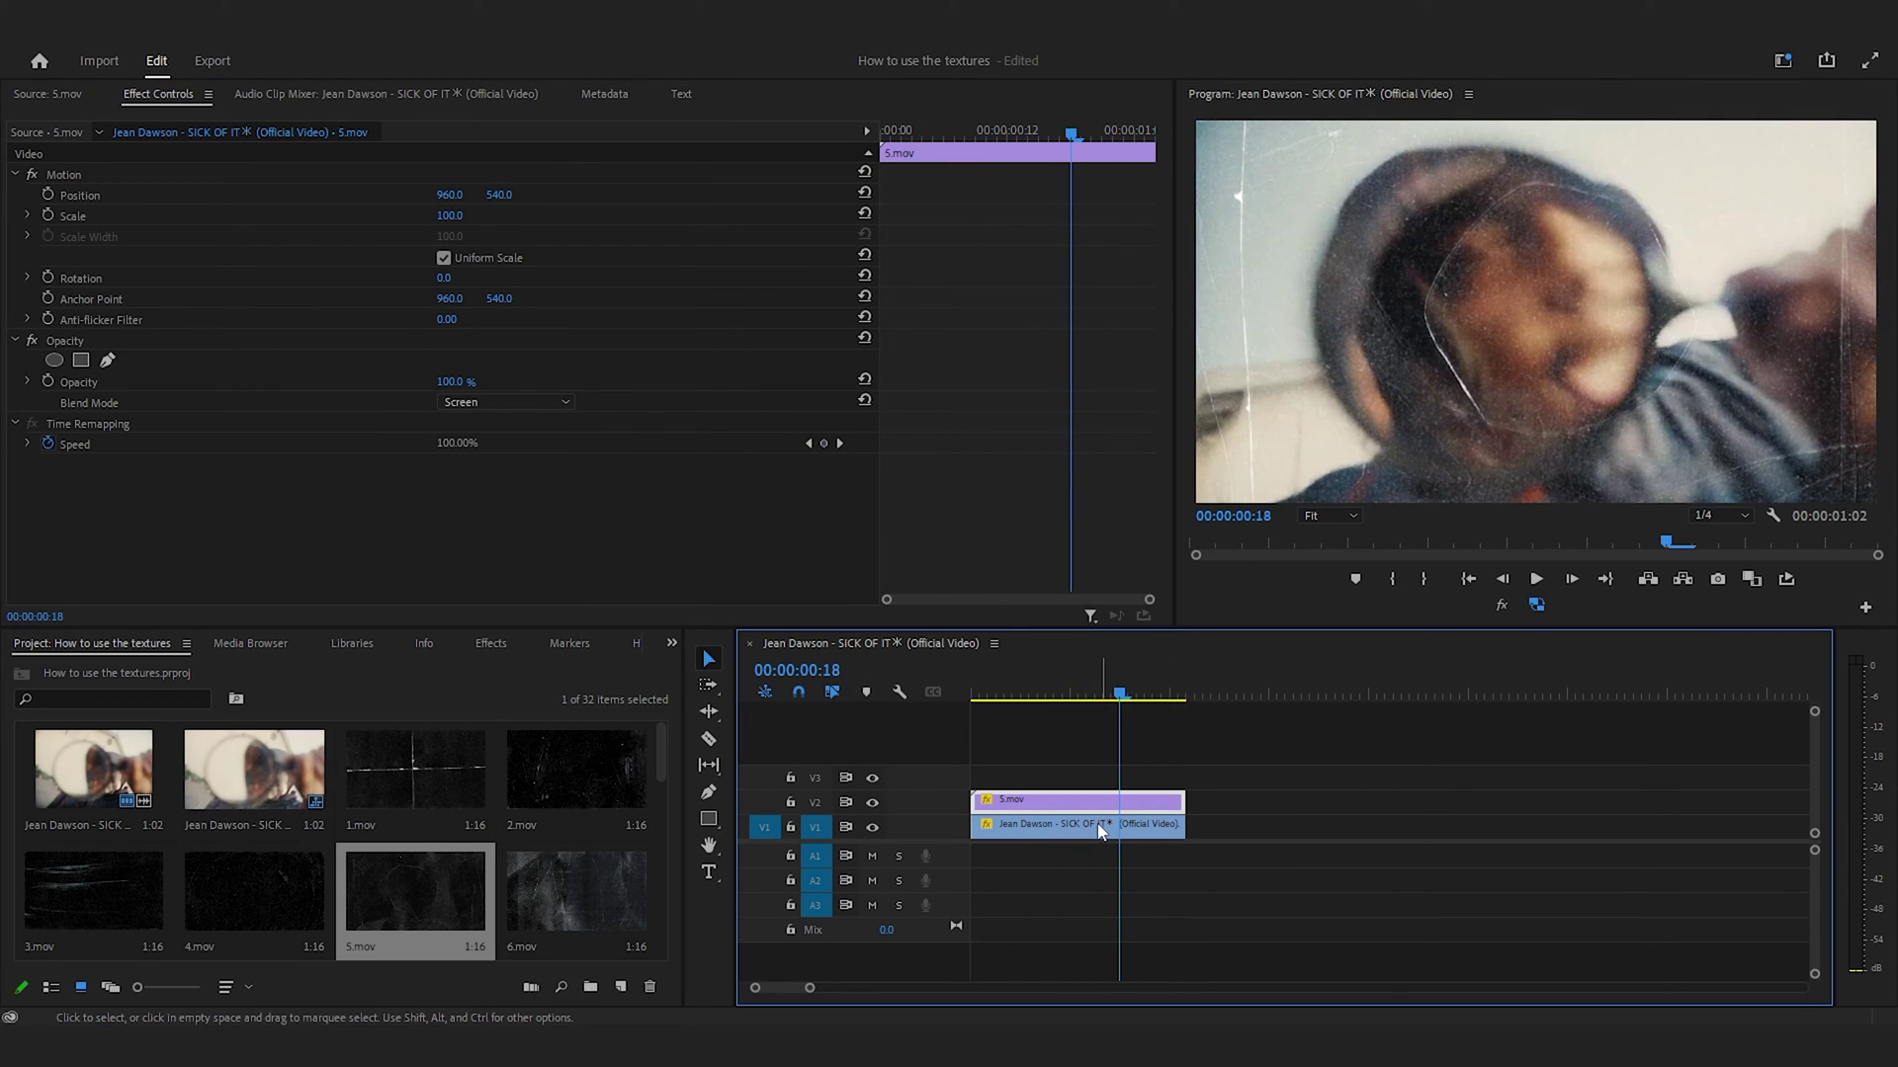
# Step: Apply S_FreezeFrame to the footage clip on V1 beneath the 5.mov texture and set Freeze Frames to 2
pyautogui.click(491, 643)
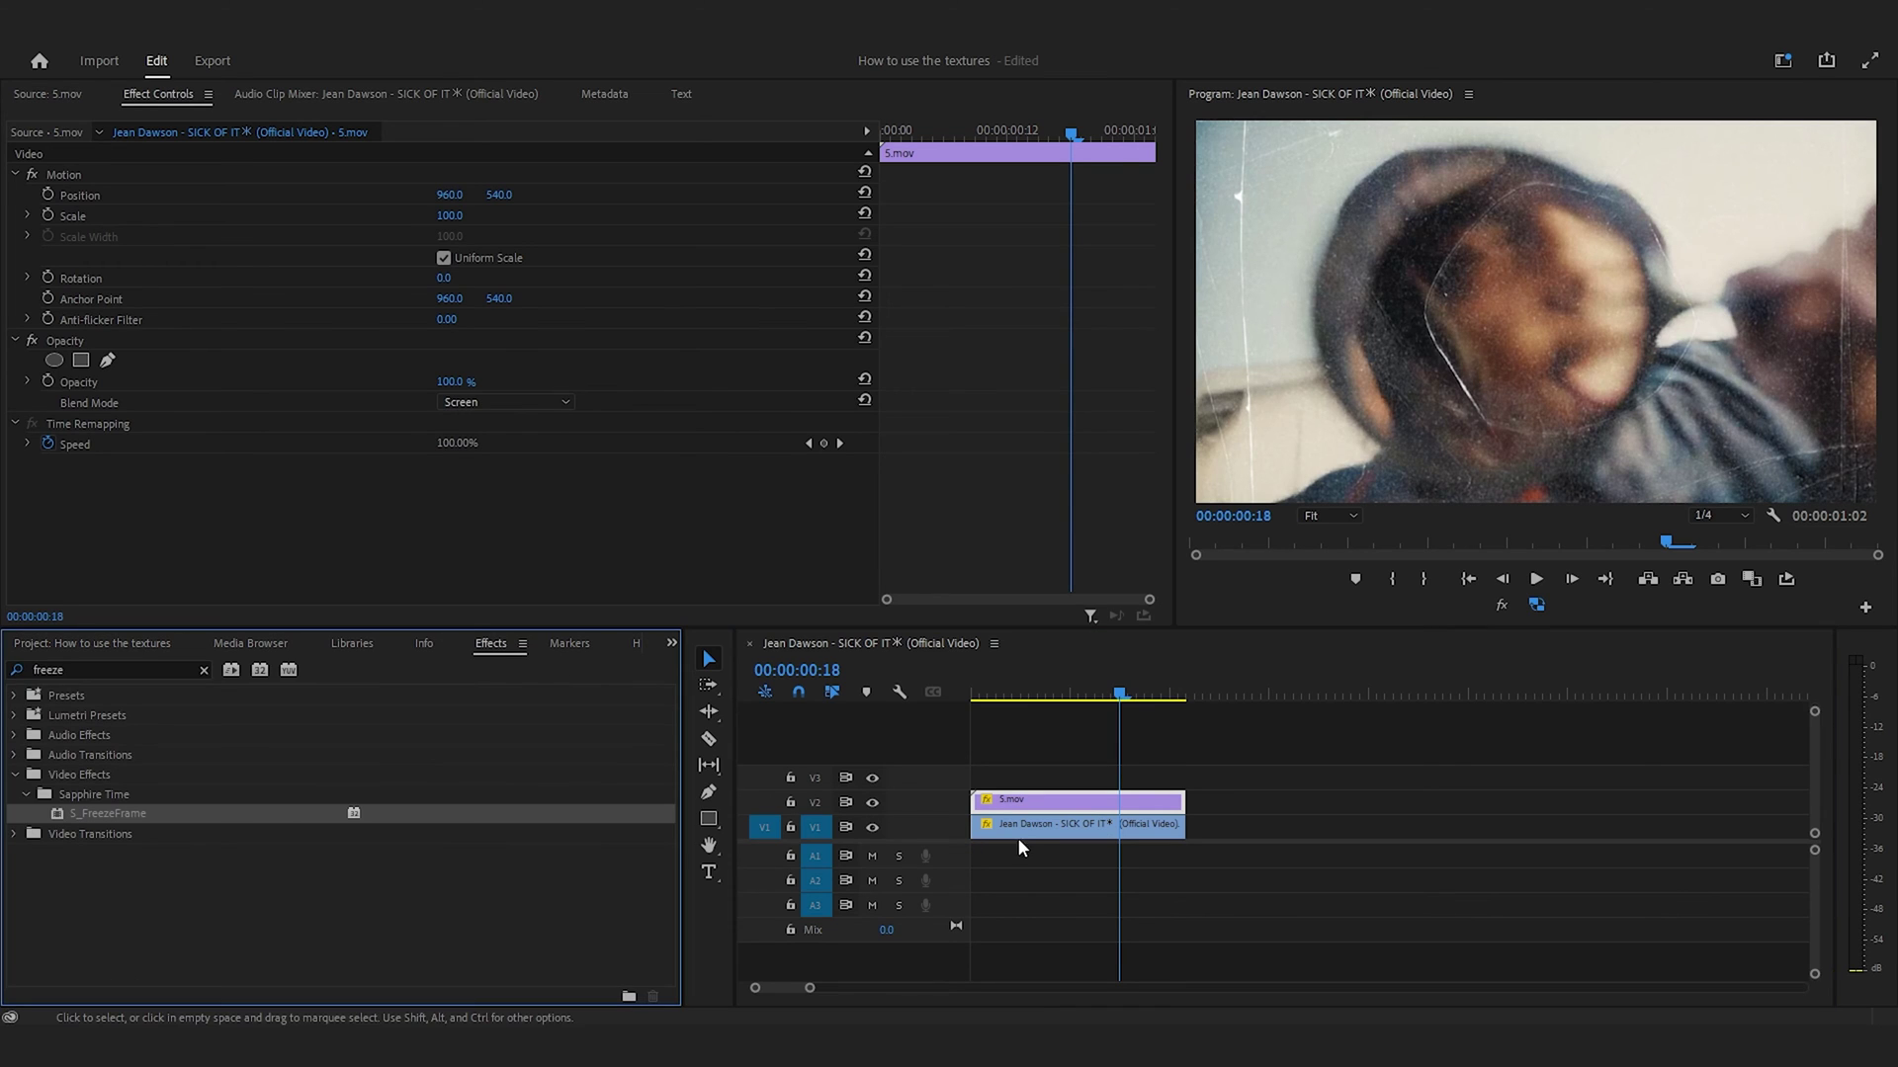
pyautogui.click(1018, 826)
pyautogui.moveTo(125, 816); pyautogui.dragTo(1038, 832)
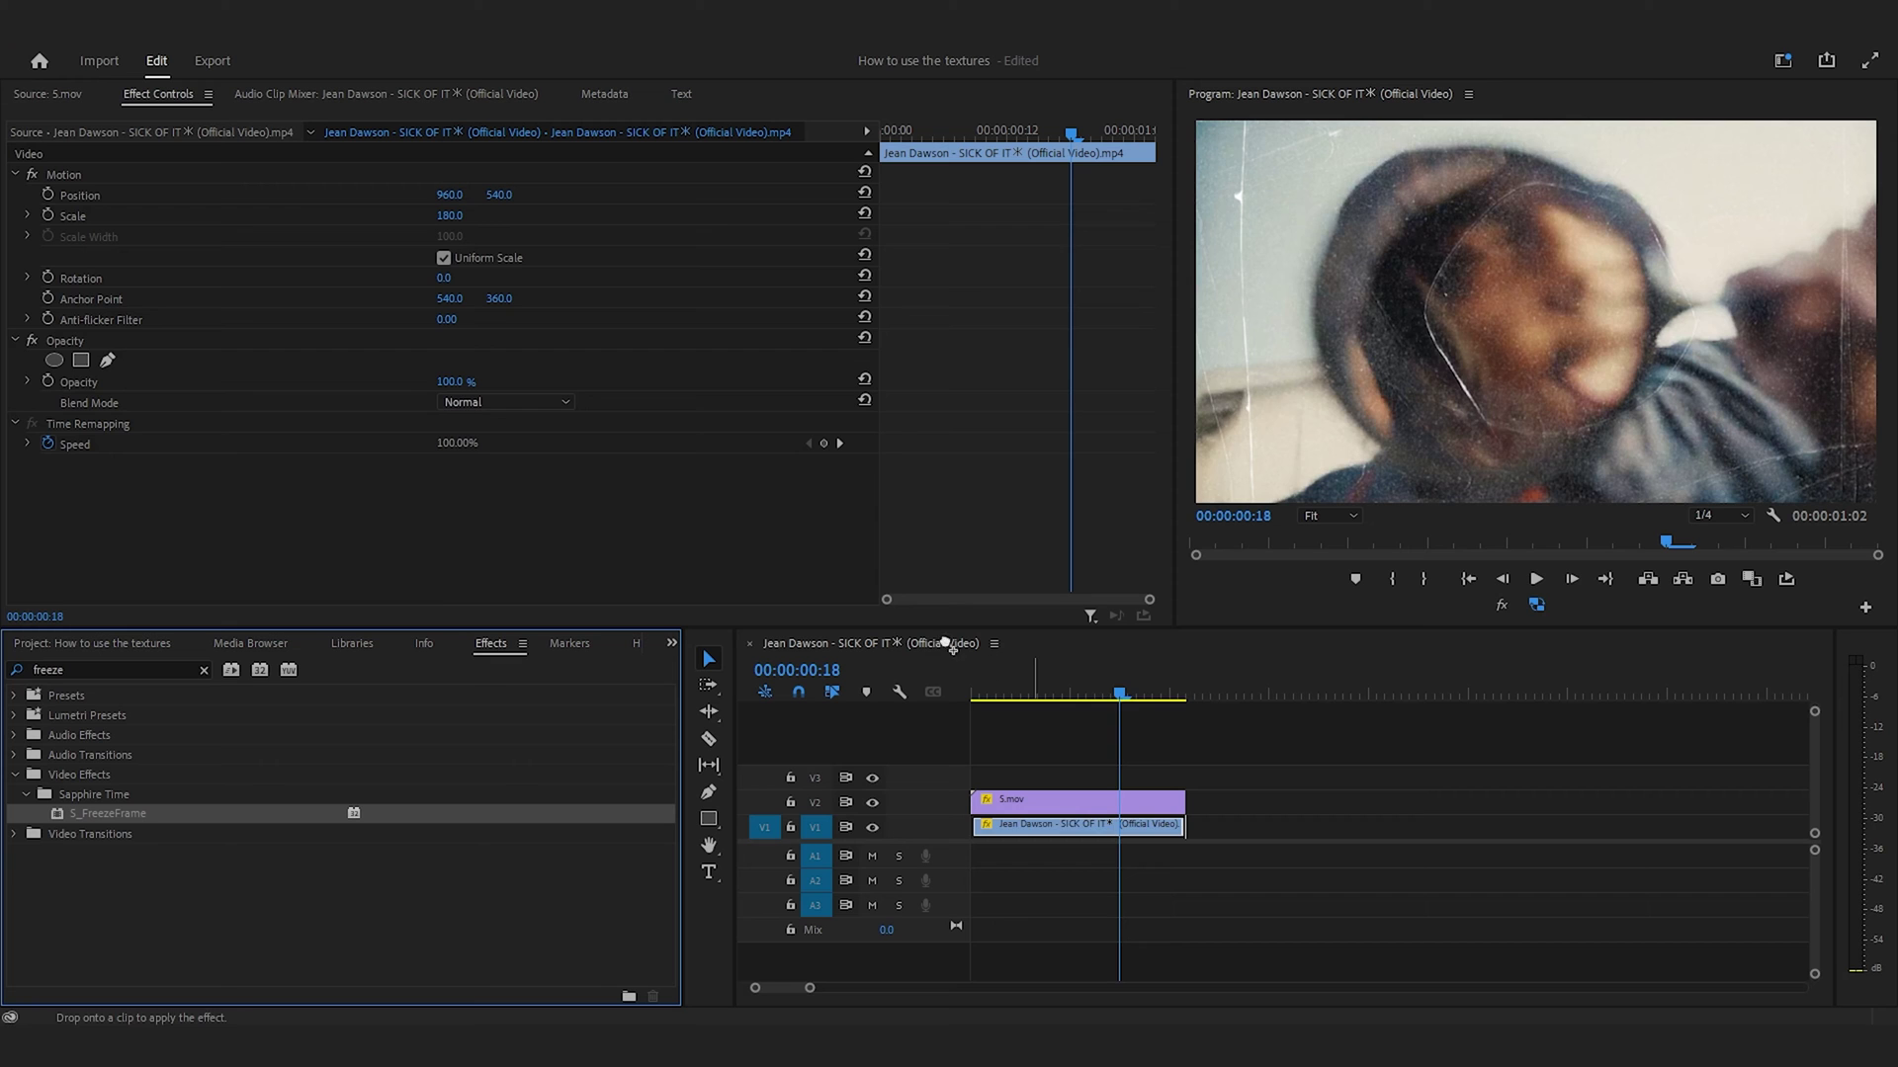
pyautogui.scroll(-1, 596, 504)
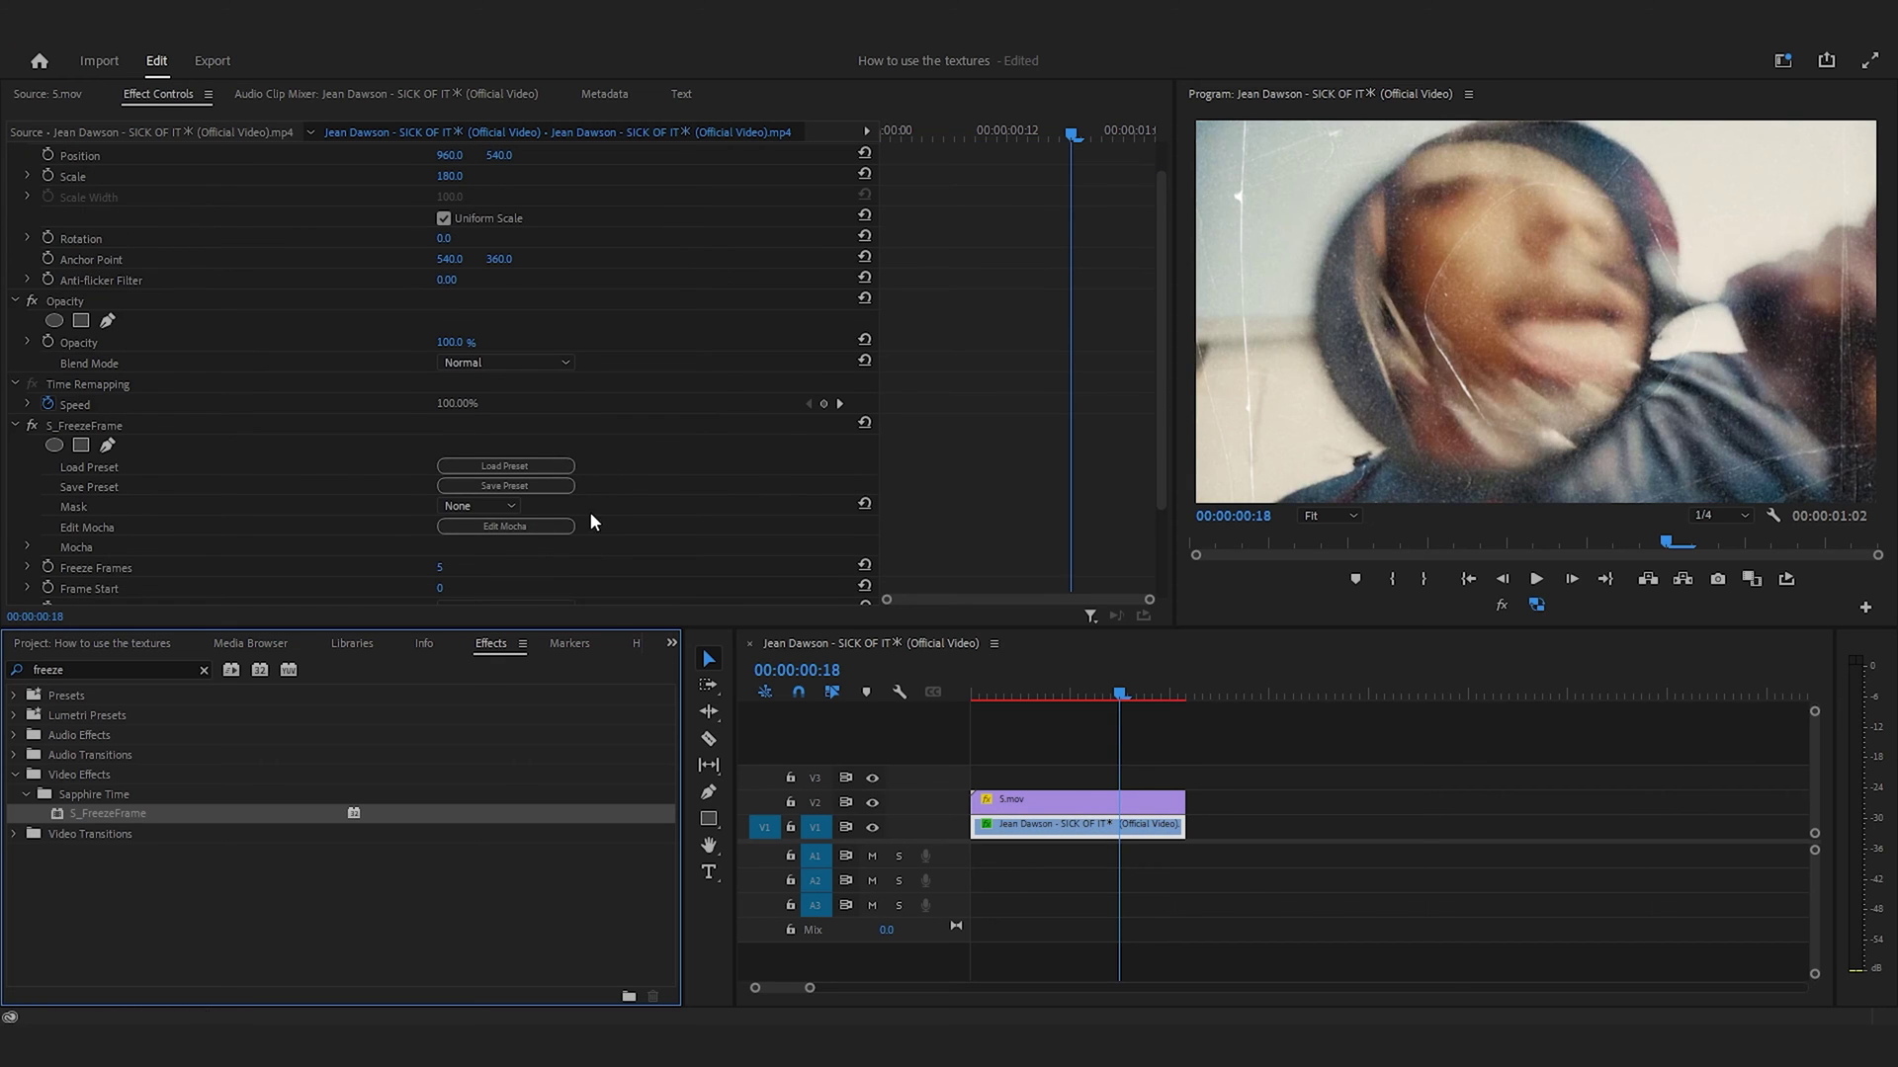
pyautogui.click(449, 568)
pyautogui.press('Return')
# Step: Play and scrub the sequence from the start to review the freeze-frame motion under the 5.mov texture
pyautogui.moveTo(1048, 692); pyautogui.dragTo(845, 711)
pyautogui.press('space')
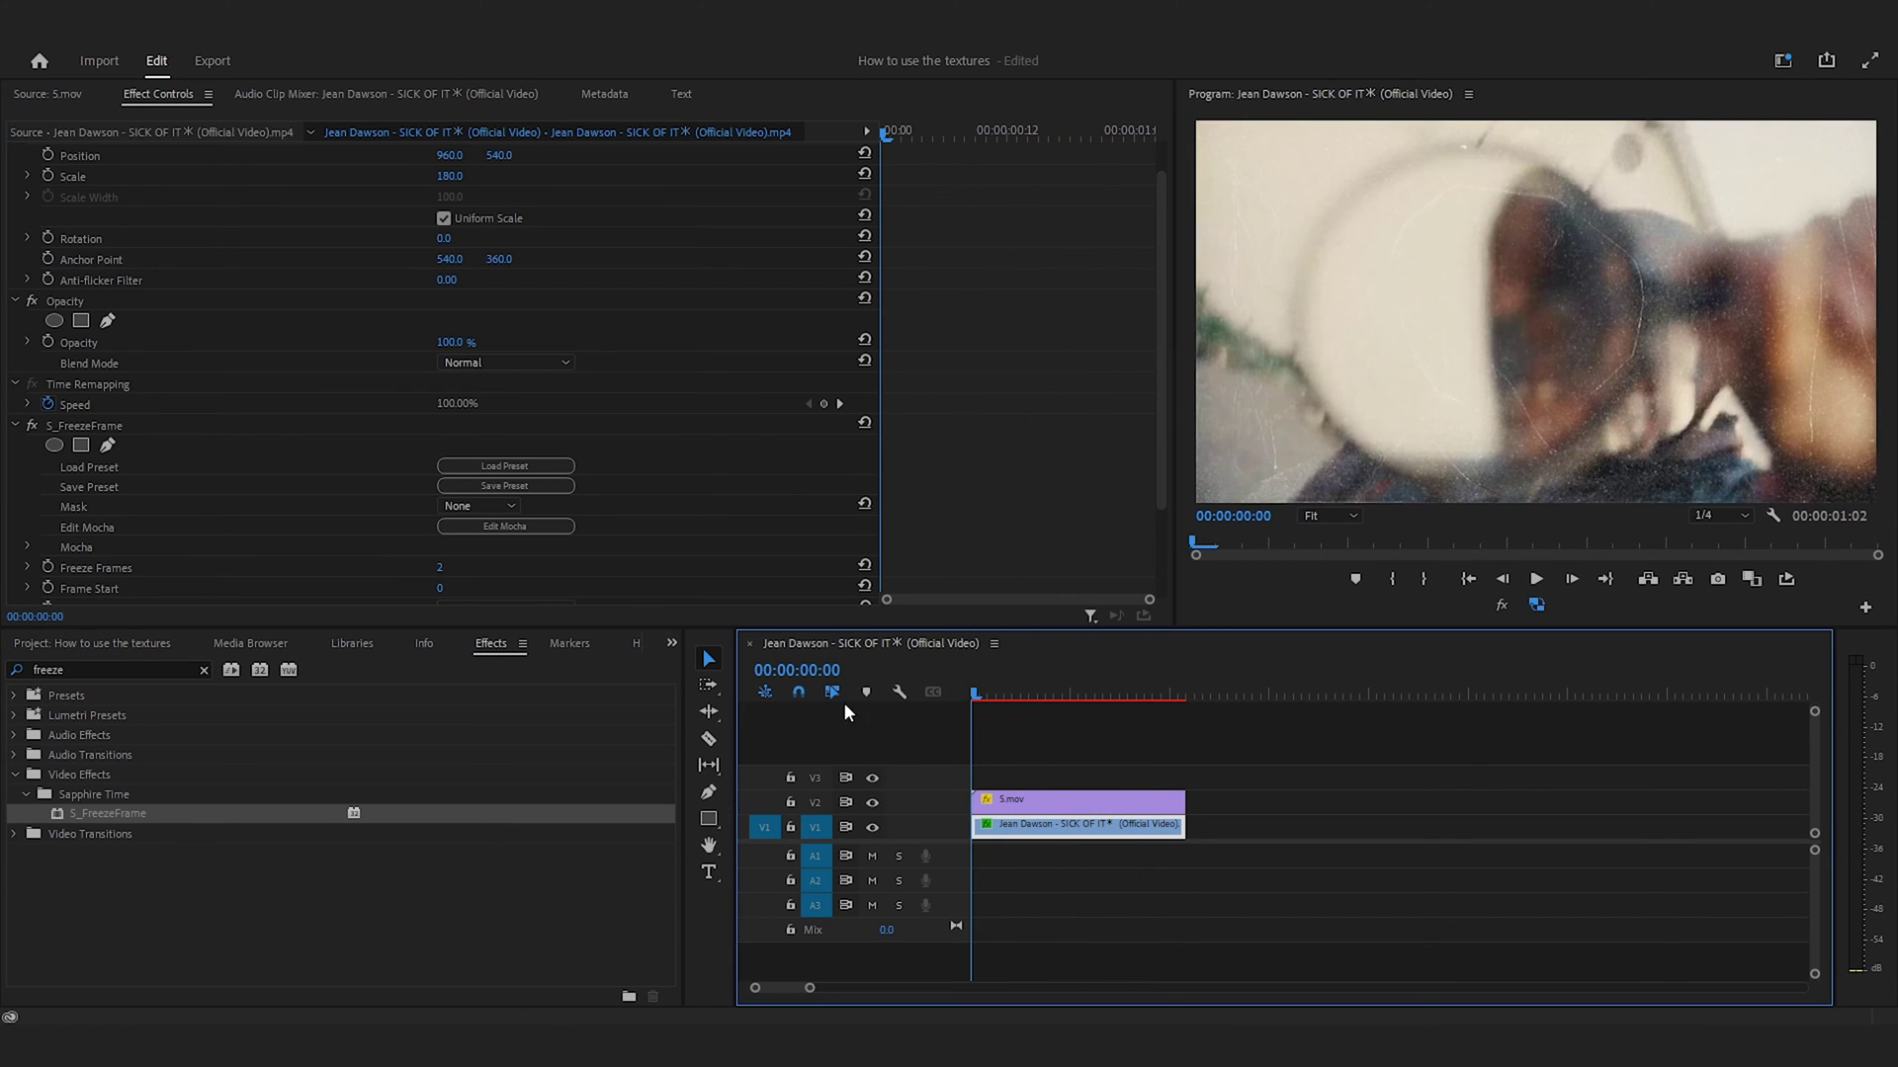
pyautogui.press('space')
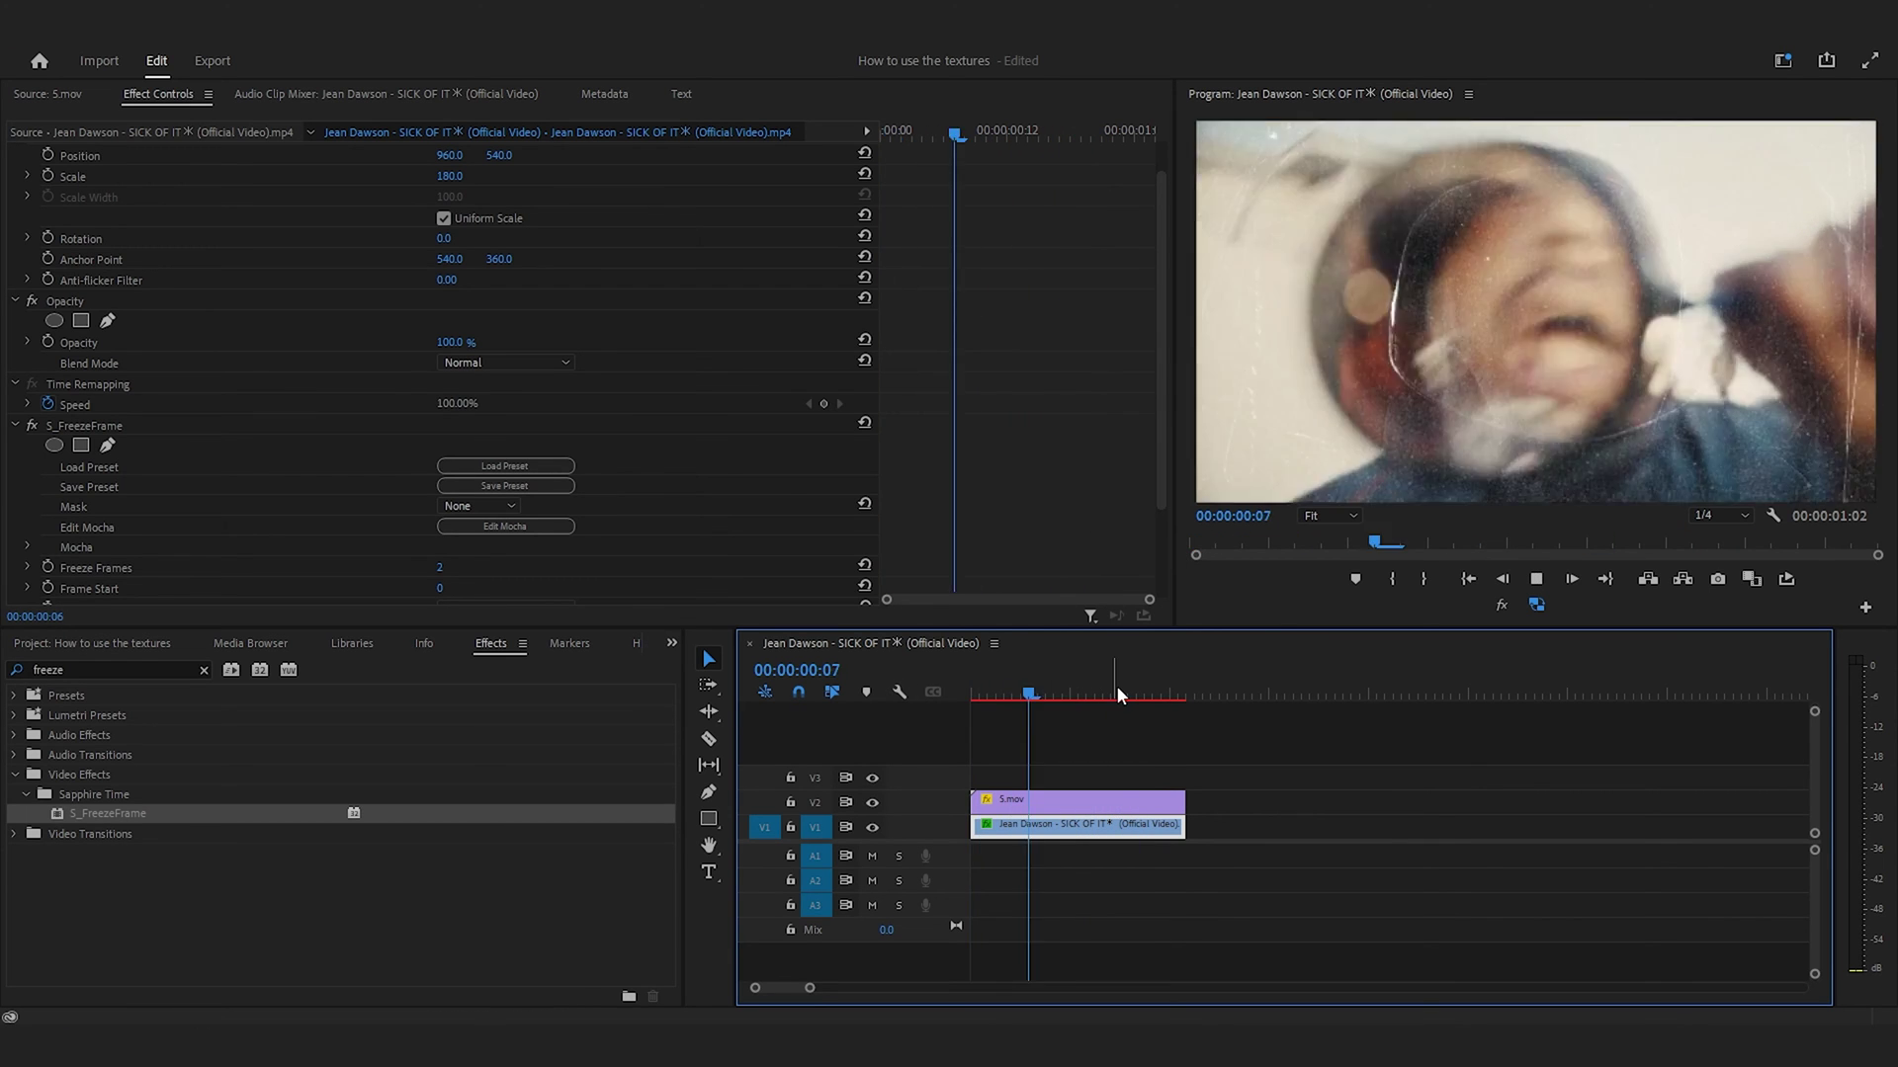
pyautogui.moveTo(1083, 702); pyautogui.dragTo(1148, 712)
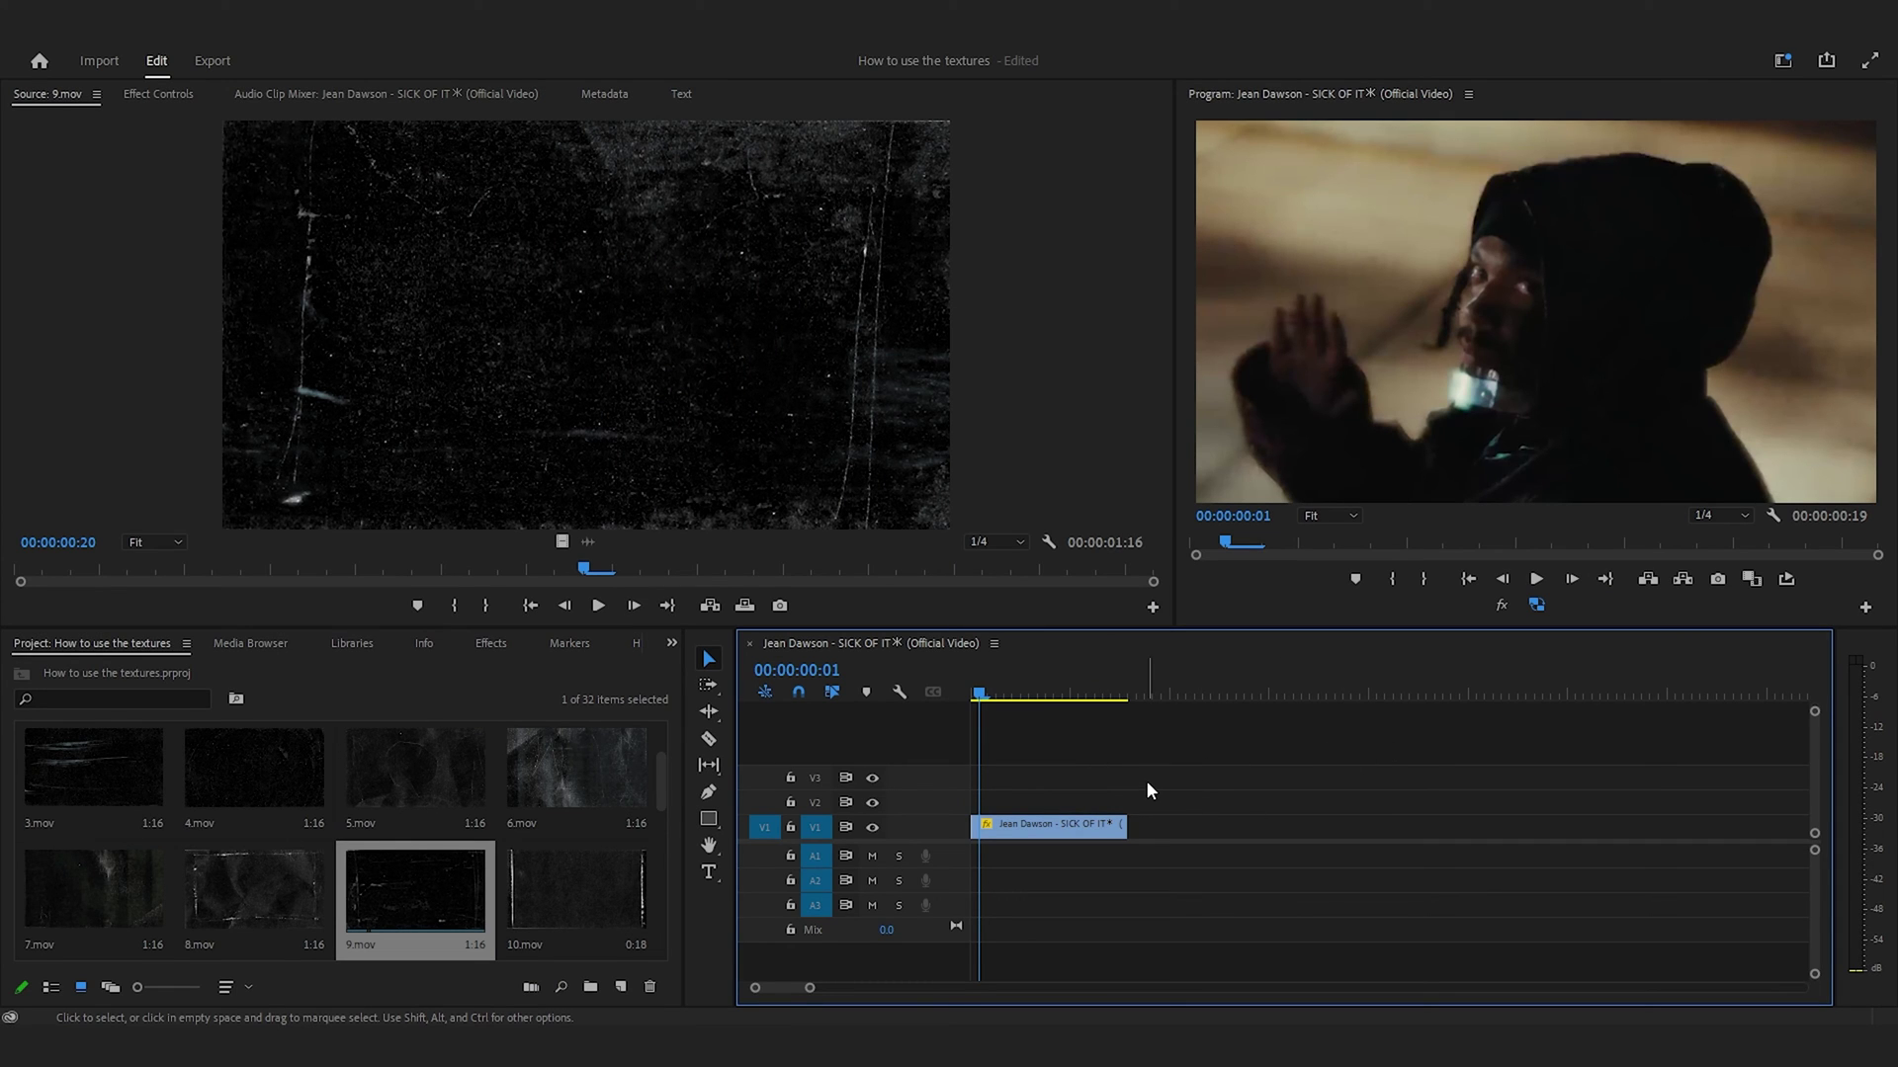
# Step: Place the 9.mov texture on V2 above the footage, trim it to the footage's end and return to the start
pyautogui.doubleClick(418, 886)
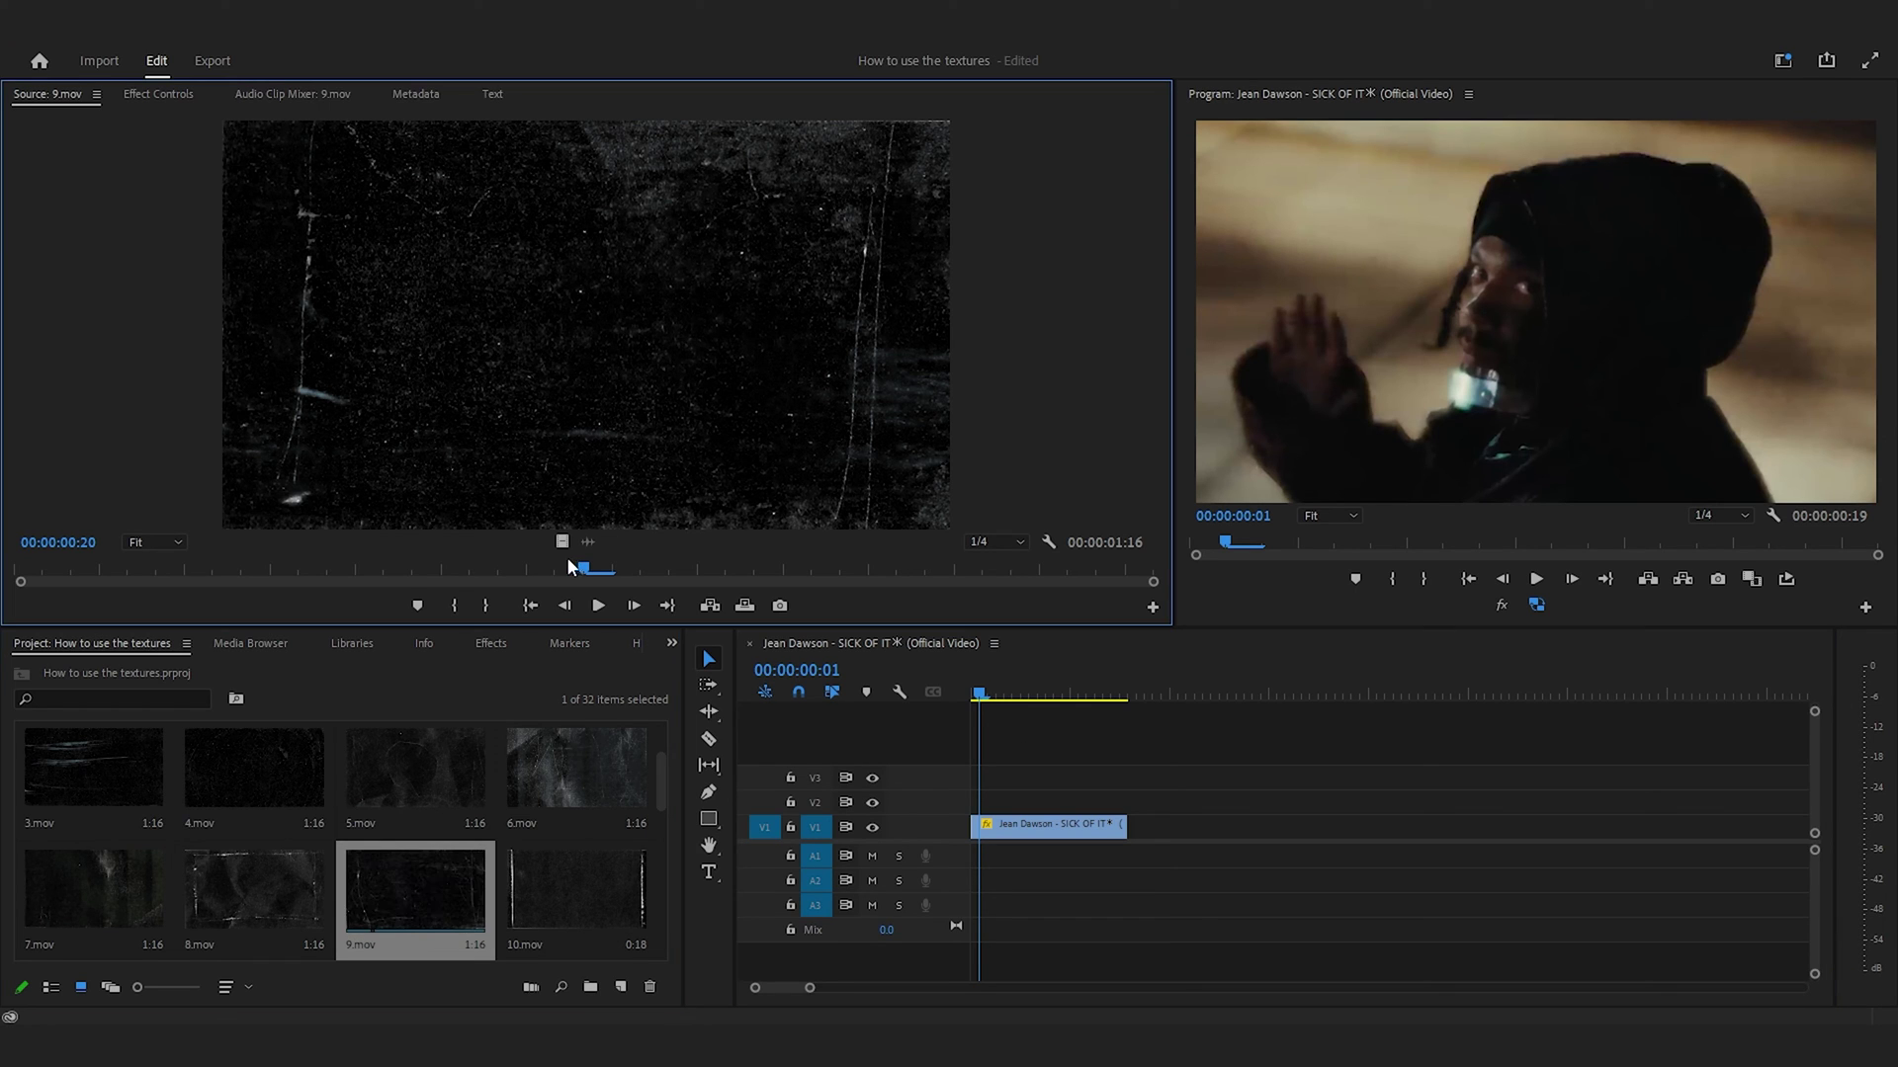
pyautogui.moveTo(564, 541); pyautogui.dragTo(964, 801)
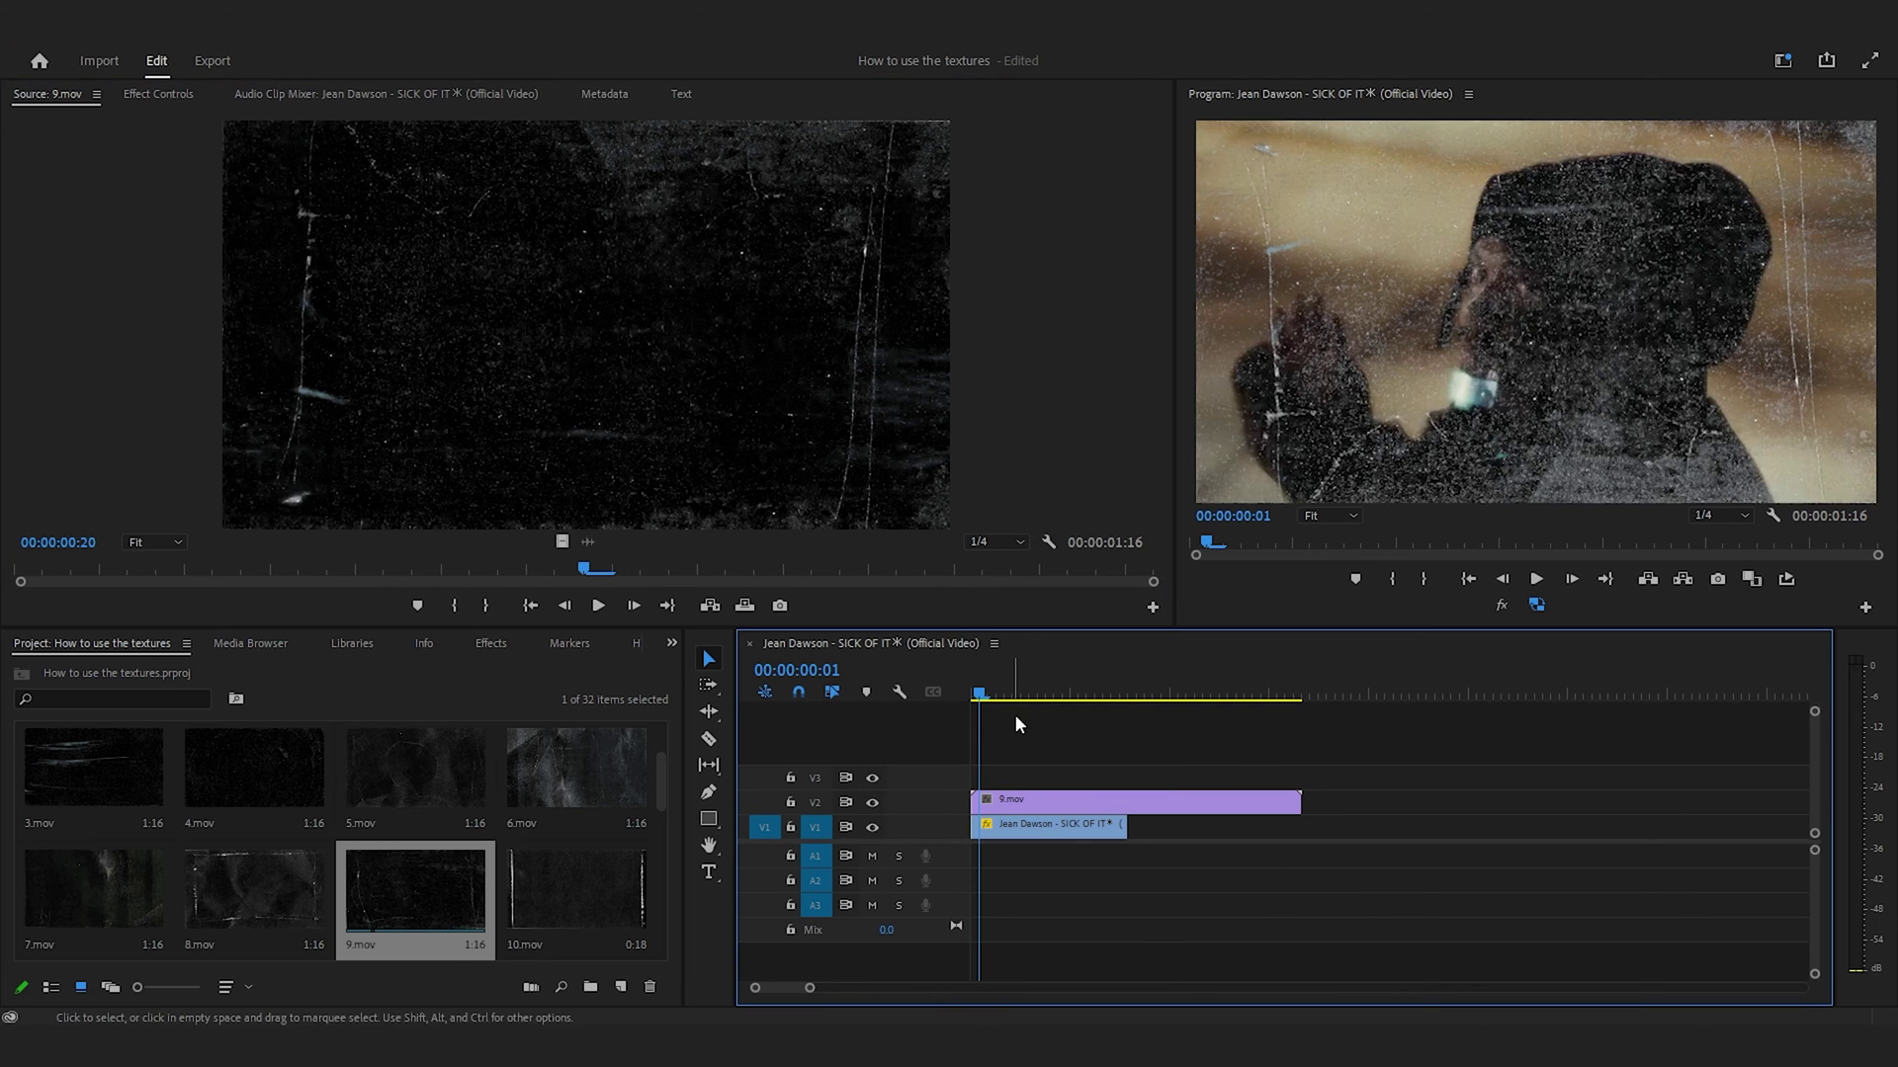
pyautogui.click(1023, 698)
pyautogui.moveTo(1285, 813); pyautogui.dragTo(1127, 809)
pyautogui.press('Home')
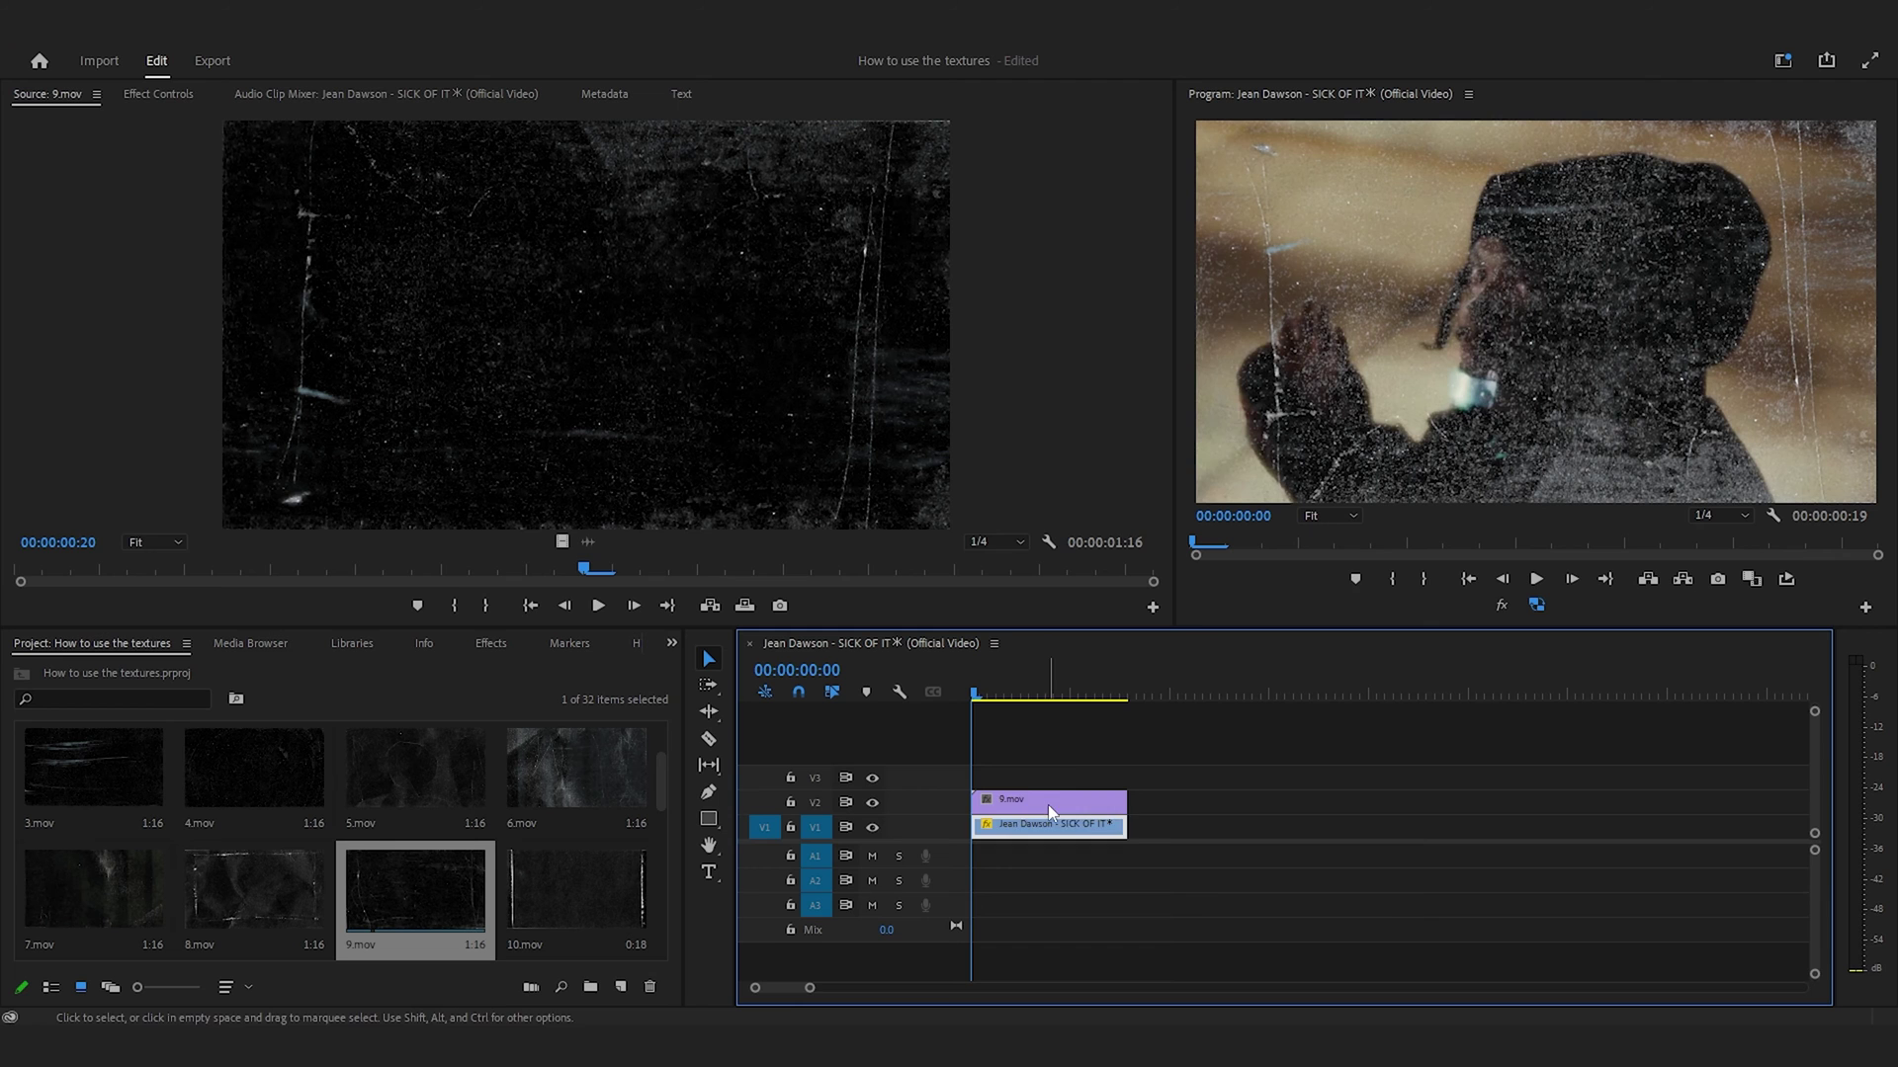
# Step: Set the blend mode of the 9.mov clip on V2 to Screen
pyautogui.click(1047, 805)
pyautogui.click(163, 93)
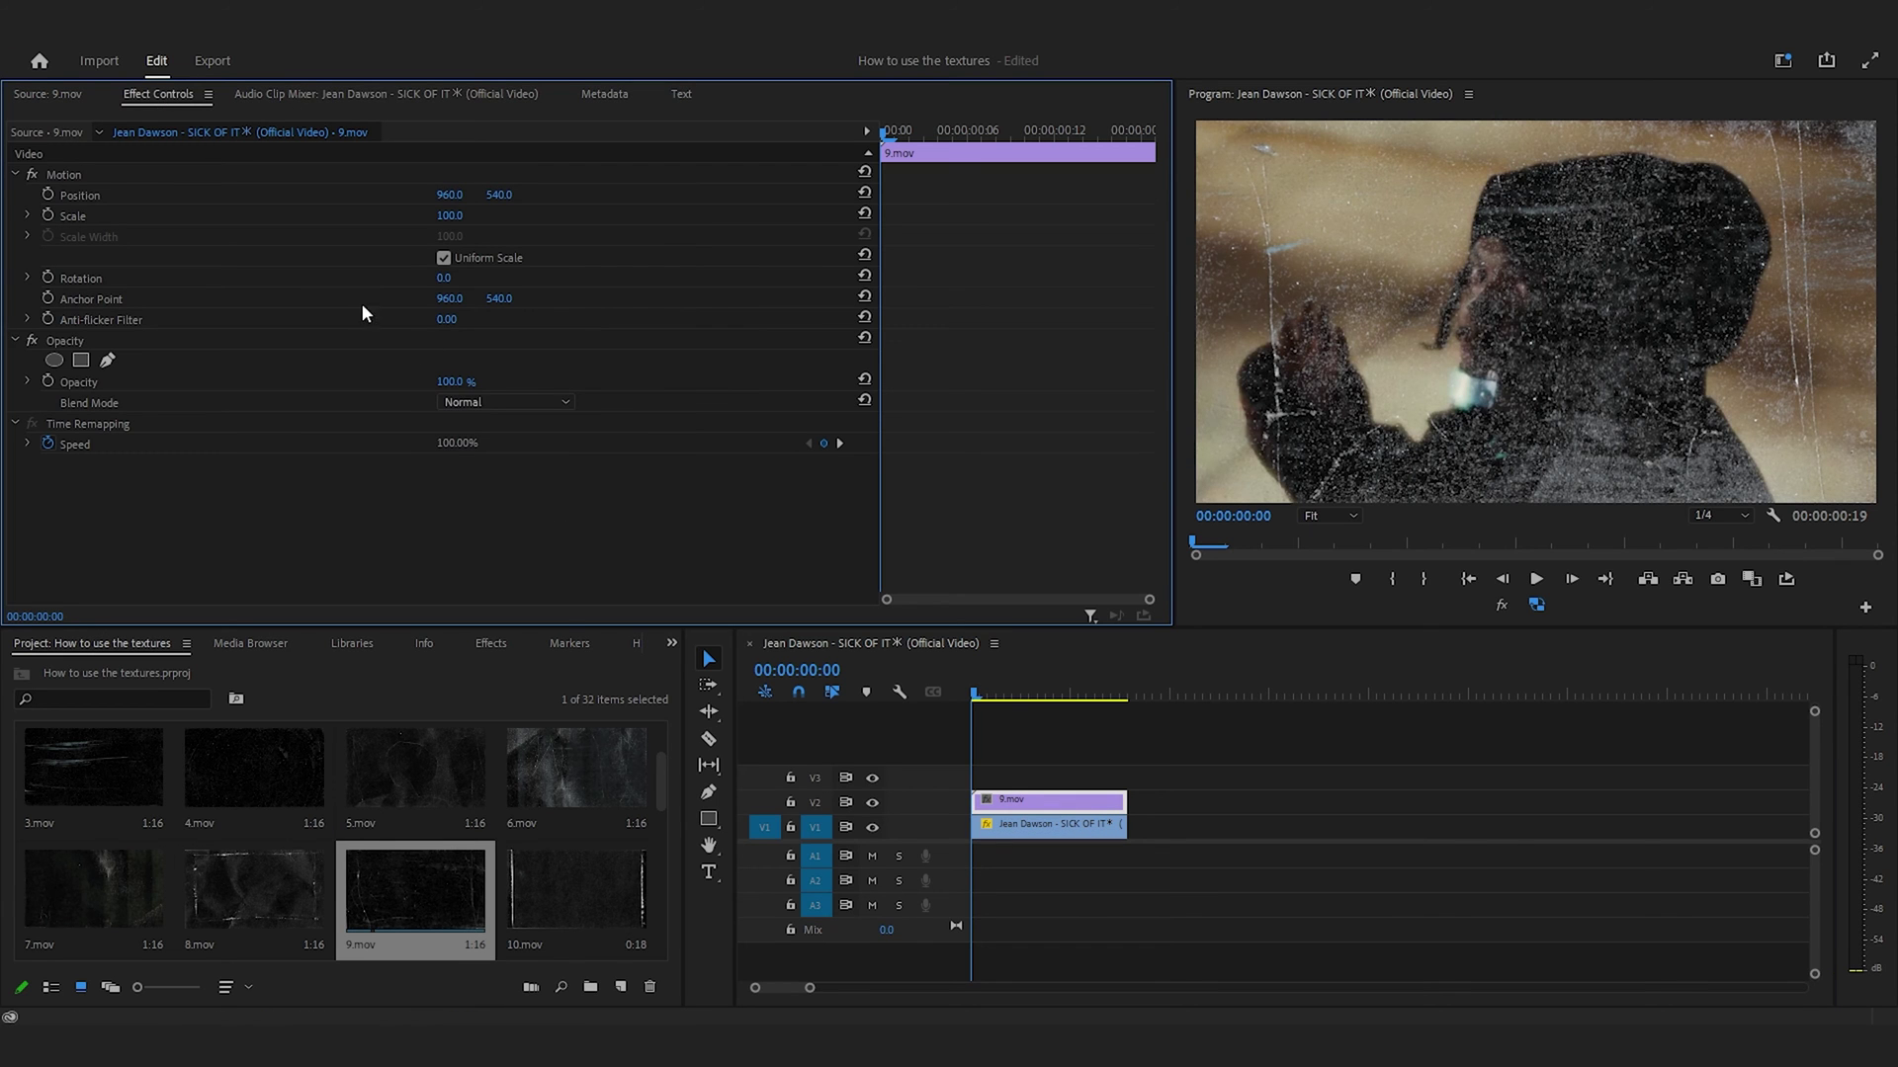
pyautogui.click(479, 403)
pyautogui.click(504, 603)
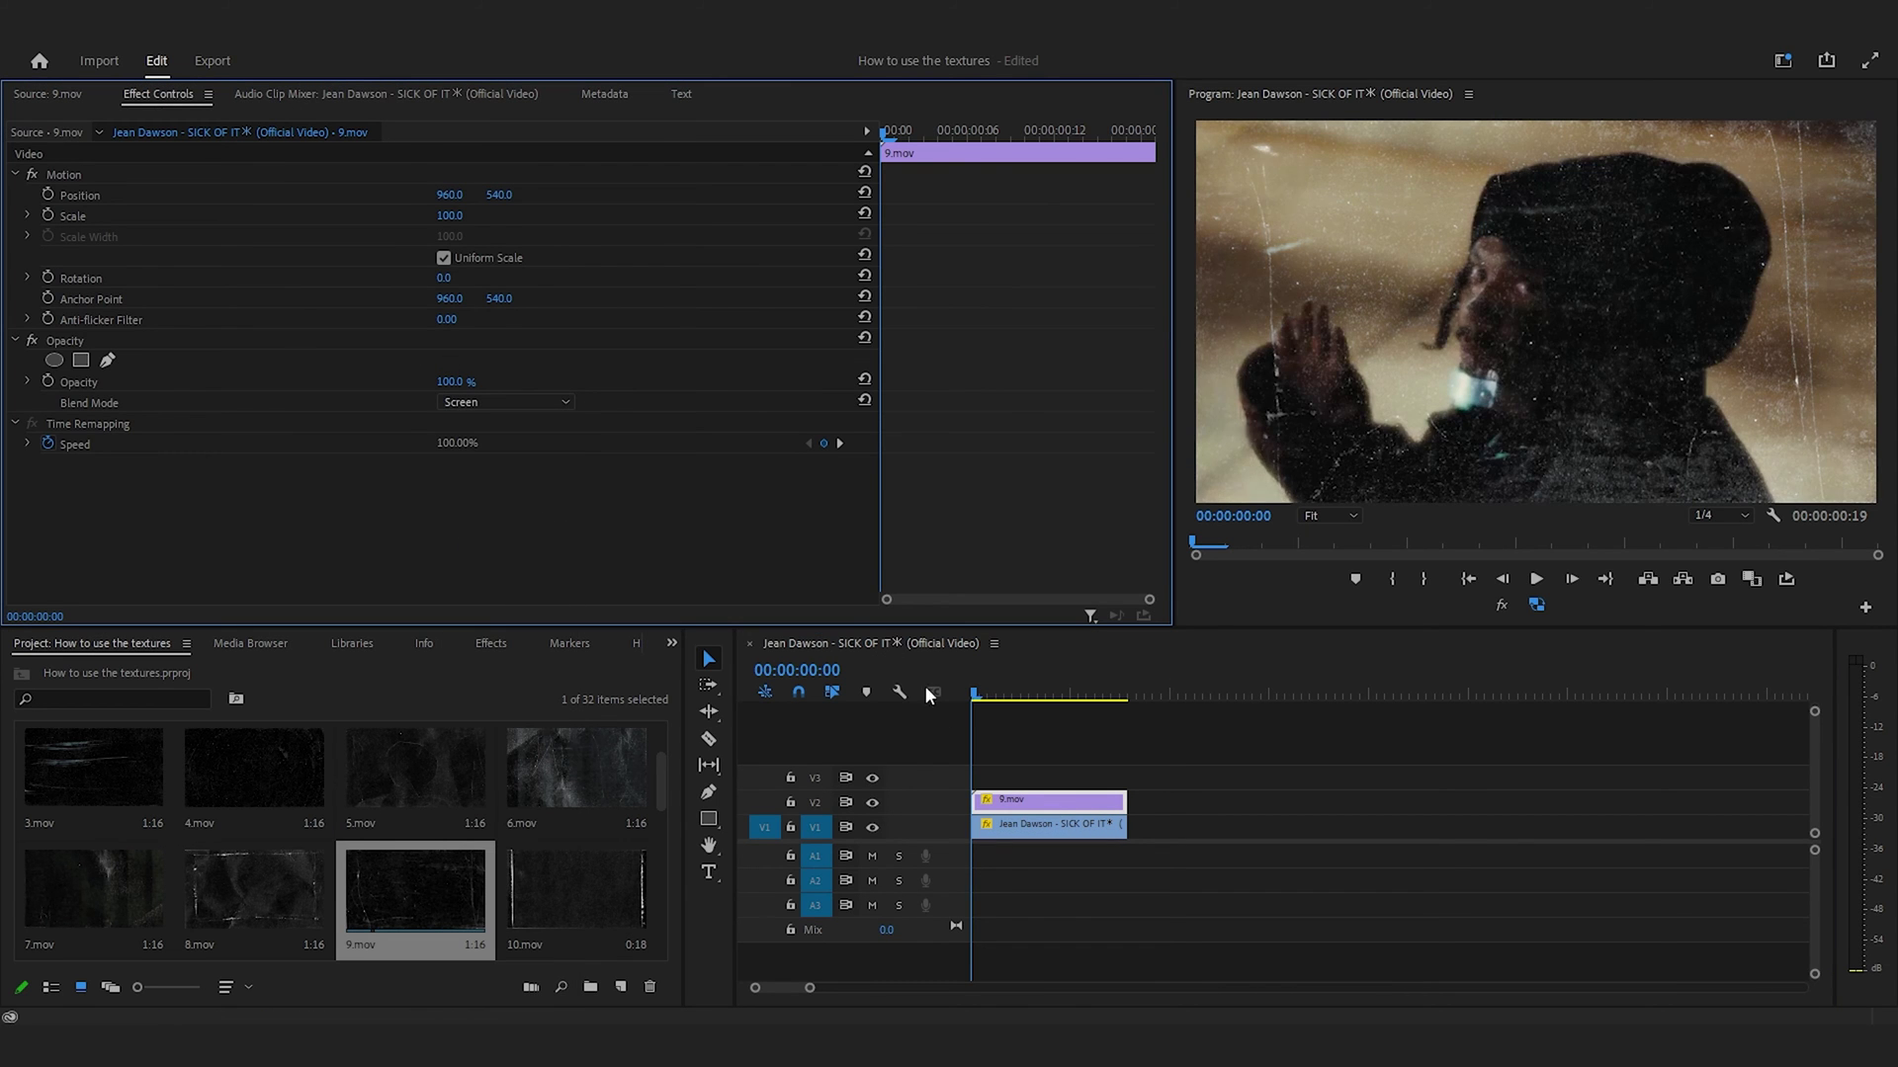
# Step: Play the sequence twice to review the 9.mov texture over the footage, and return the playhead to the start
pyautogui.press('space')
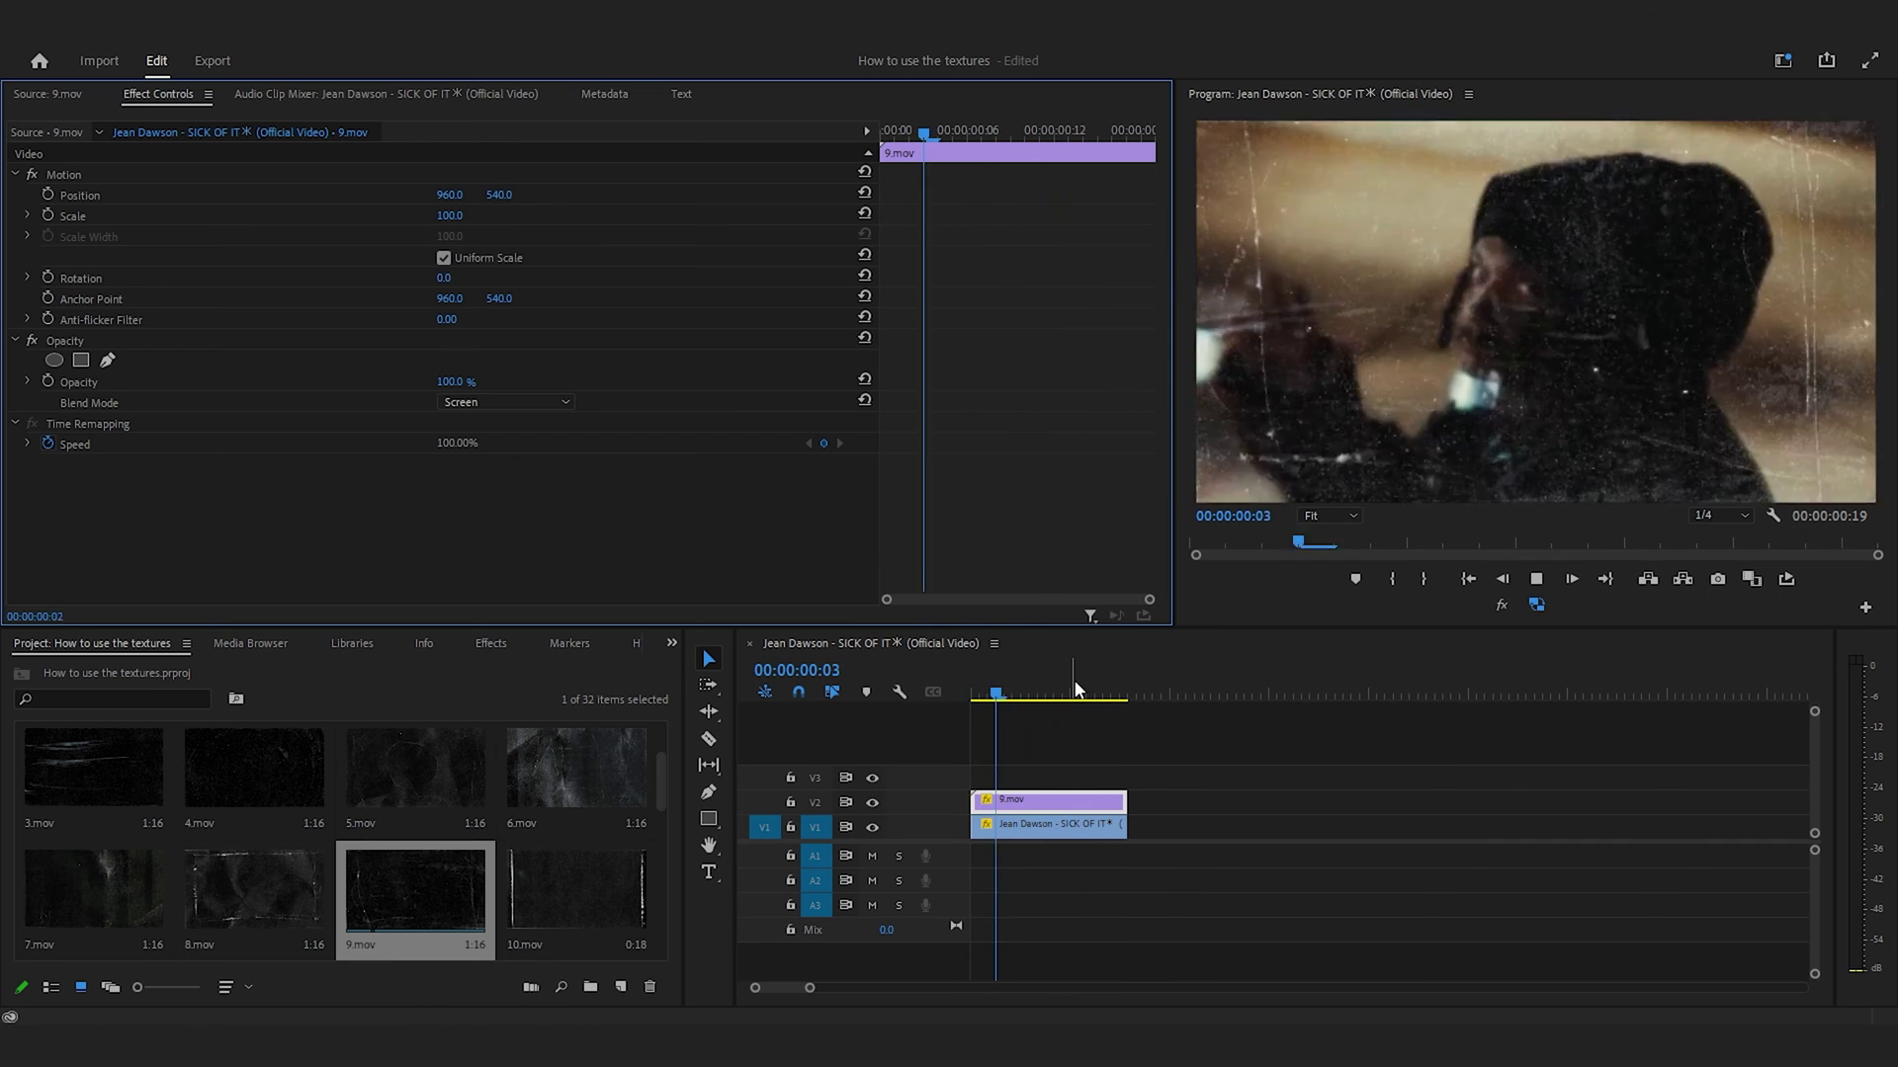
pyautogui.moveTo(1074, 682); pyautogui.dragTo(970, 682)
pyautogui.press('space')
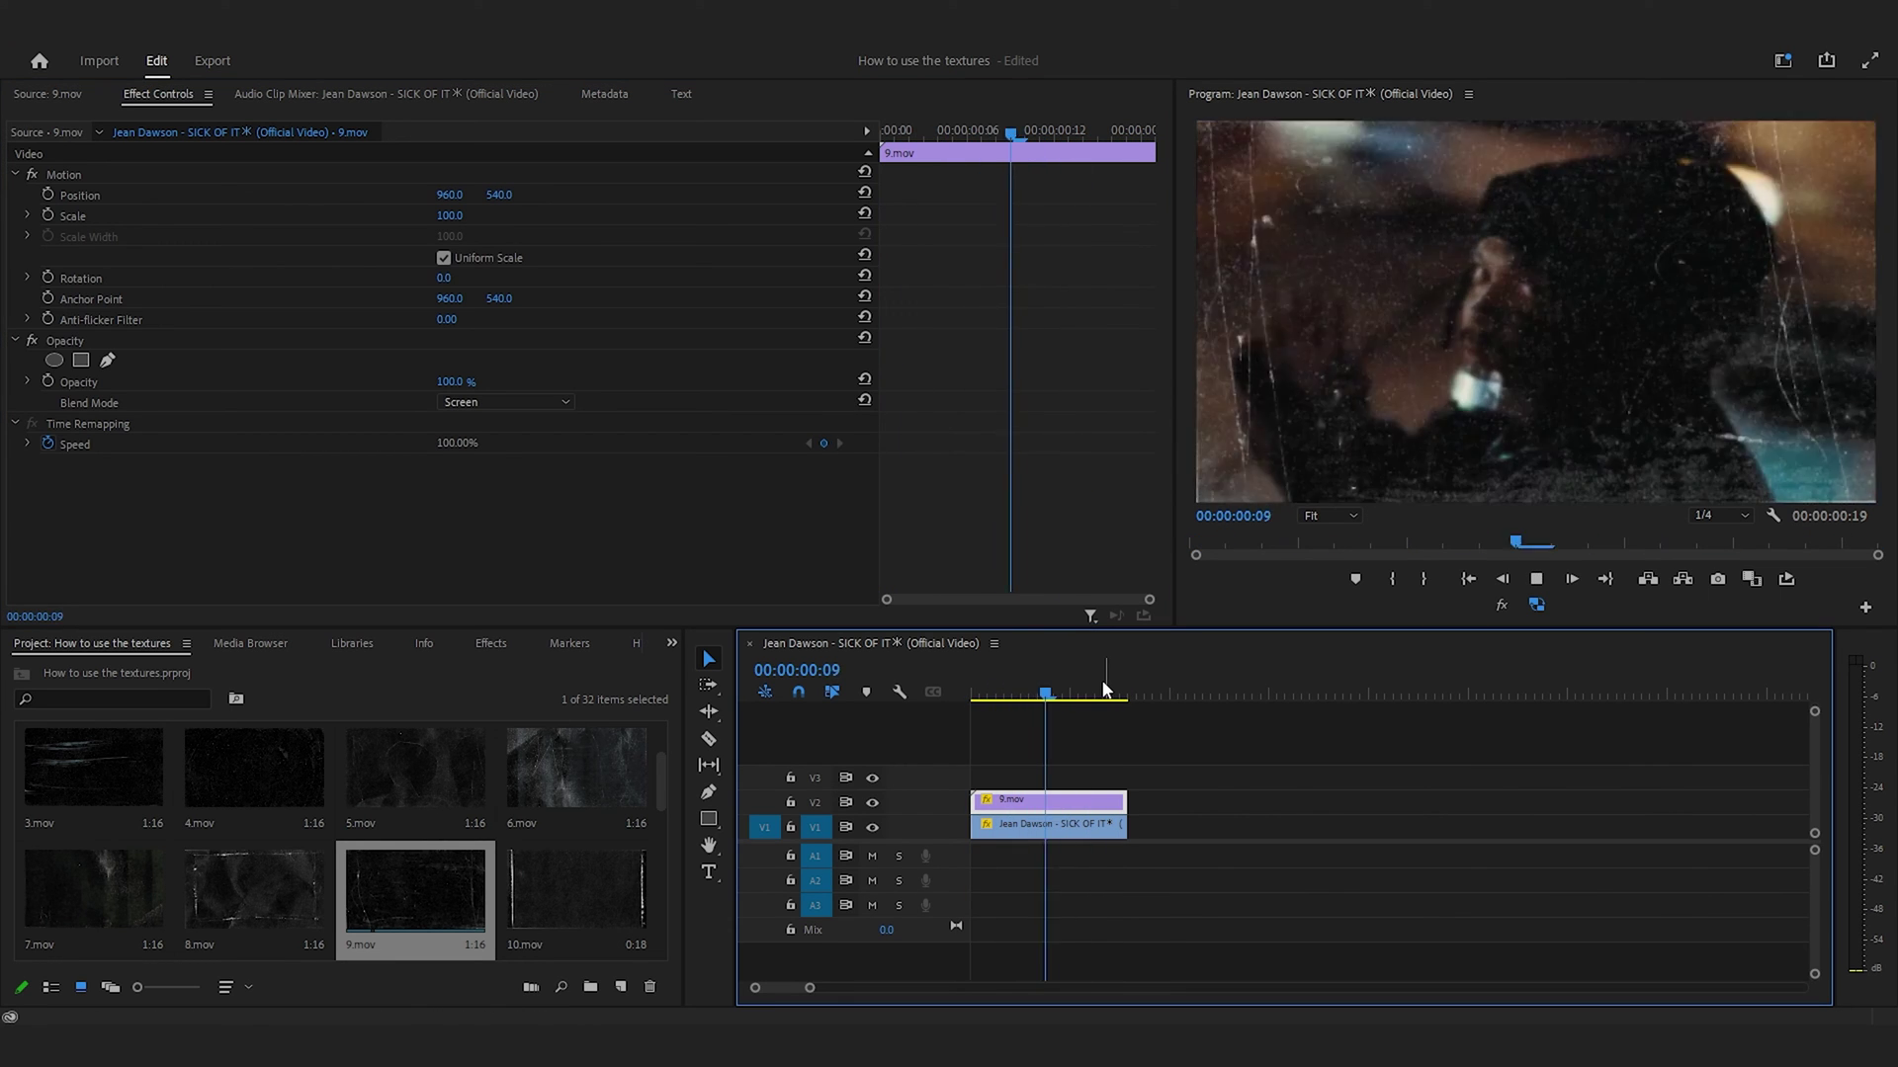
pyautogui.press('space')
pyautogui.moveTo(1100, 689); pyautogui.dragTo(919, 690)
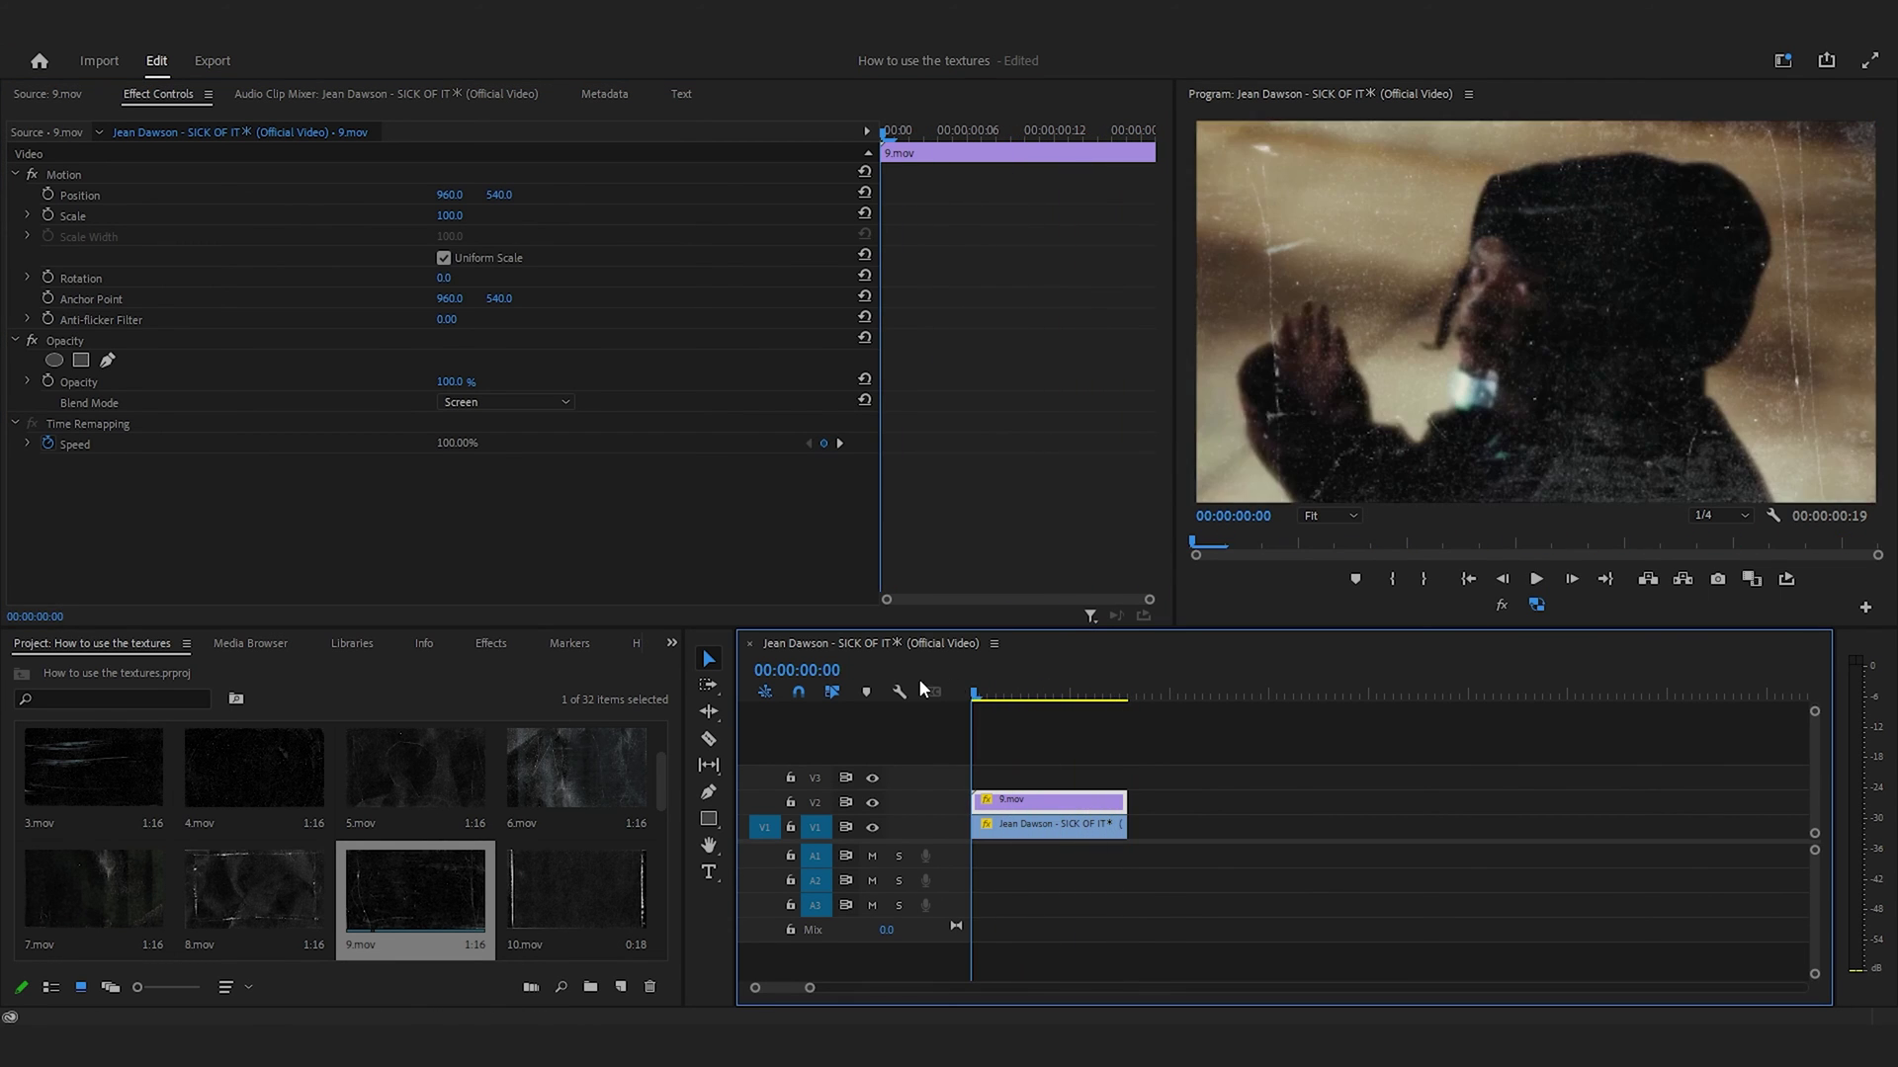
# Step: Apply the S_FreezeFrame effect to the V1 footage under the 9.mov texture and set Freeze Frames to 2
pyautogui.click(1028, 822)
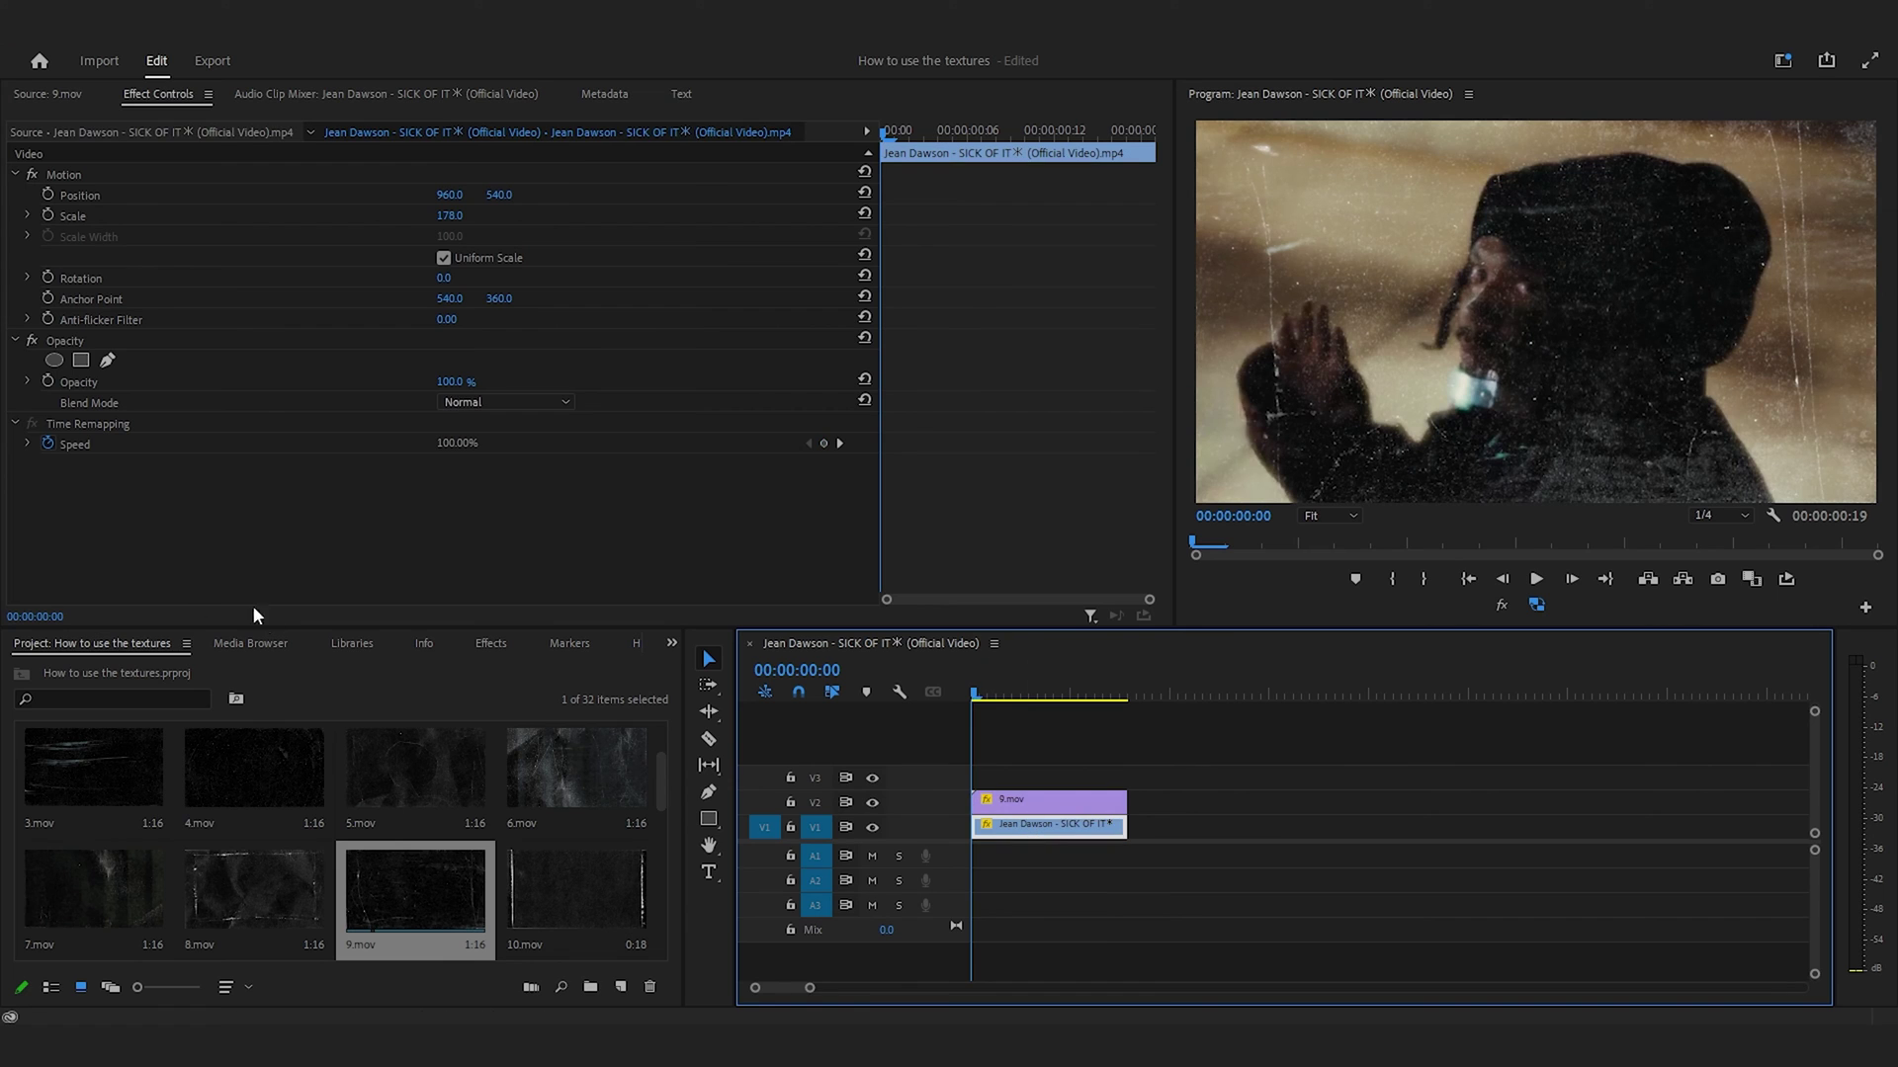
pyautogui.click(478, 645)
pyautogui.moveTo(103, 812); pyautogui.dragTo(902, 813)
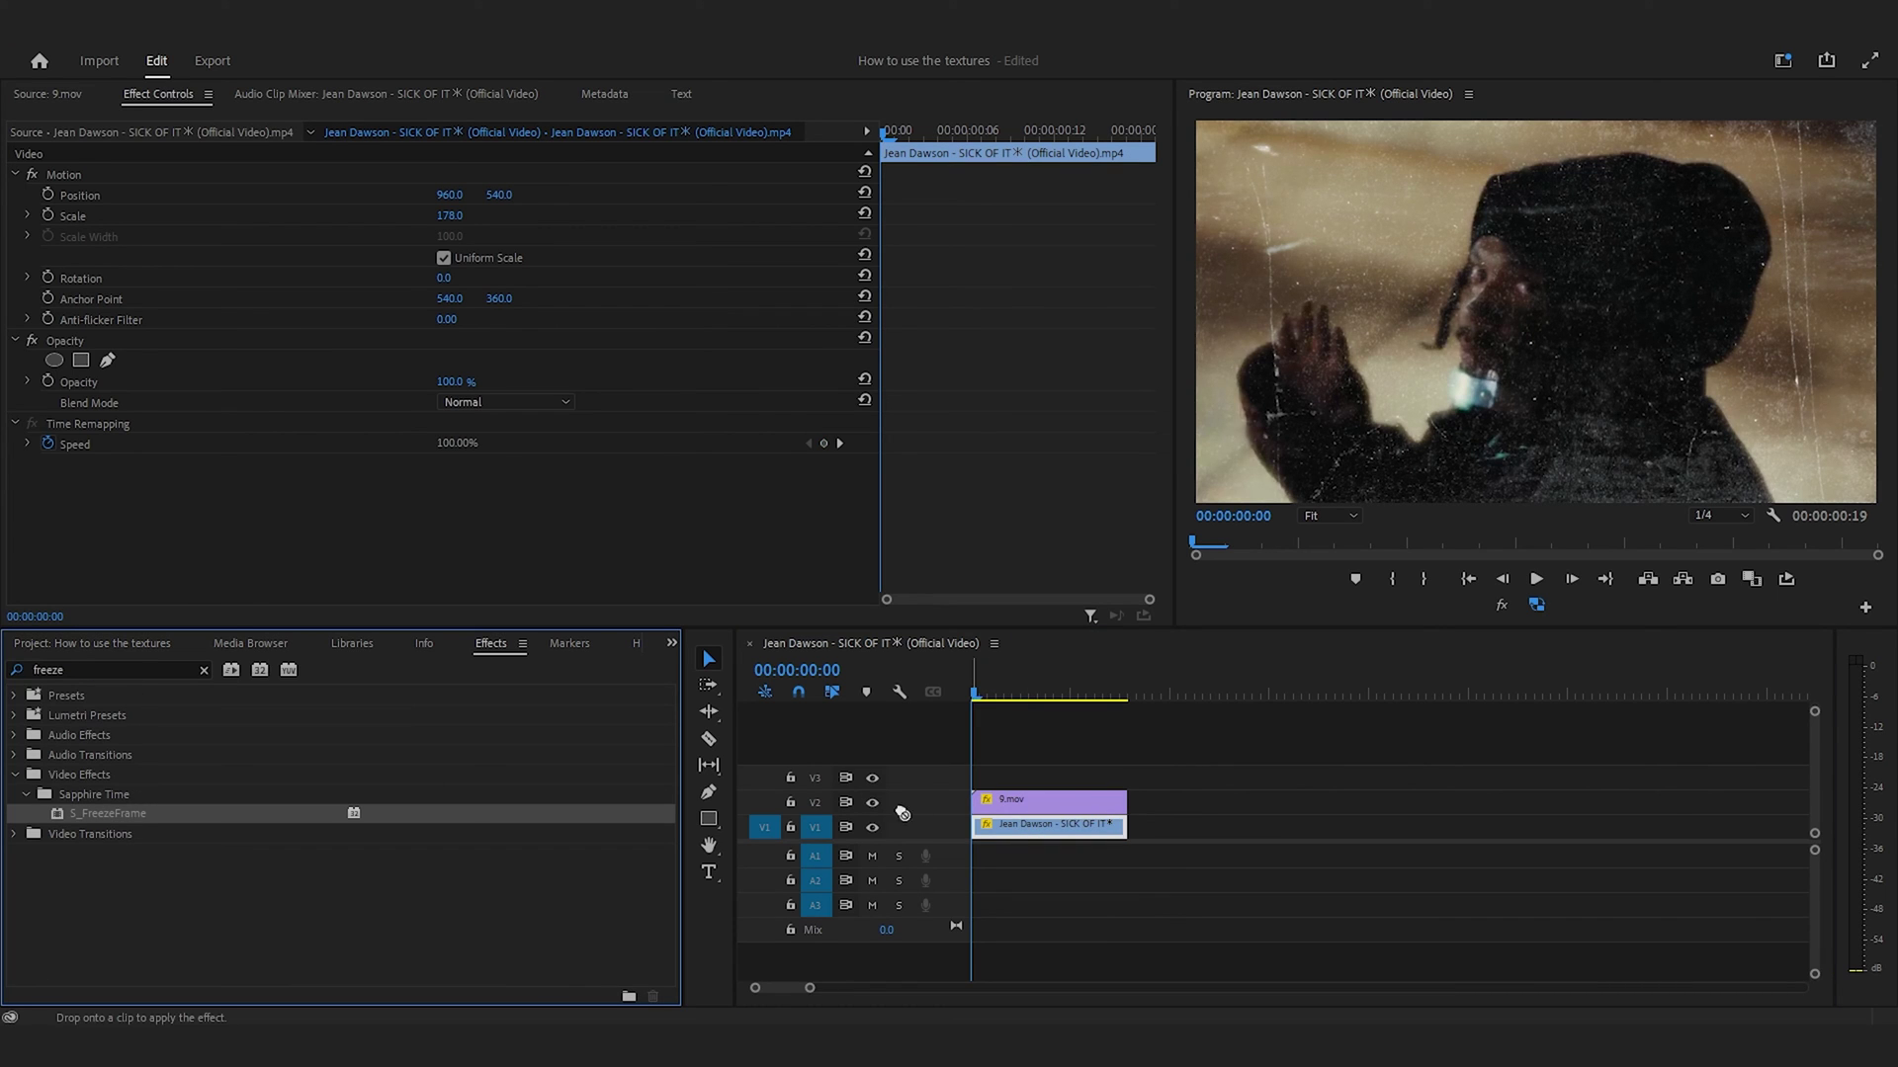
pyautogui.moveTo(356, 536); pyautogui.dragTo(234, 510)
pyautogui.scroll(-2, 304, 519)
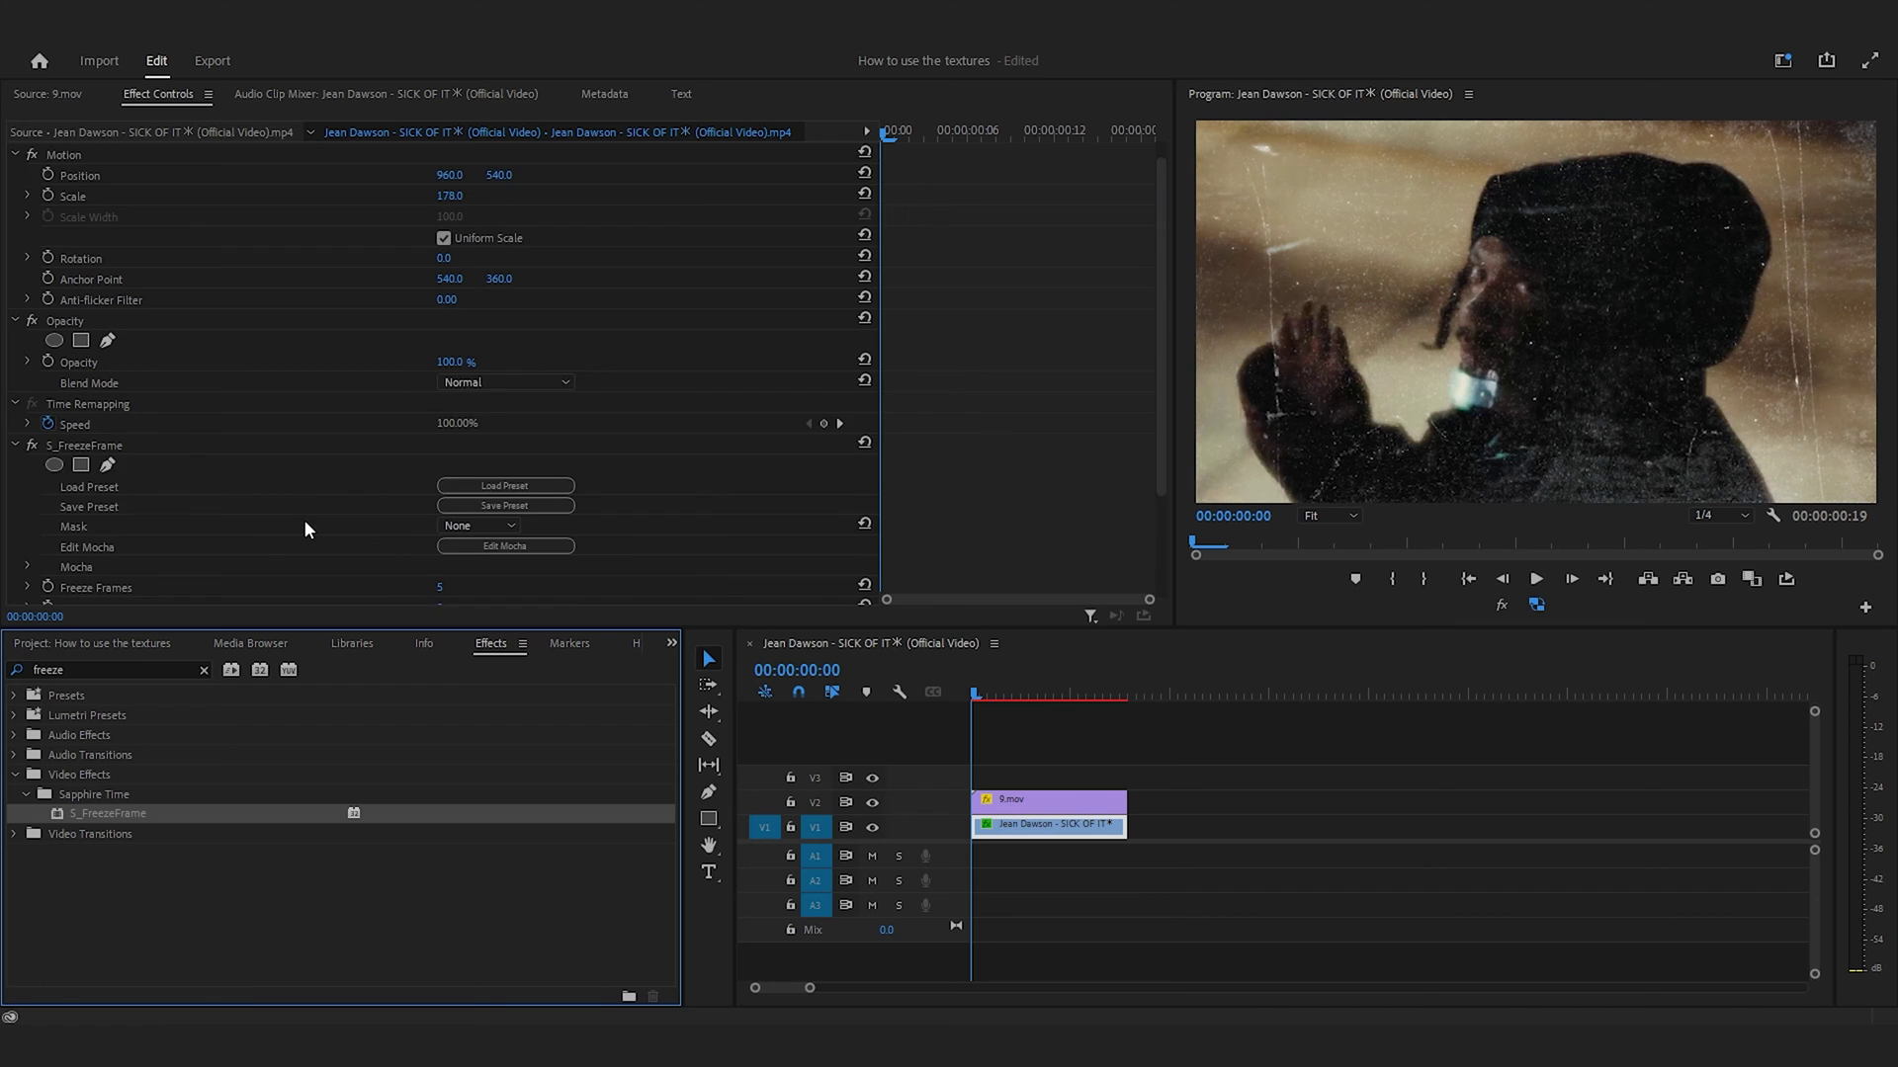
pyautogui.click(442, 529)
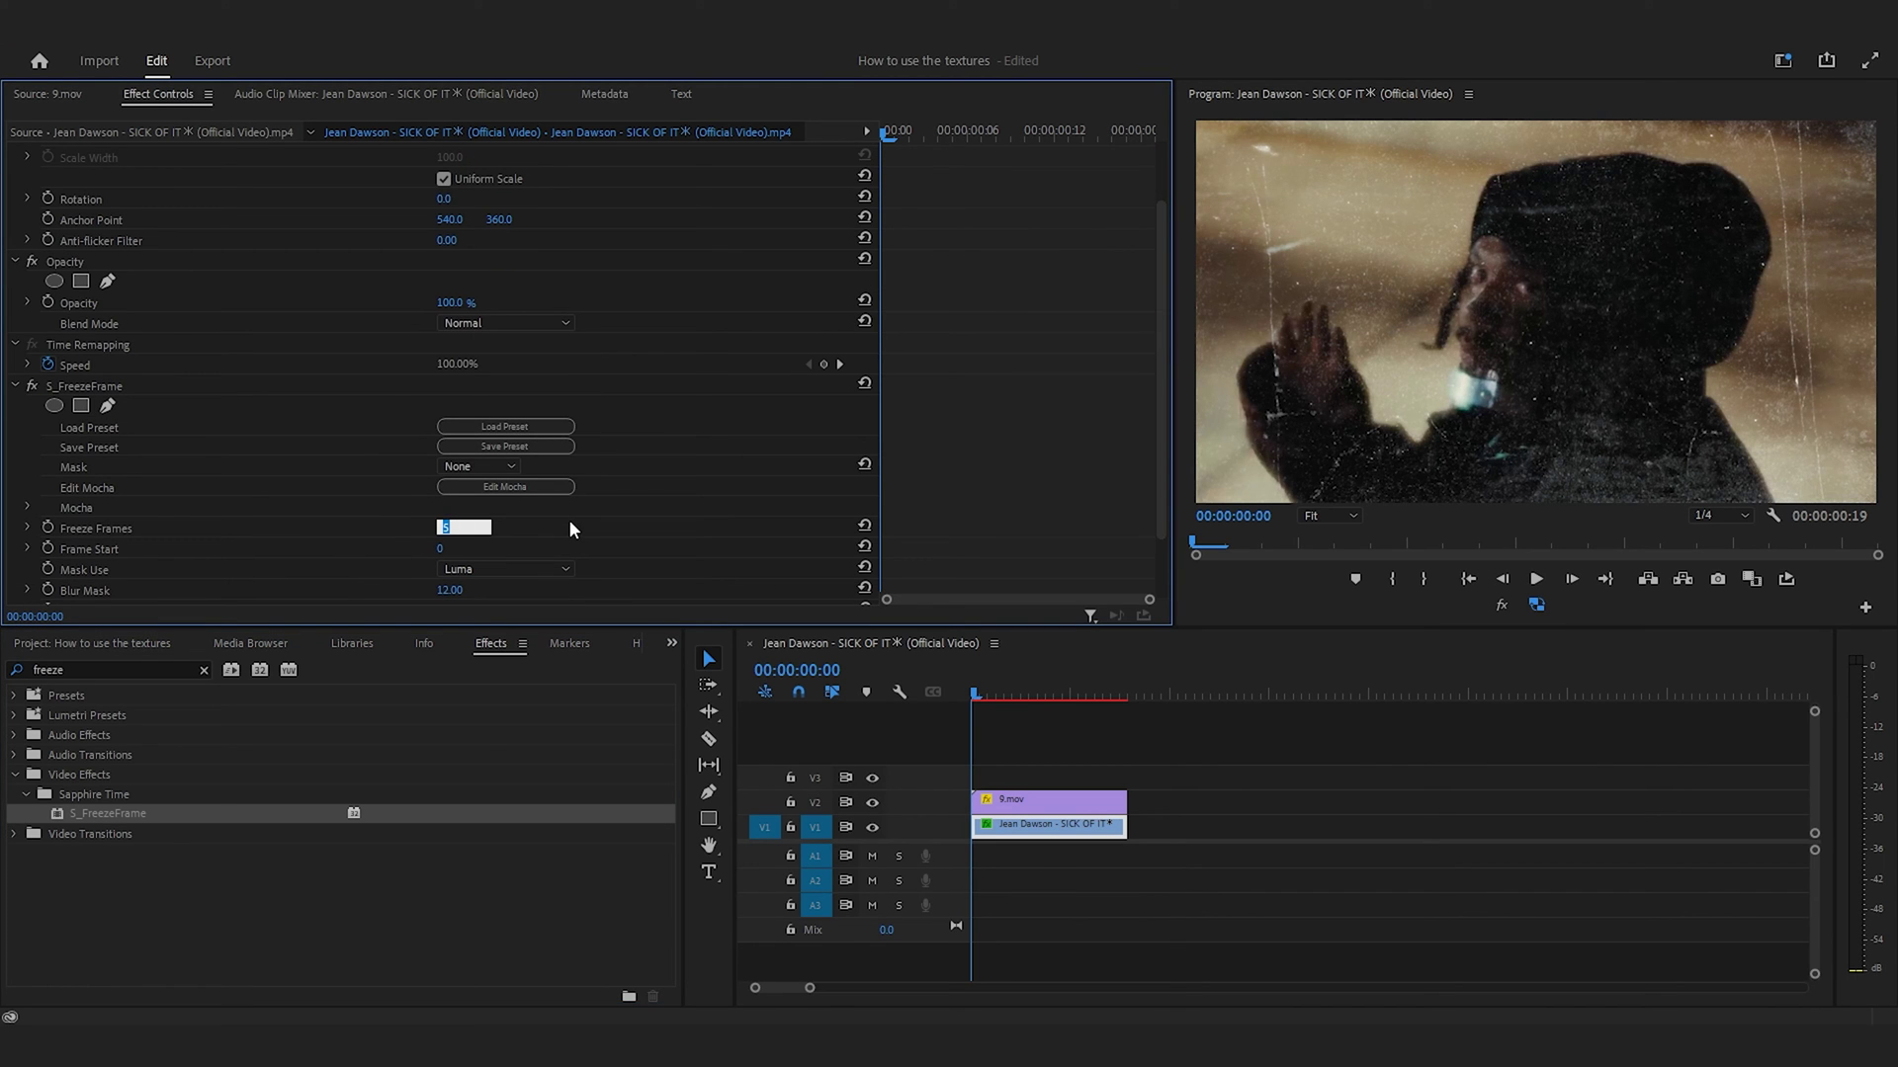
pyautogui.write('2')
pyautogui.press('Return')
# Step: Play the sequence twice from the start to review the freeze-frame motion under the 9.mov texture
pyautogui.press('space')
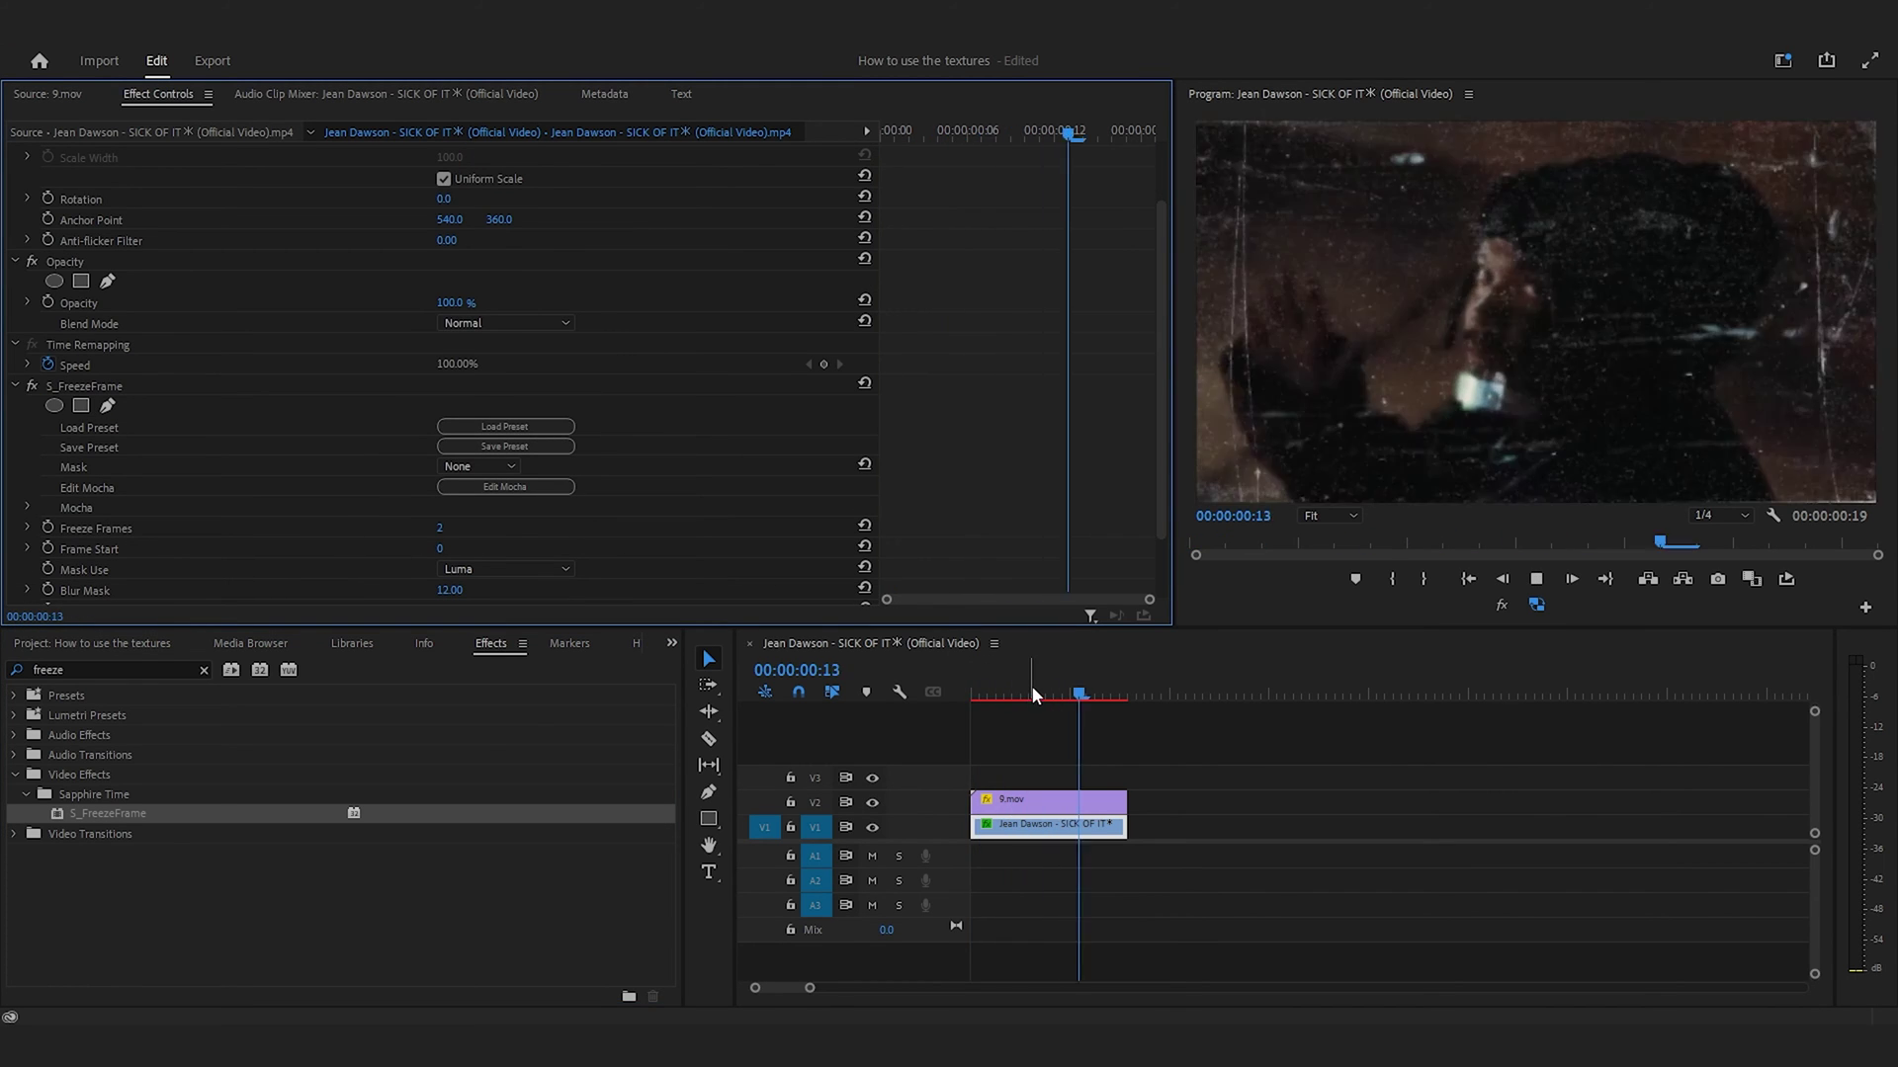
pyautogui.moveTo(1051, 684); pyautogui.dragTo(902, 699)
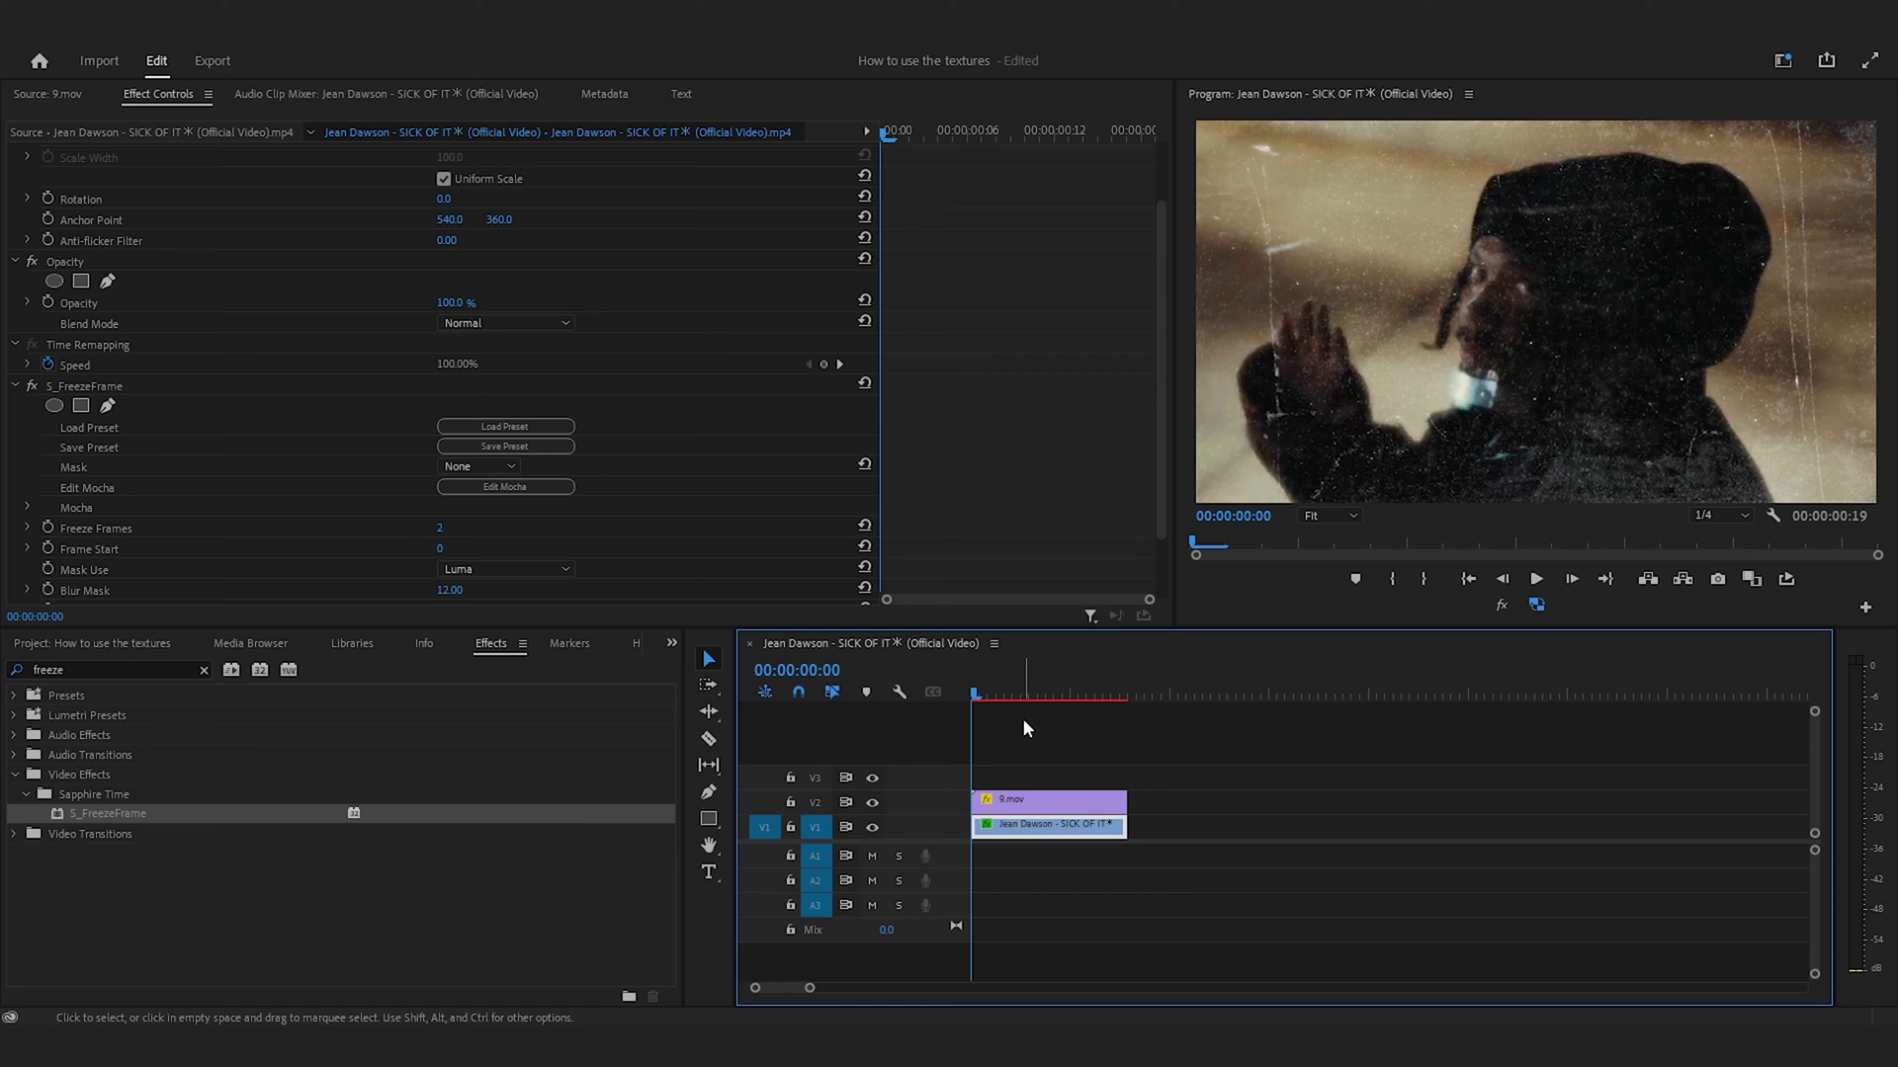
pyautogui.press('space')
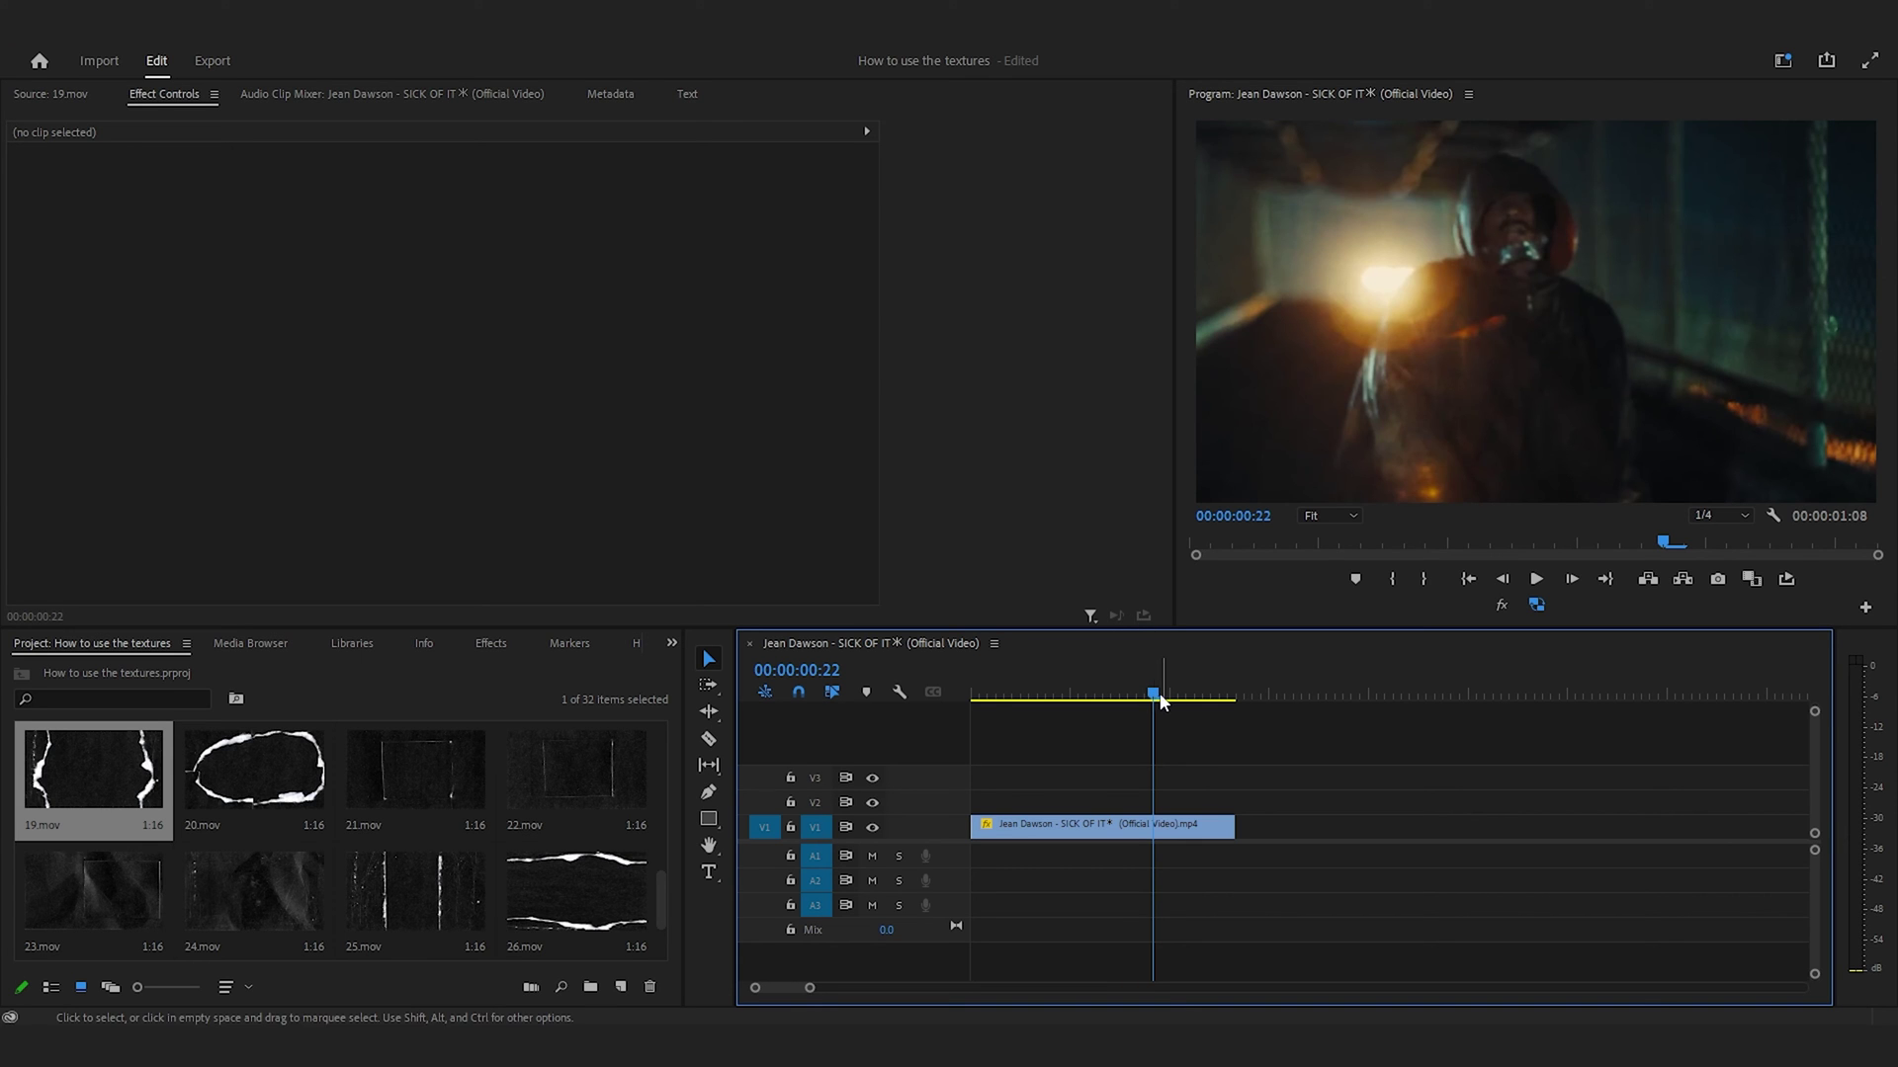
# Step: Preview the 19.mov texture and place it on V2 above the footage at the start of the sequence
pyautogui.moveTo(1154, 695); pyautogui.dragTo(951, 700)
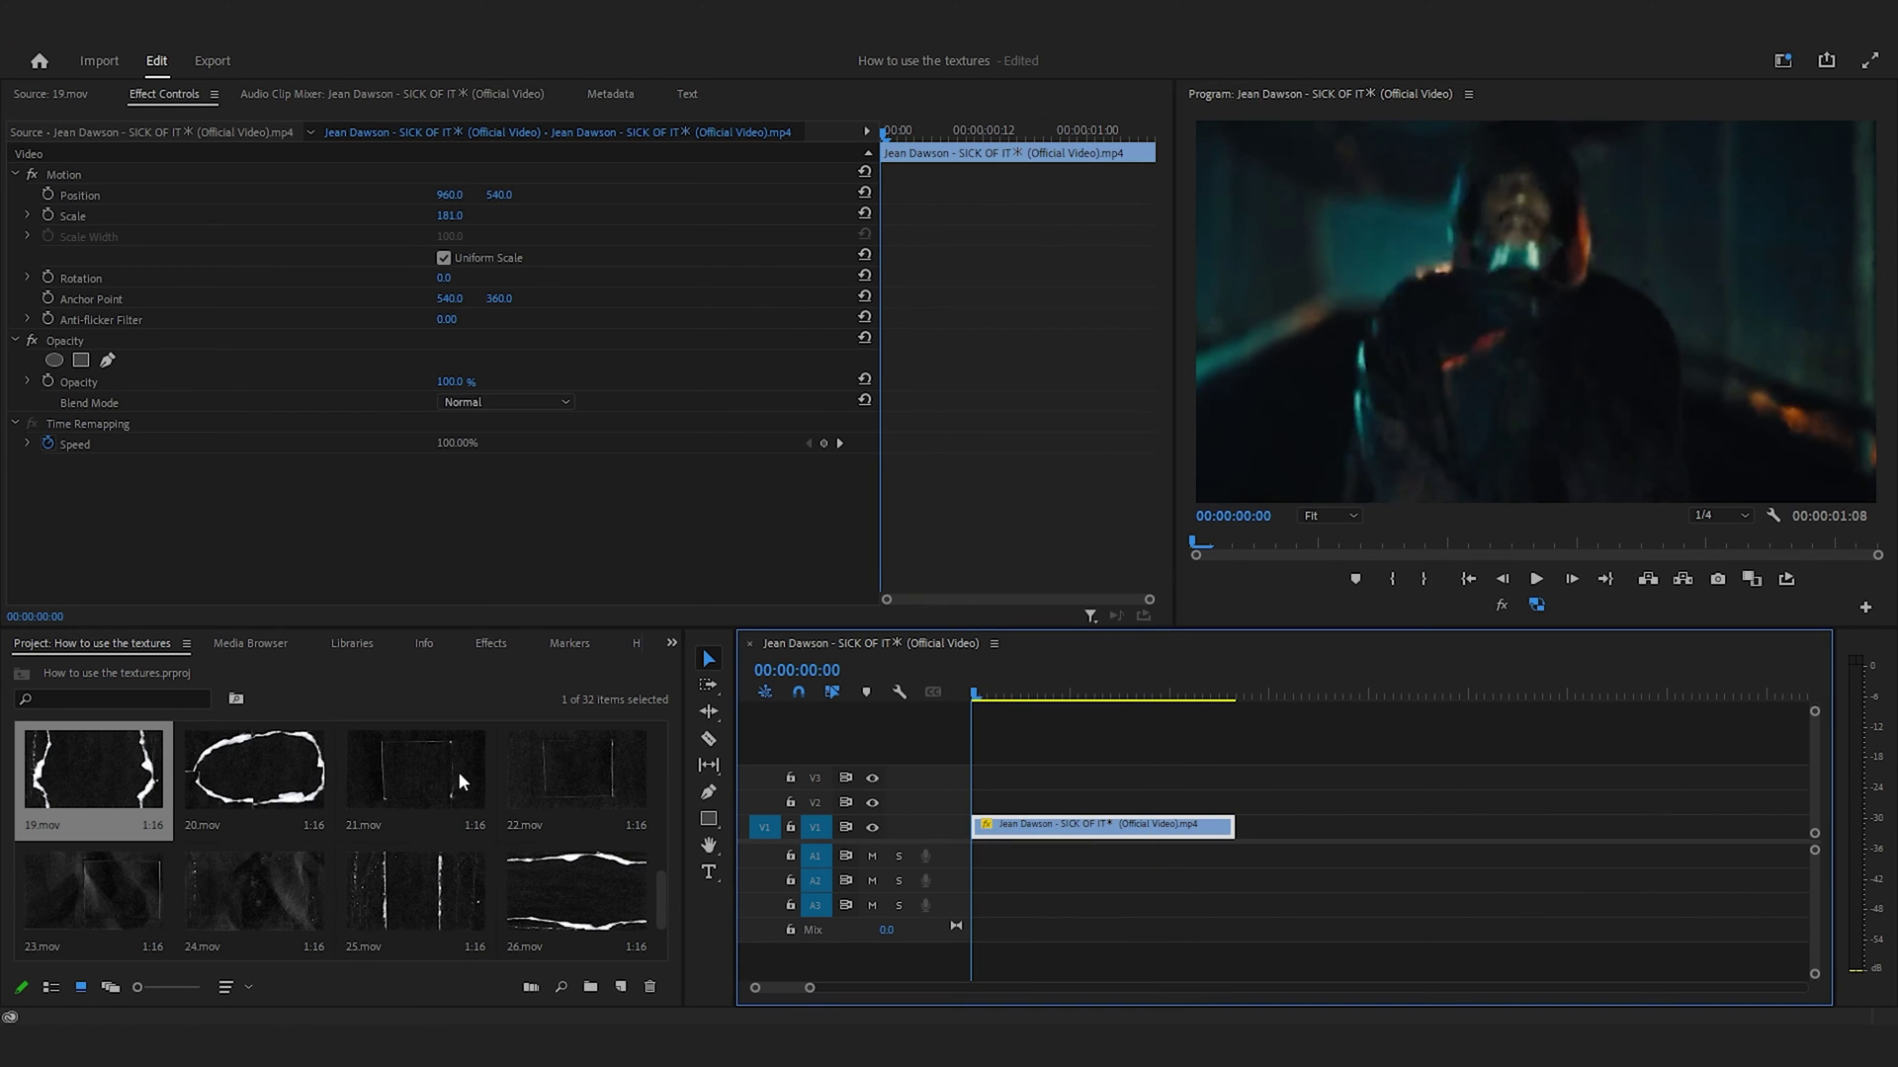
pyautogui.doubleClick(47, 781)
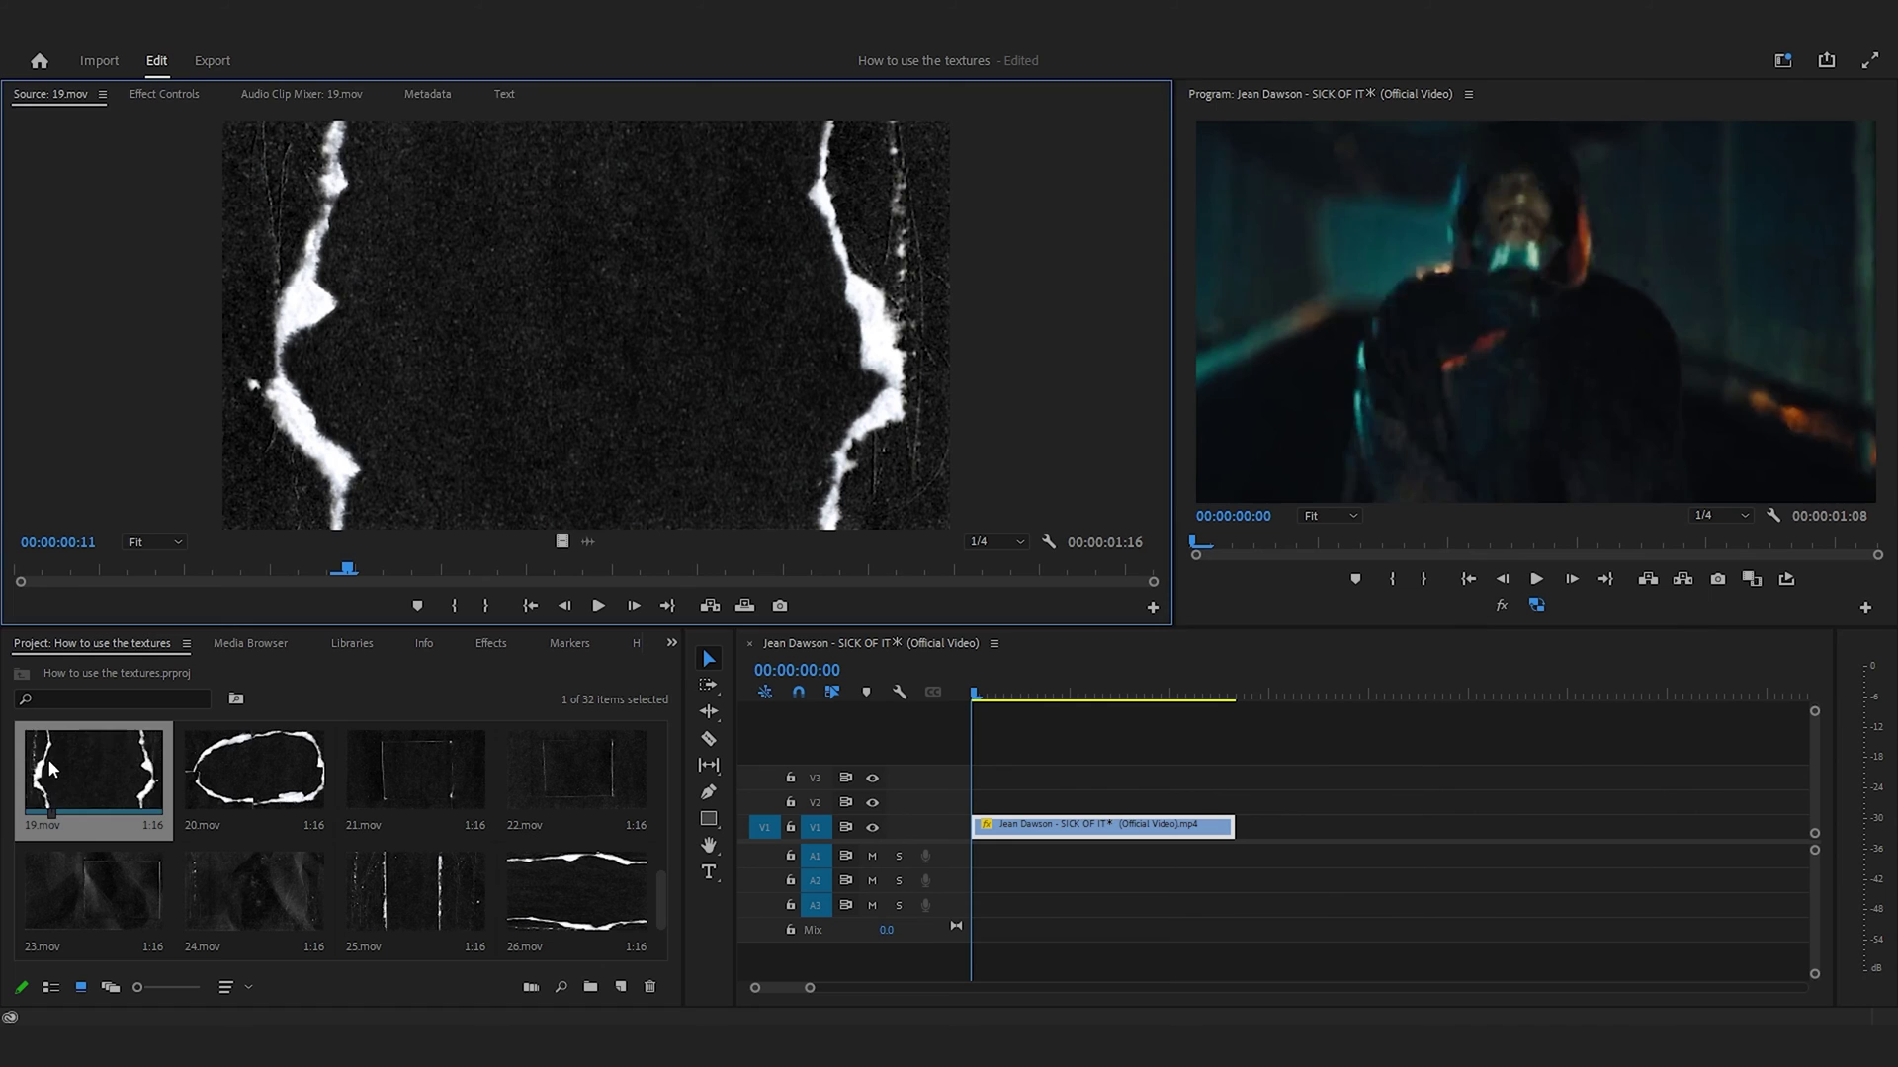
pyautogui.moveTo(49, 769); pyautogui.dragTo(951, 803)
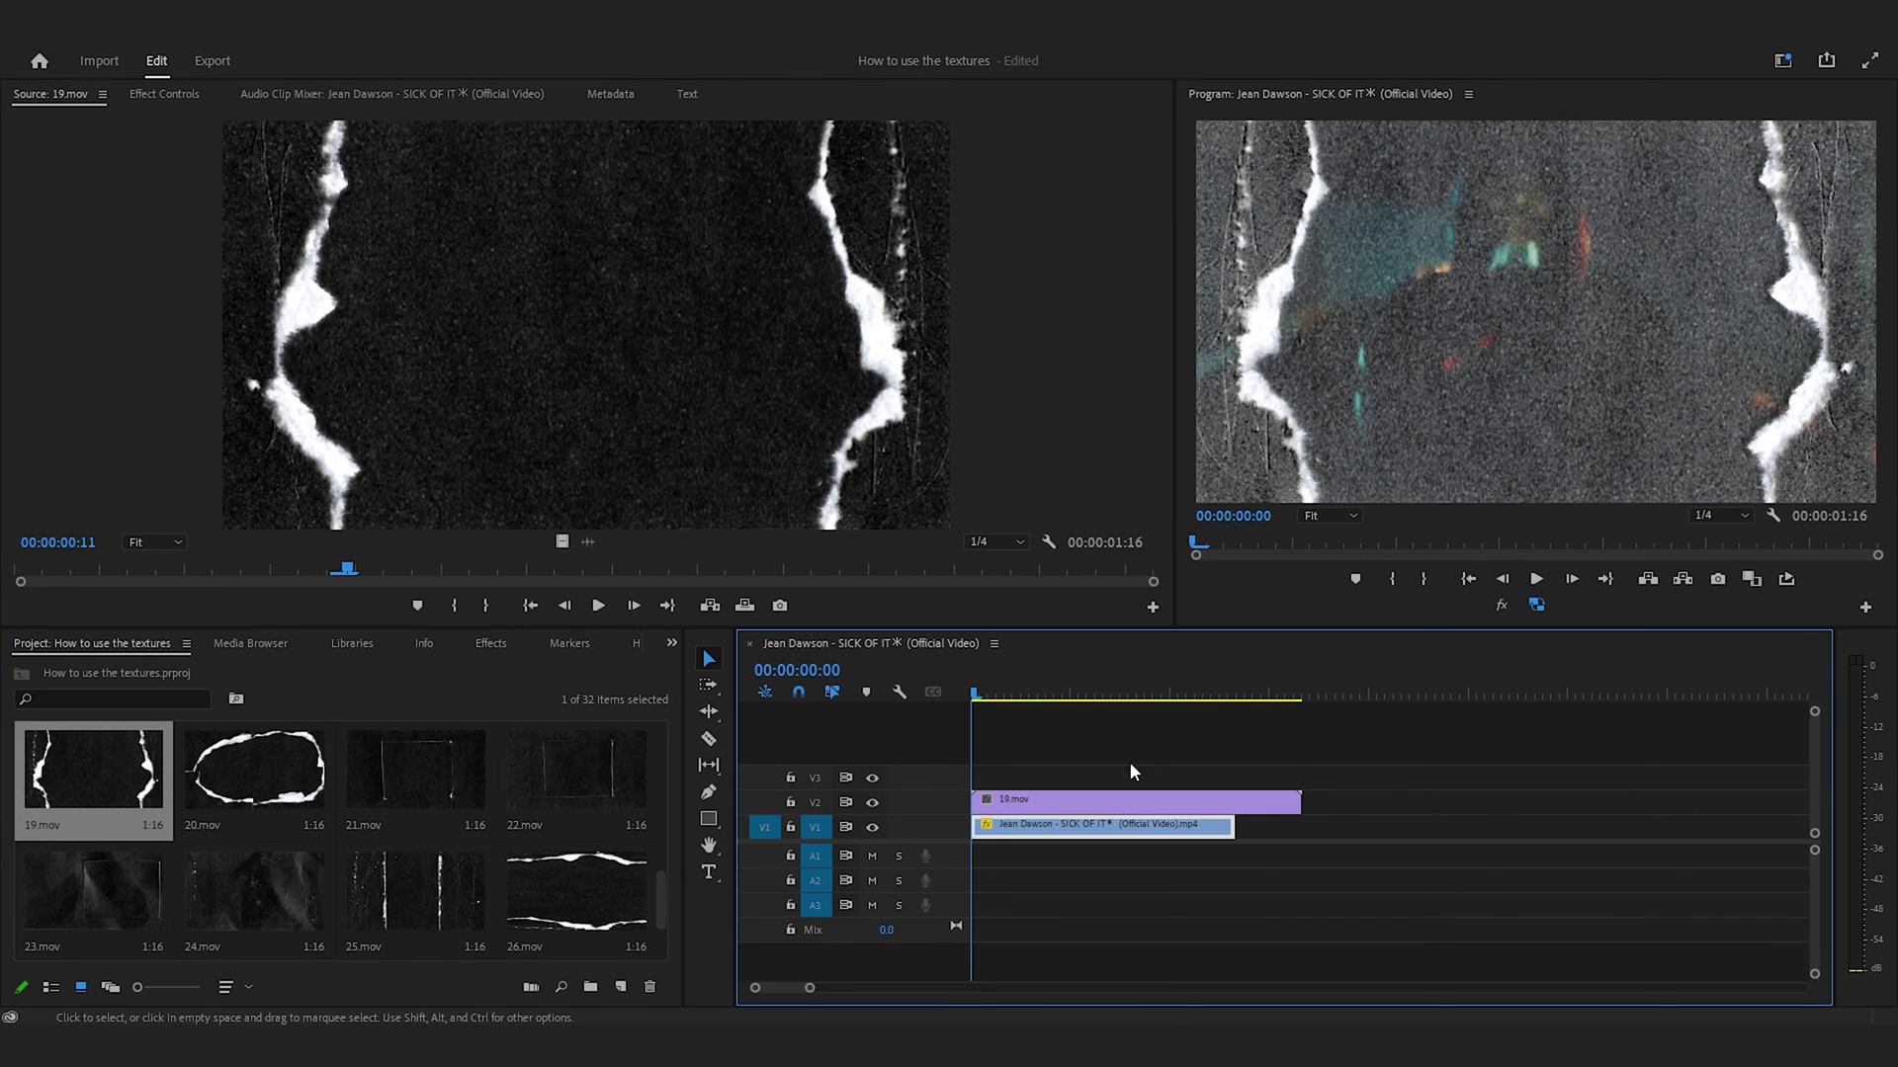
# Step: Set the blend mode of the 19.mov clip to Screen and trim it to the footage's end
pyautogui.click(1056, 803)
pyautogui.click(158, 95)
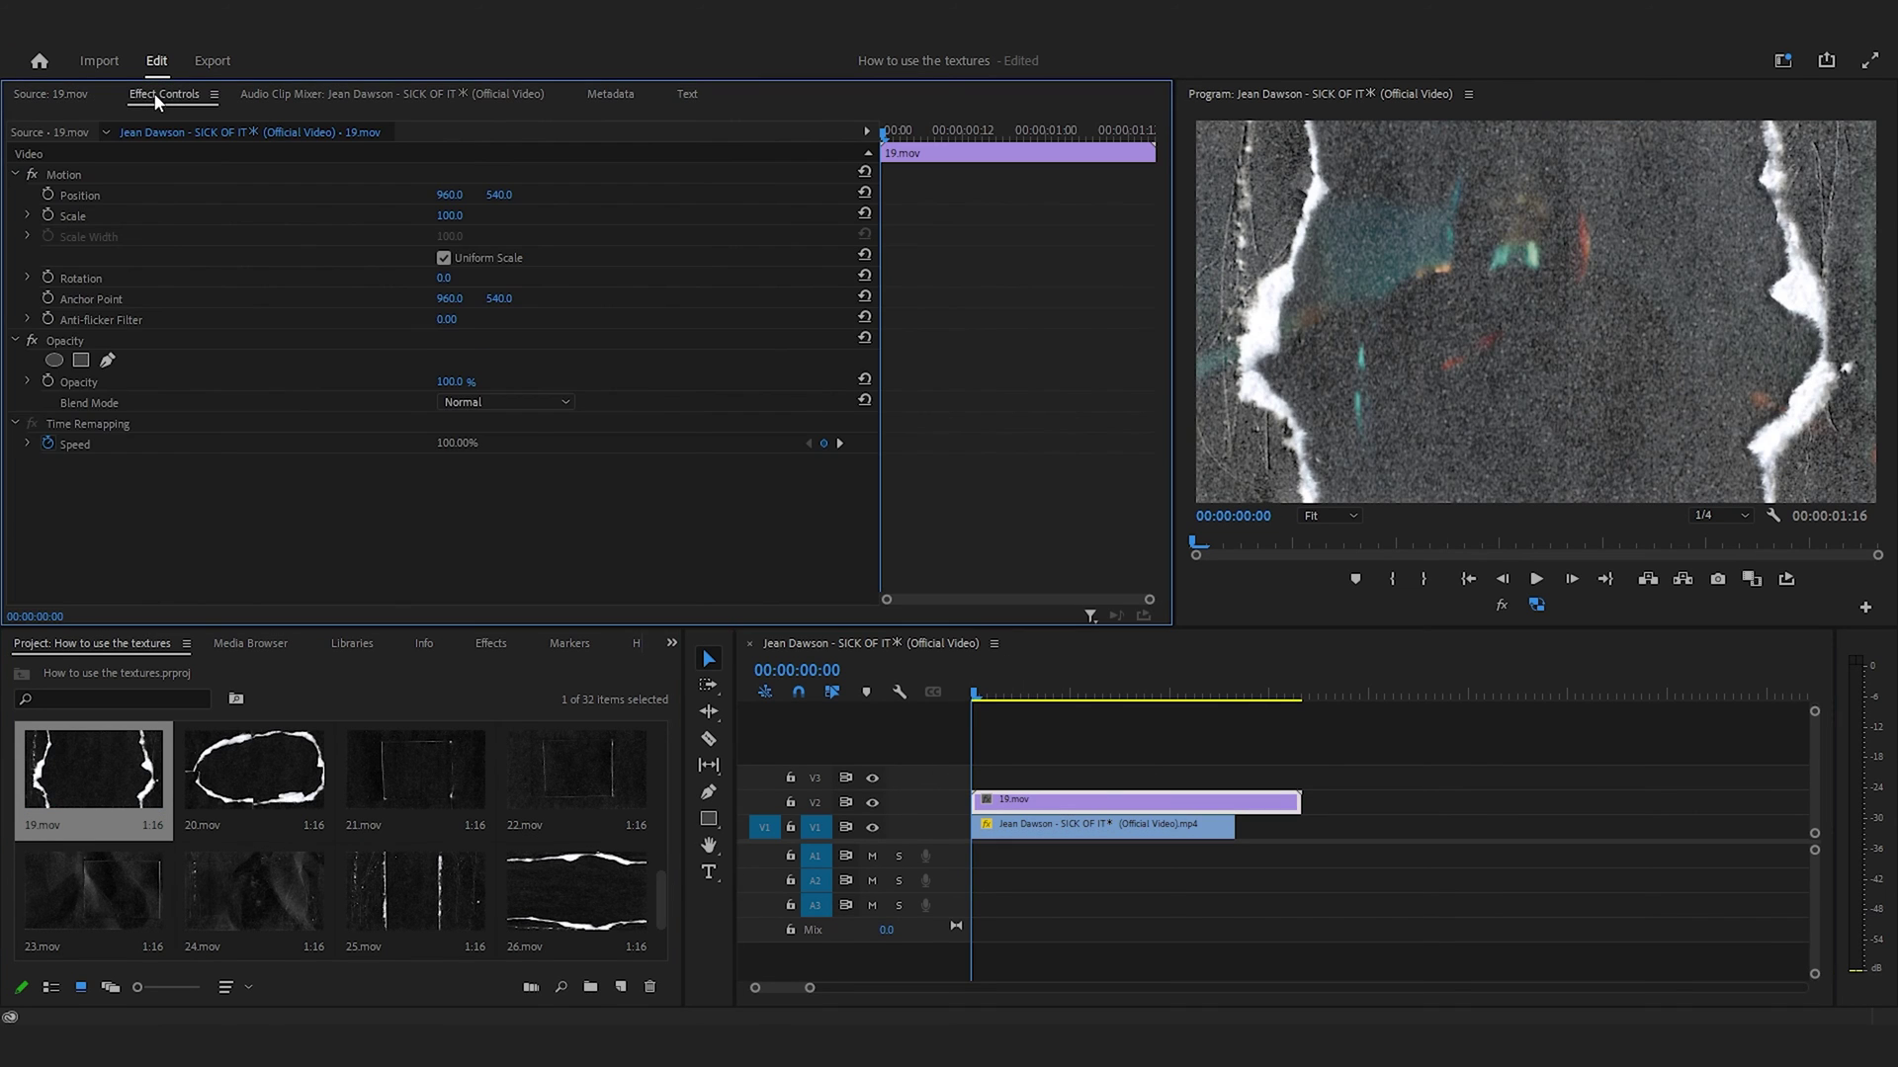
pyautogui.click(479, 401)
pyautogui.click(494, 603)
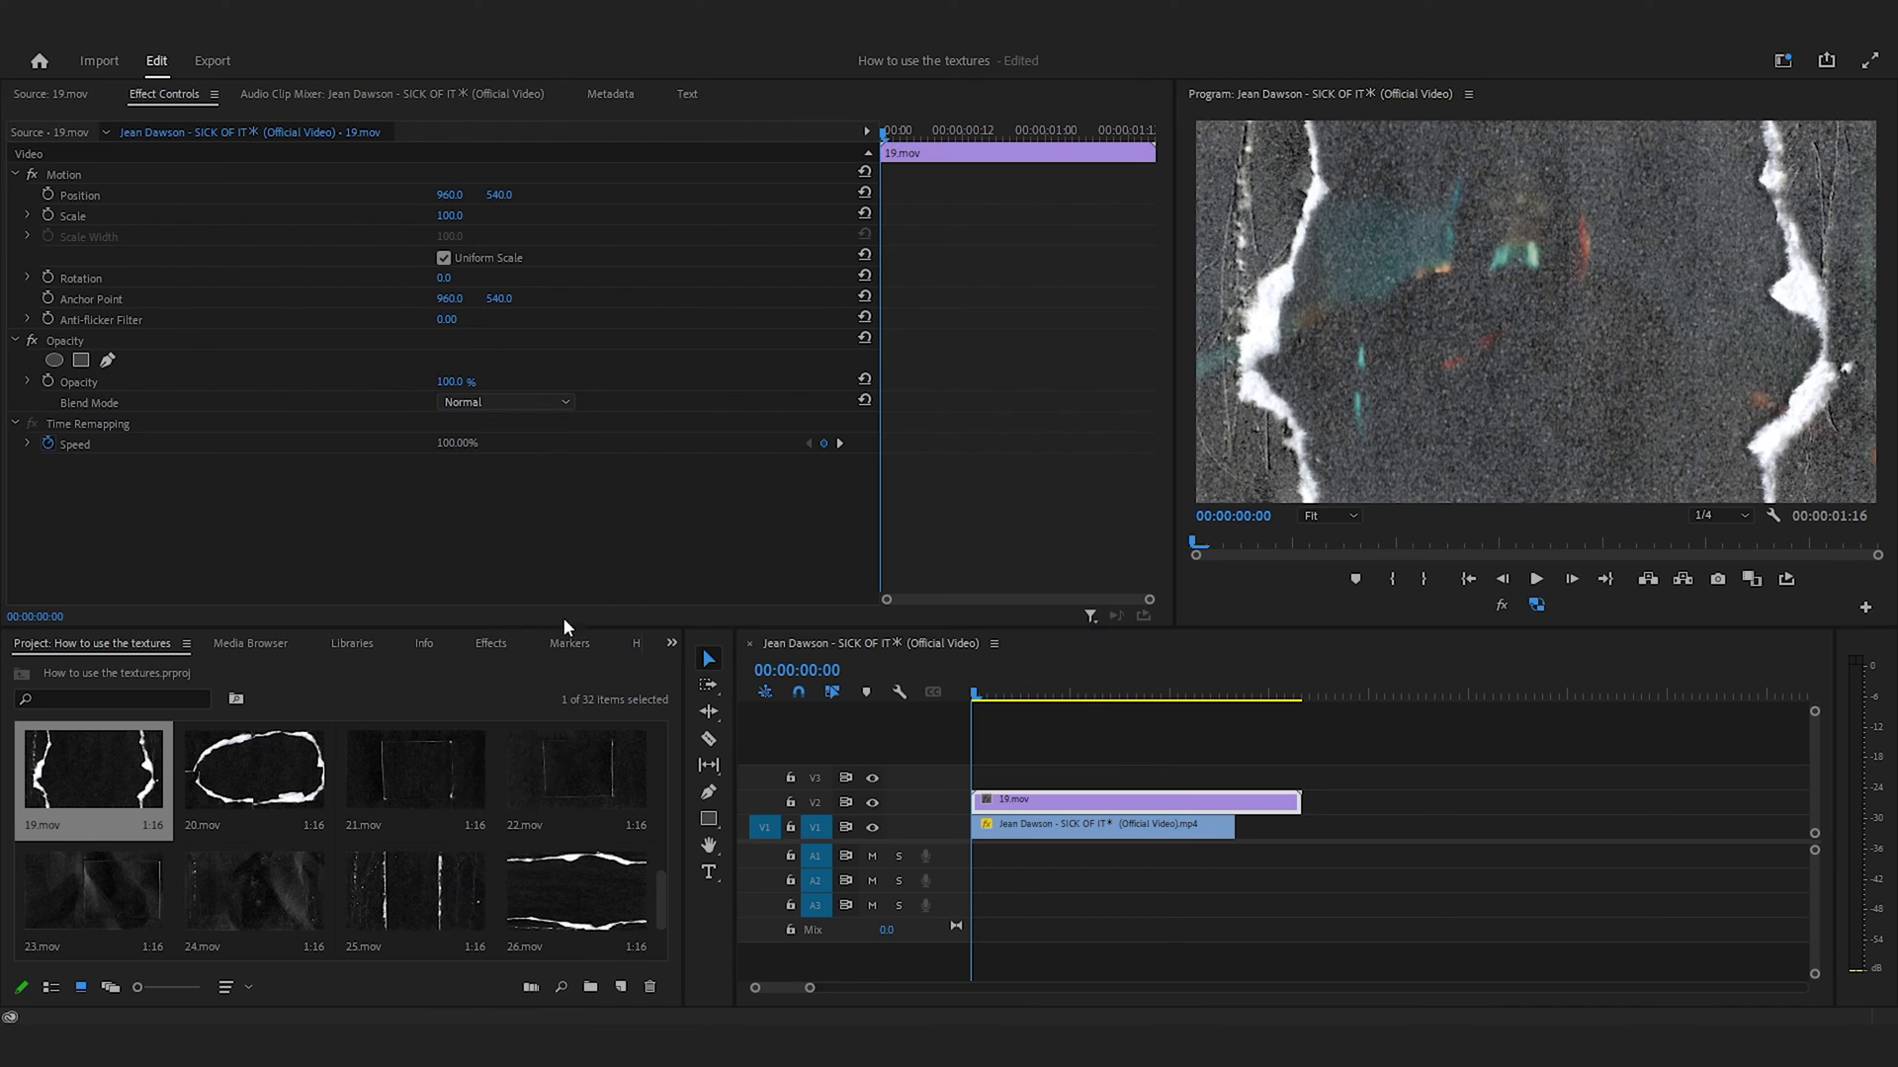
pyautogui.moveTo(1286, 802); pyautogui.dragTo(1234, 802)
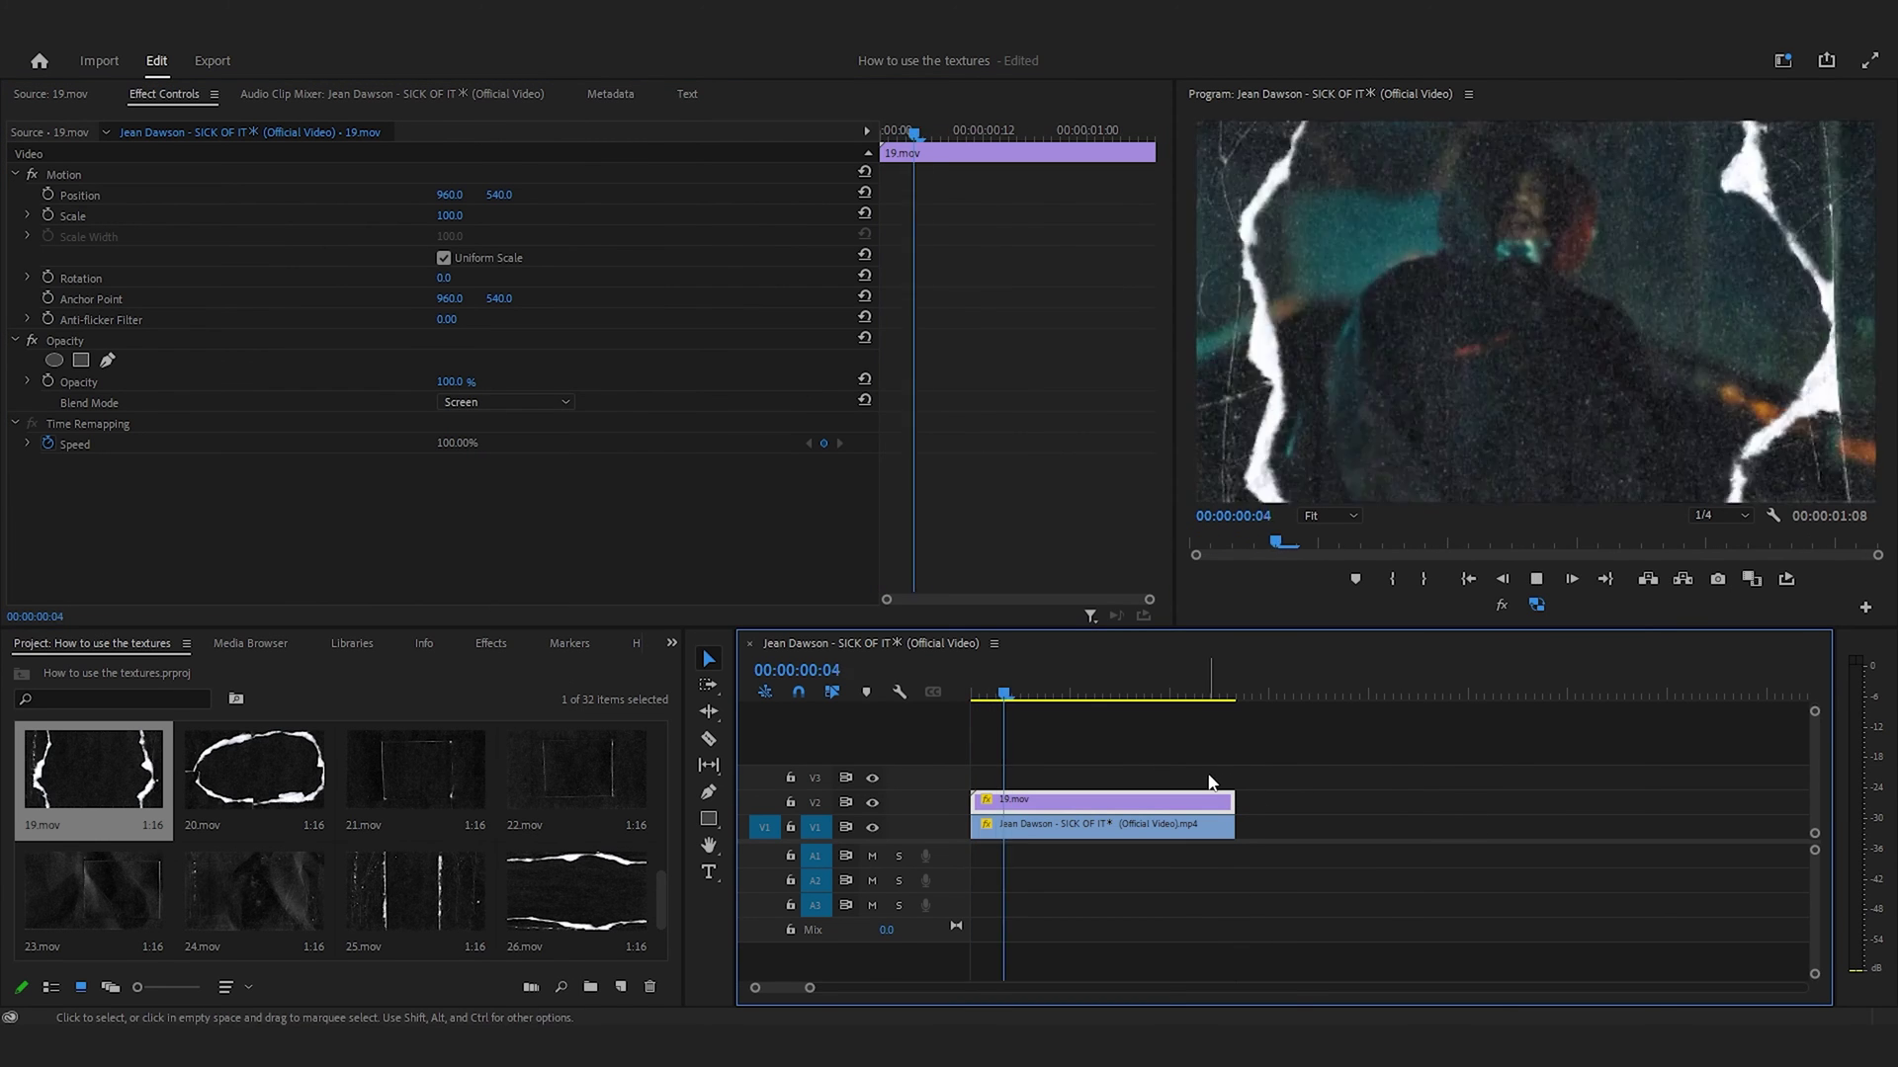
# Step: Play and scrub the sequence to review the 19.mov torn-paper texture over the footage
pyautogui.press('space')
pyautogui.click(1163, 695)
pyautogui.moveTo(1167, 702); pyautogui.dragTo(967, 703)
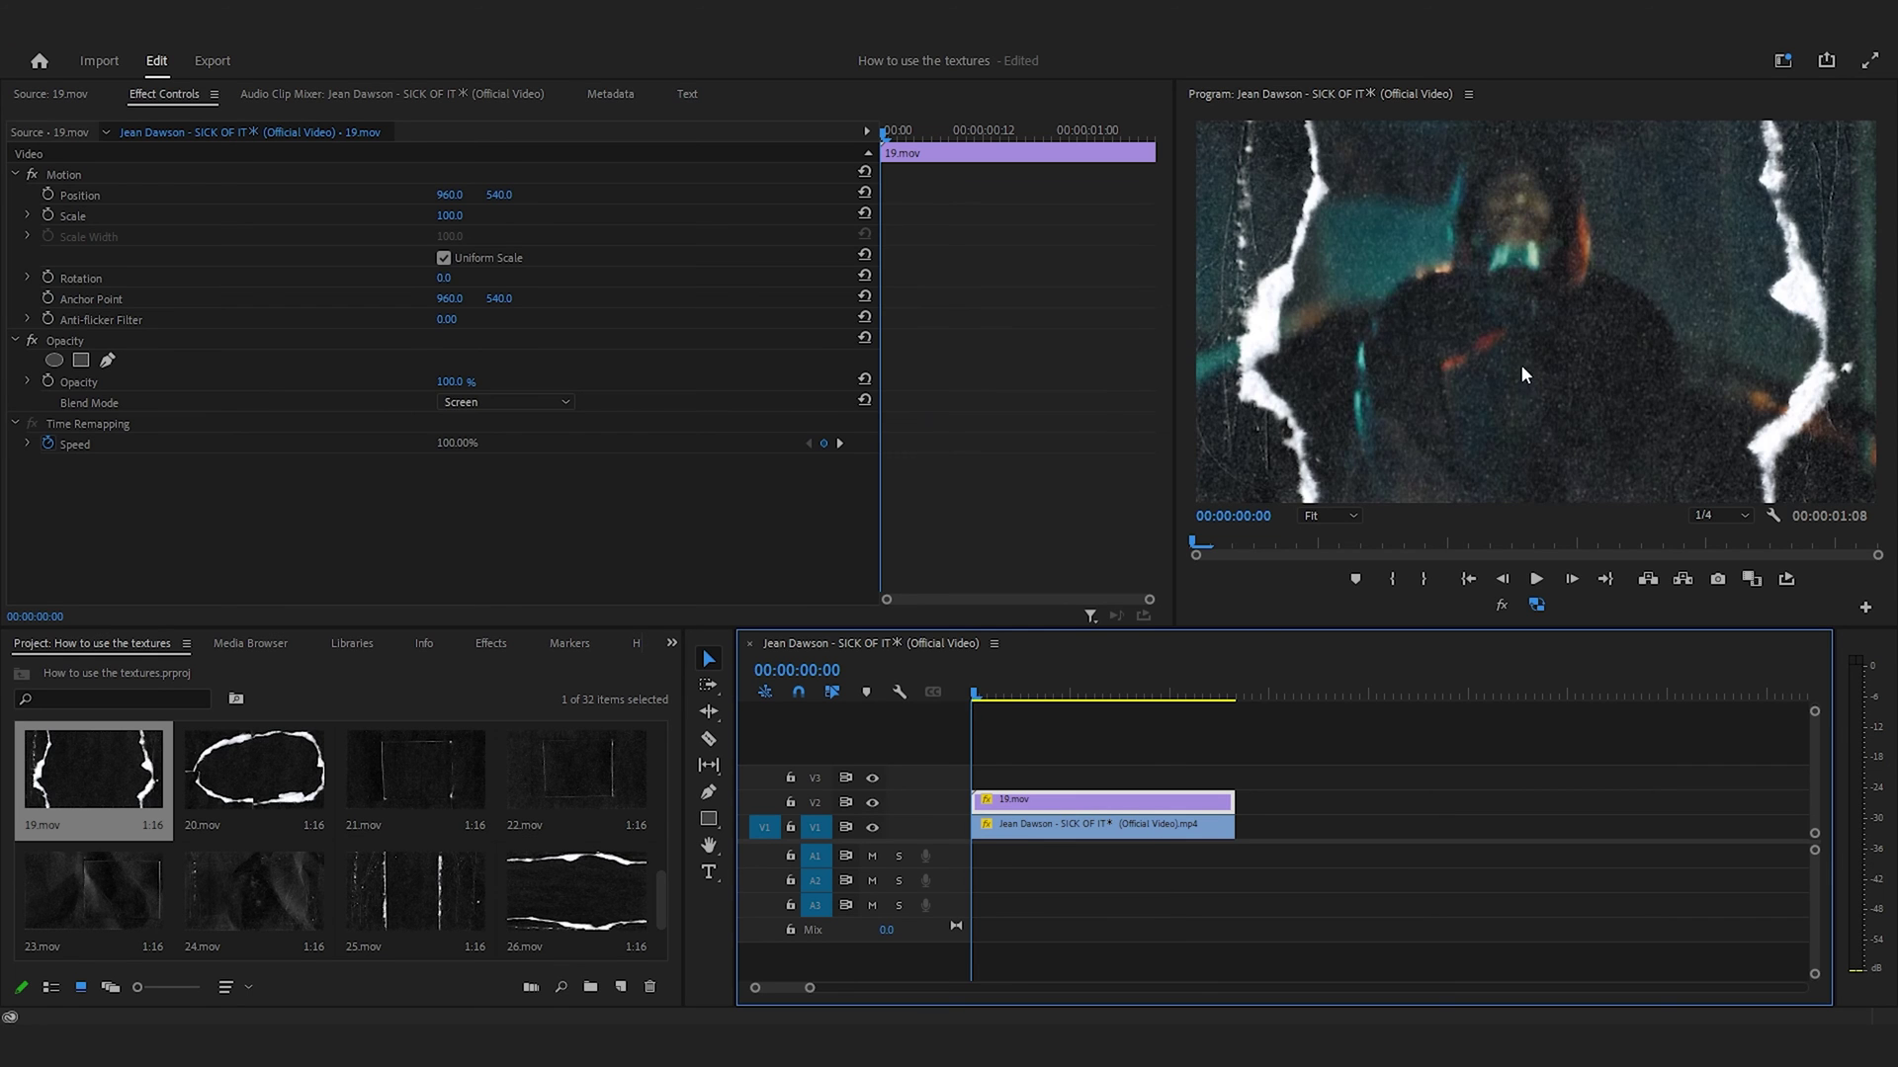
pyautogui.press('space')
pyautogui.moveTo(1087, 691); pyautogui.dragTo(978, 695)
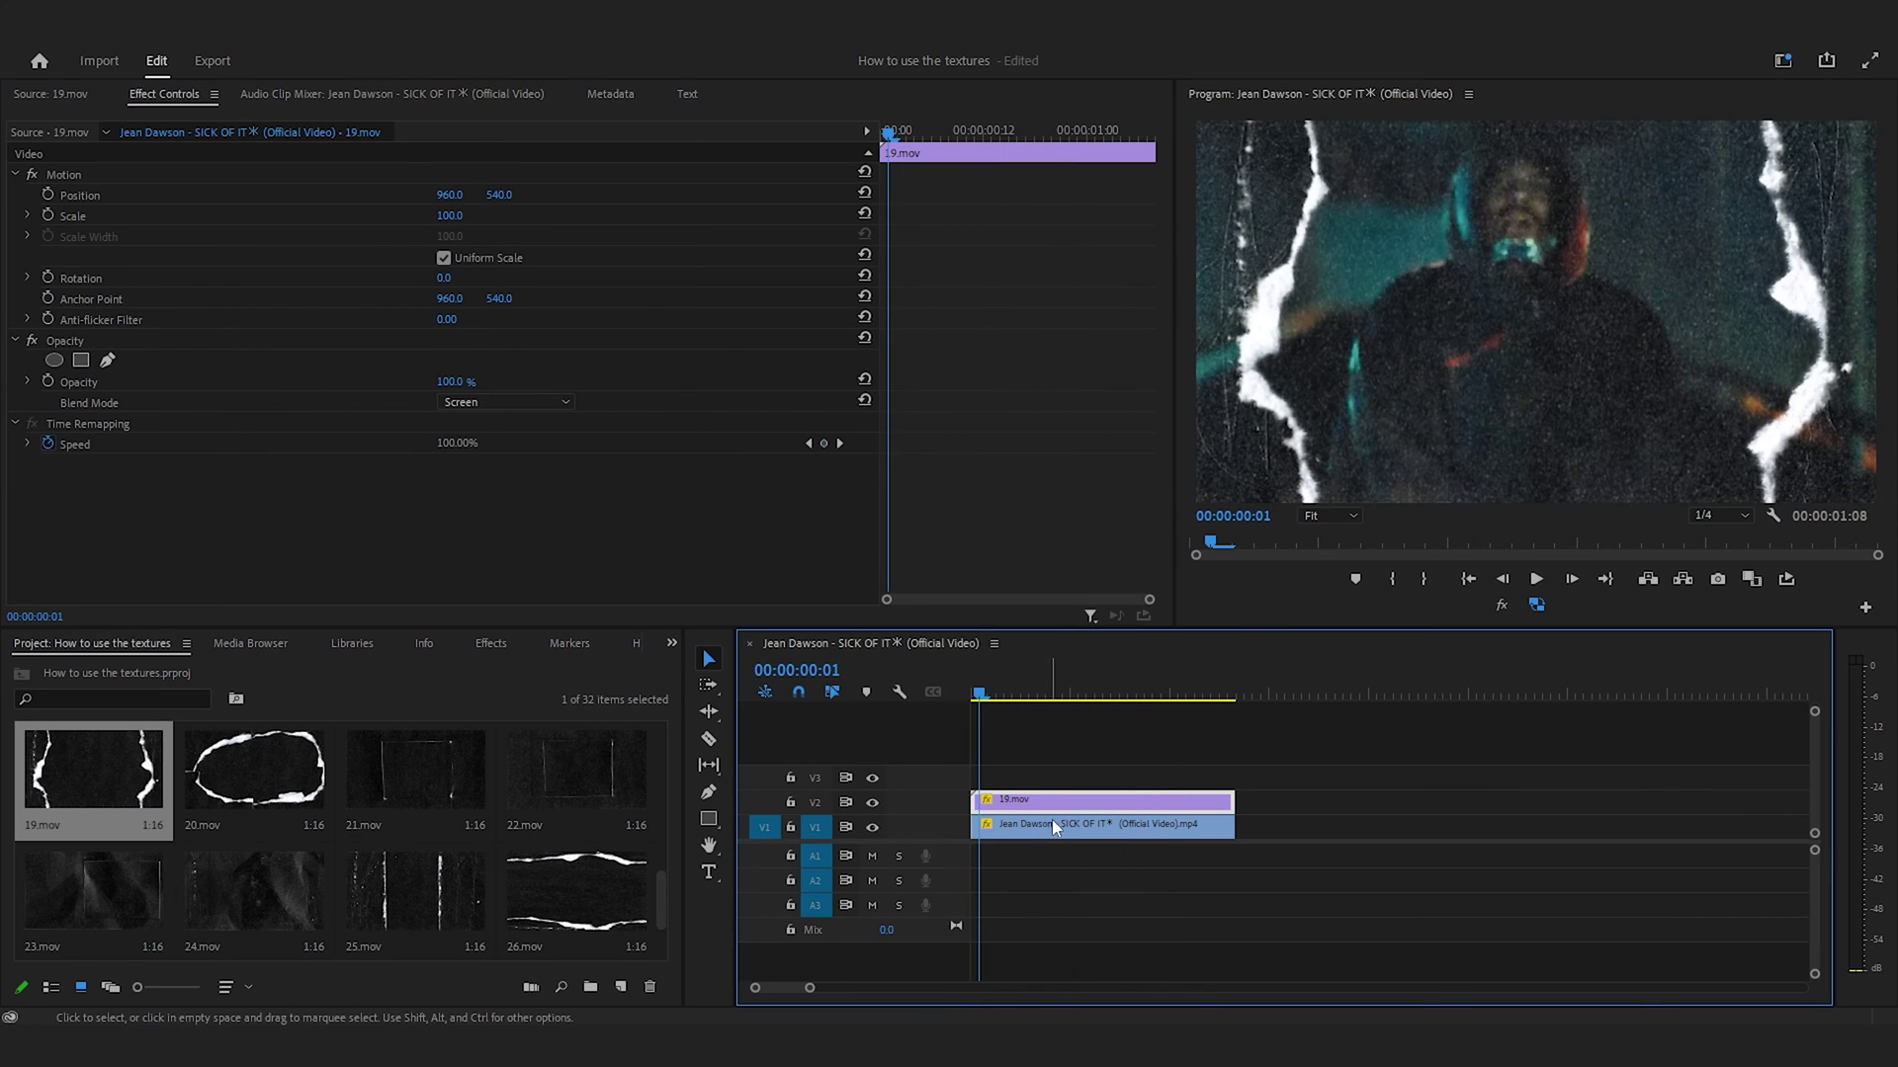
# Step: Apply S_FreezeFrame to the V1 footage beneath the 19.mov texture with Freeze Frames set to 2
pyautogui.click(491, 645)
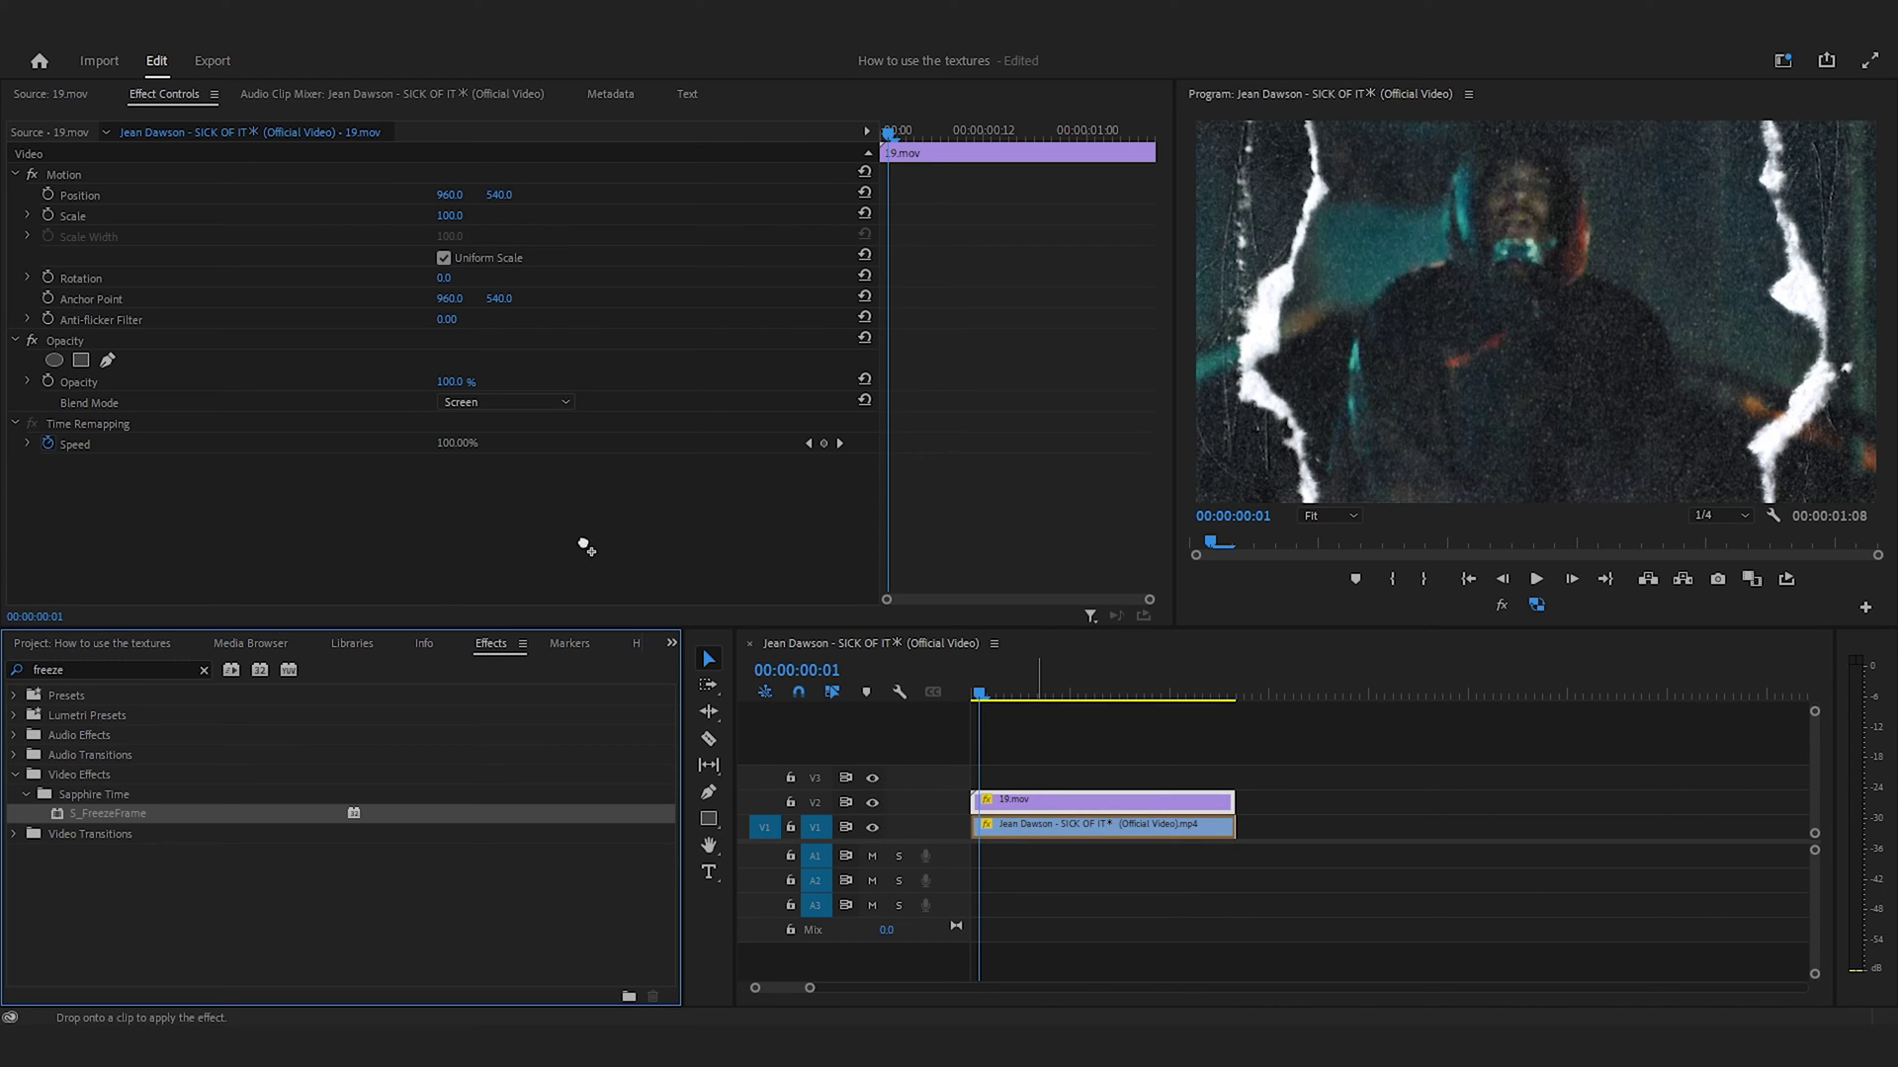
pyautogui.moveTo(586, 546); pyautogui.dragTo(609, 548)
pyautogui.click(442, 569)
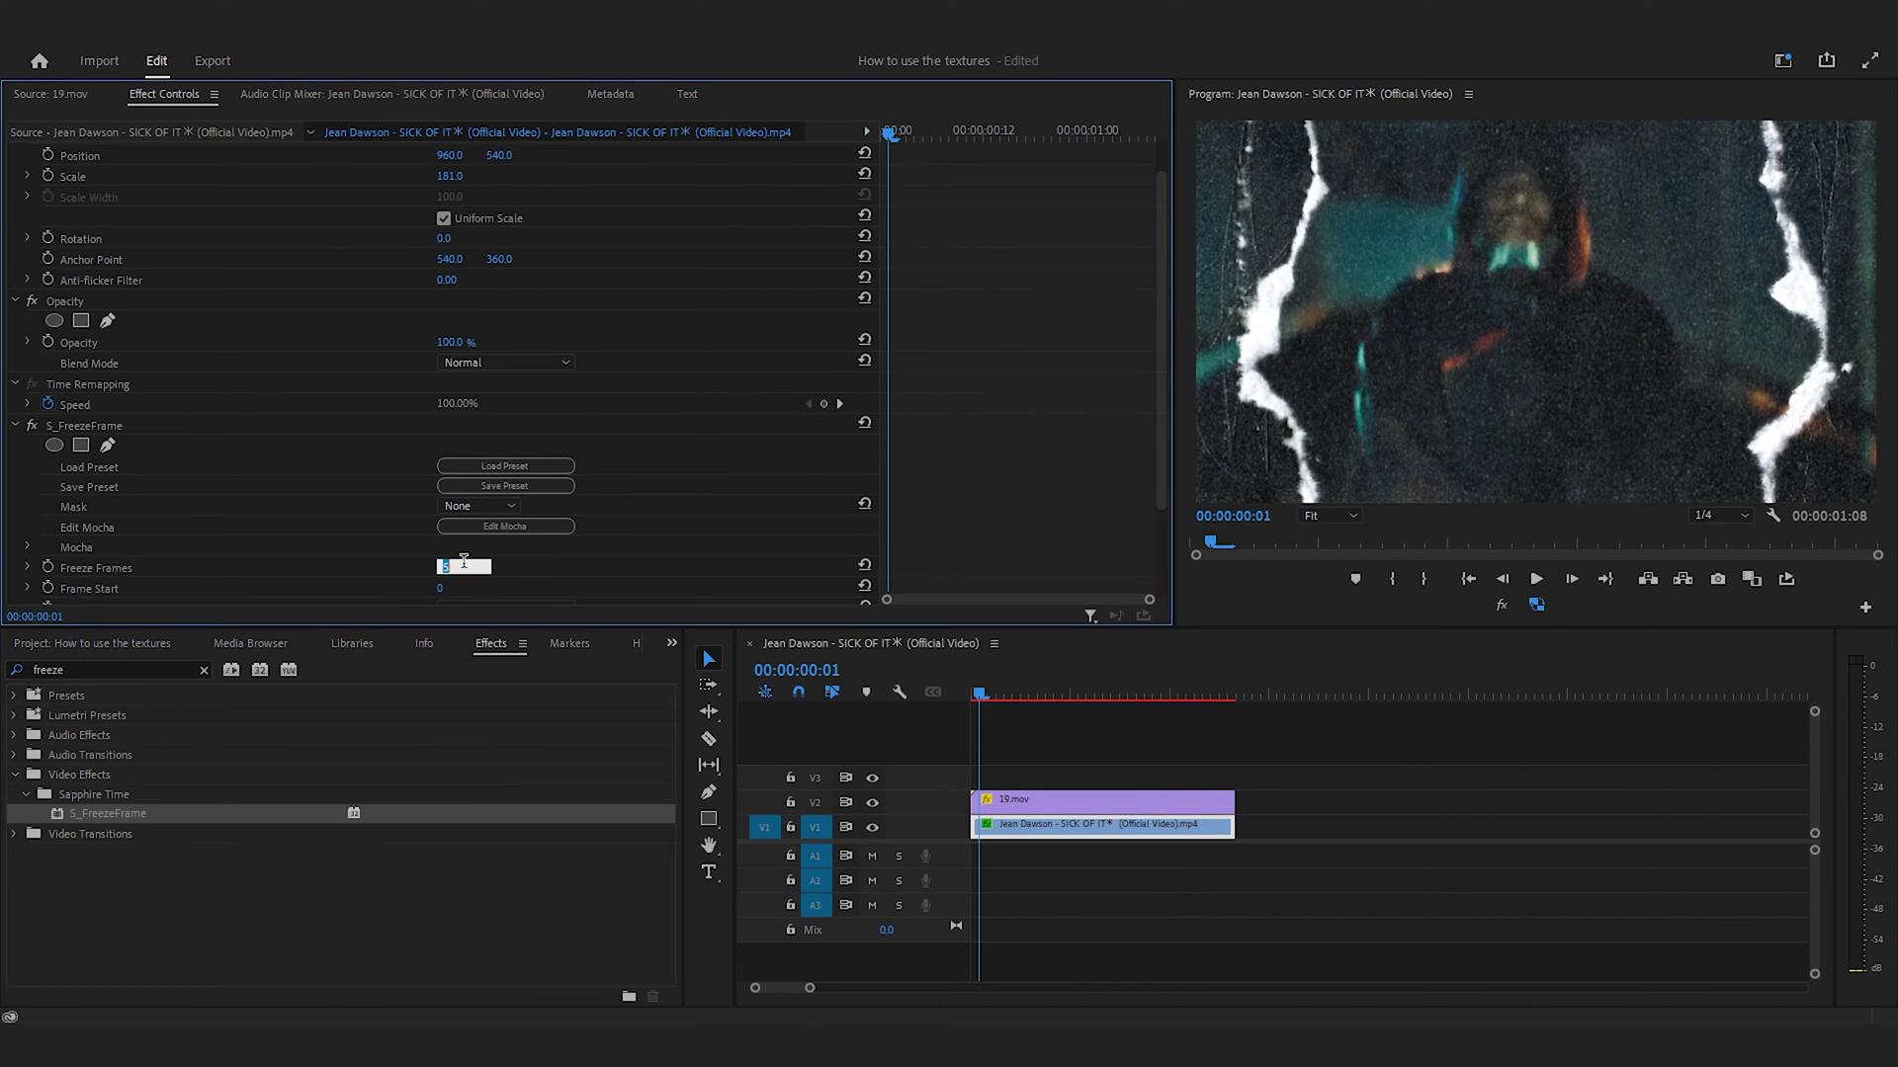
# Step: Play the sequence and replay it from the start to review the freeze-frame motion under the 19.mov texture
pyautogui.press('space')
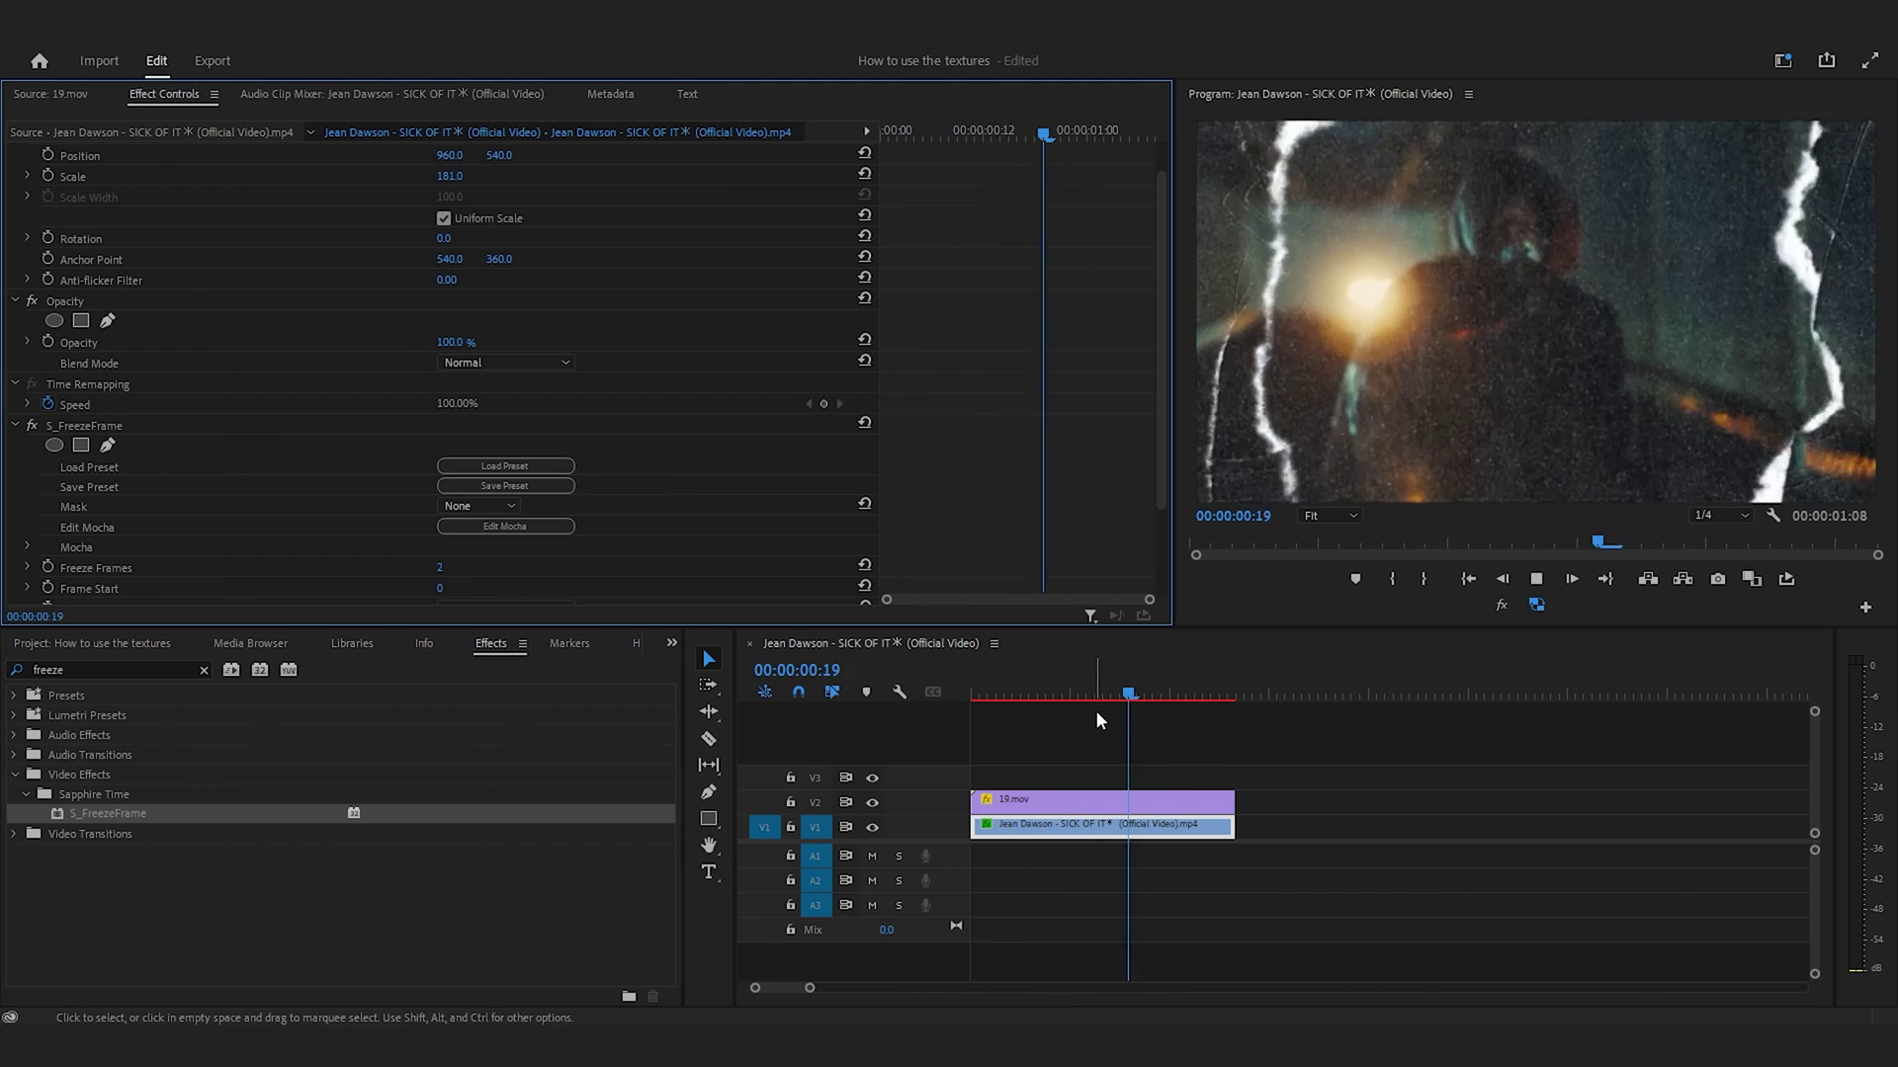
pyautogui.moveTo(1103, 700); pyautogui.dragTo(846, 684)
pyautogui.press('space')
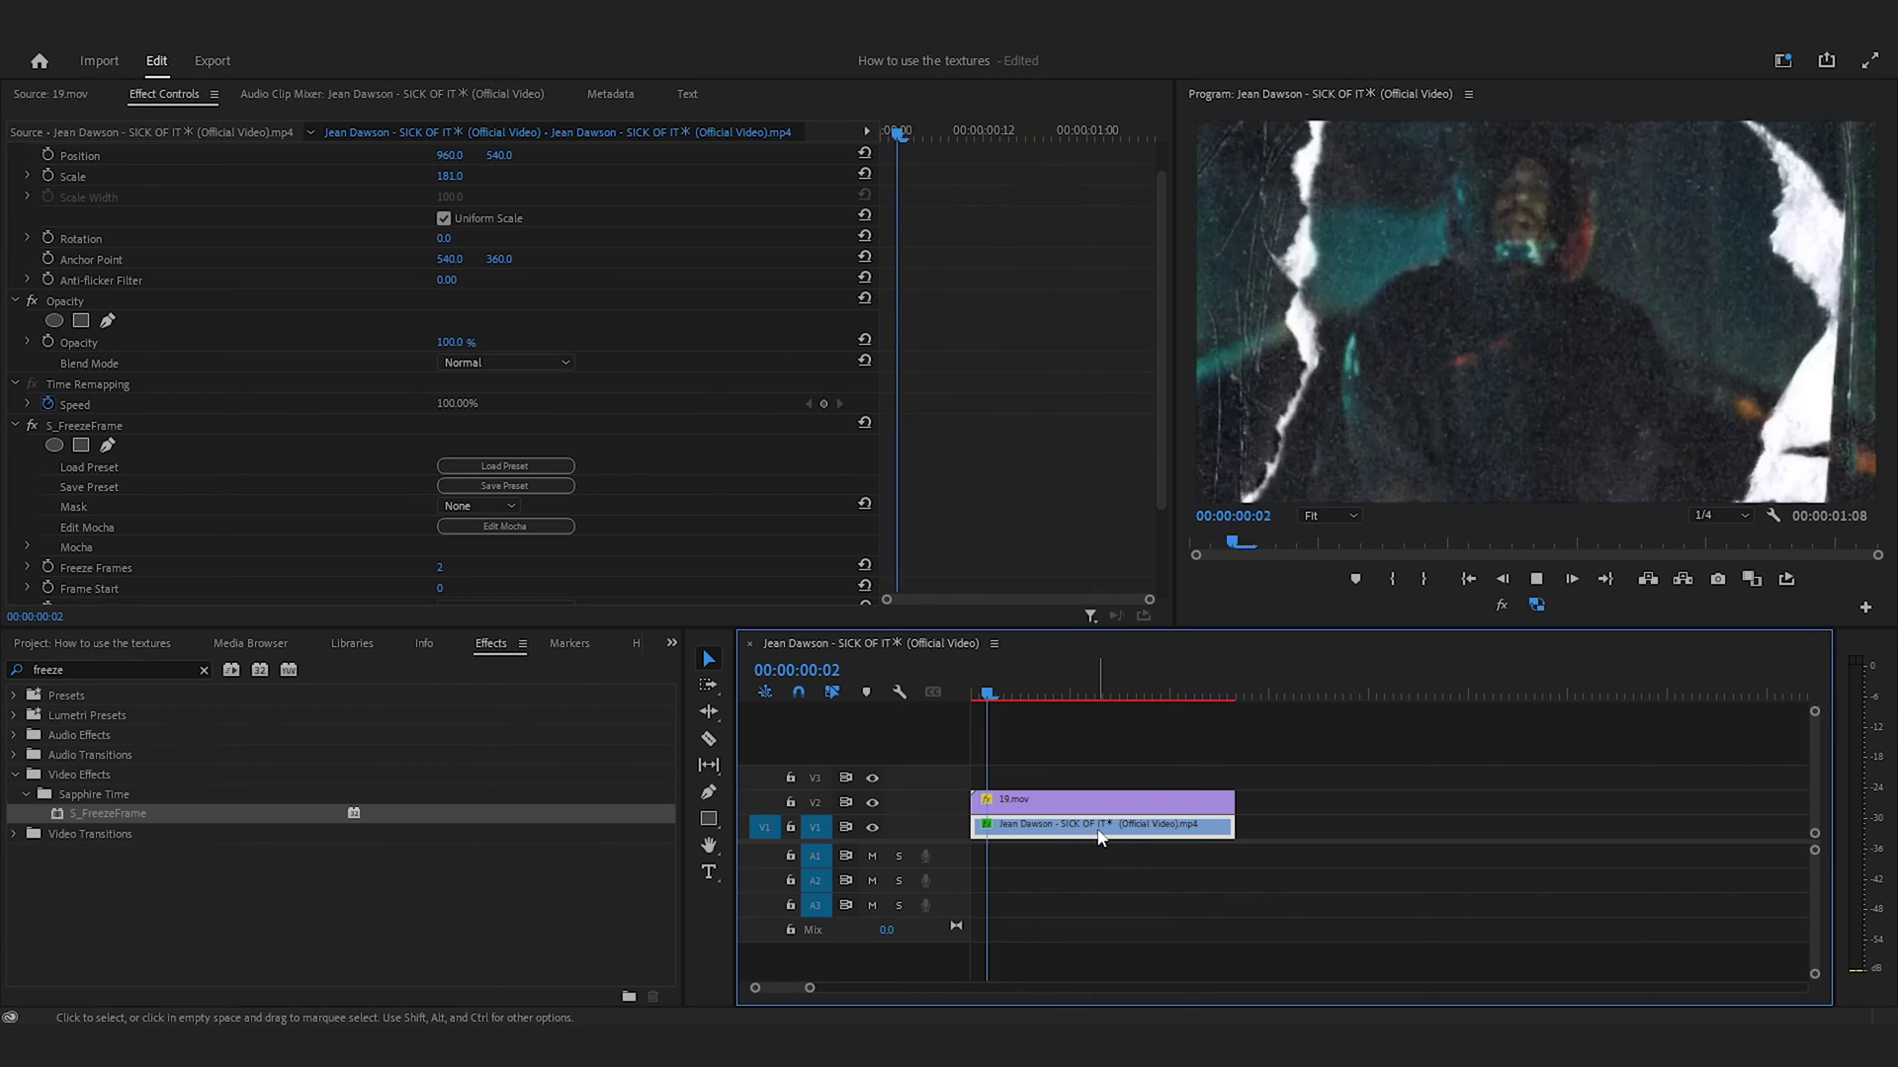
pyautogui.press('space')
# Step: Switch to the Color workspace and grade the V1 footage with Whites 47.8, Blacks -10.9, Highlights 68.5, Shadows -29.3 and Contrast -2.2
pyautogui.click(1783, 60)
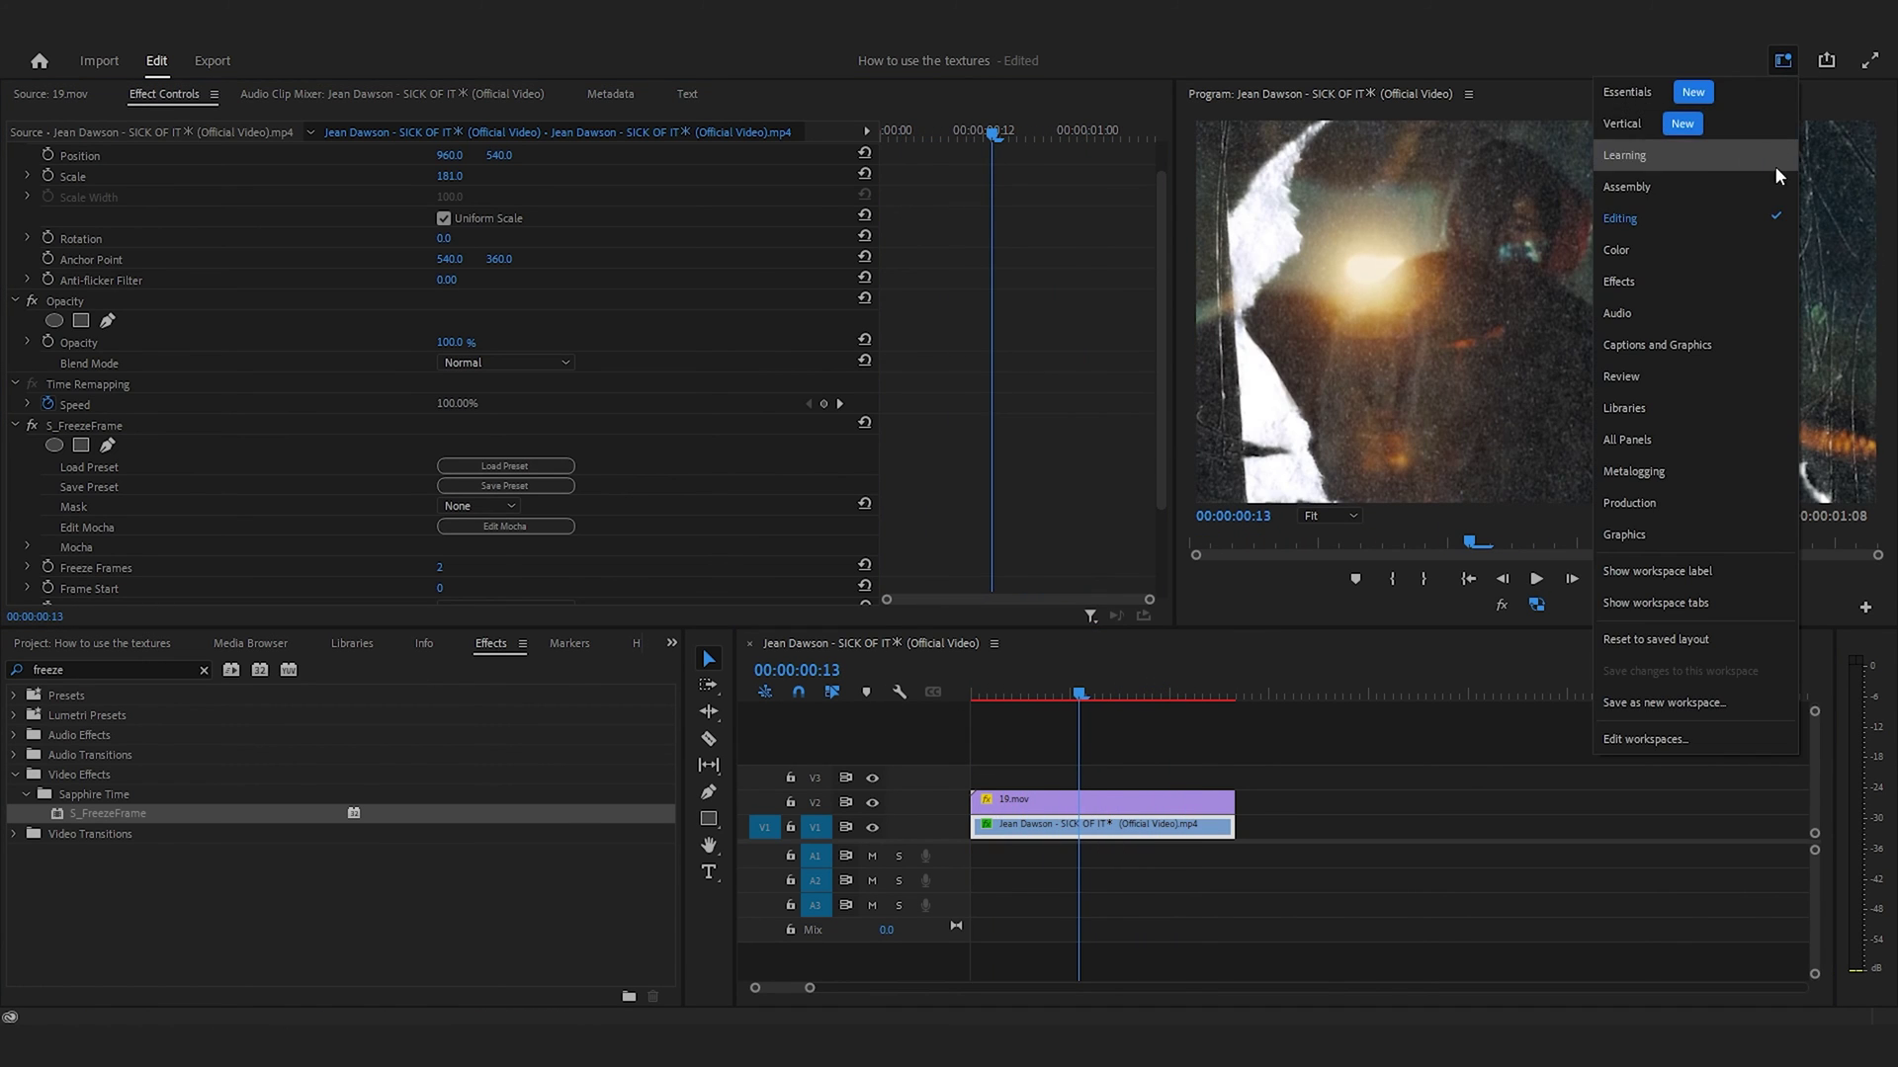
pyautogui.click(1702, 249)
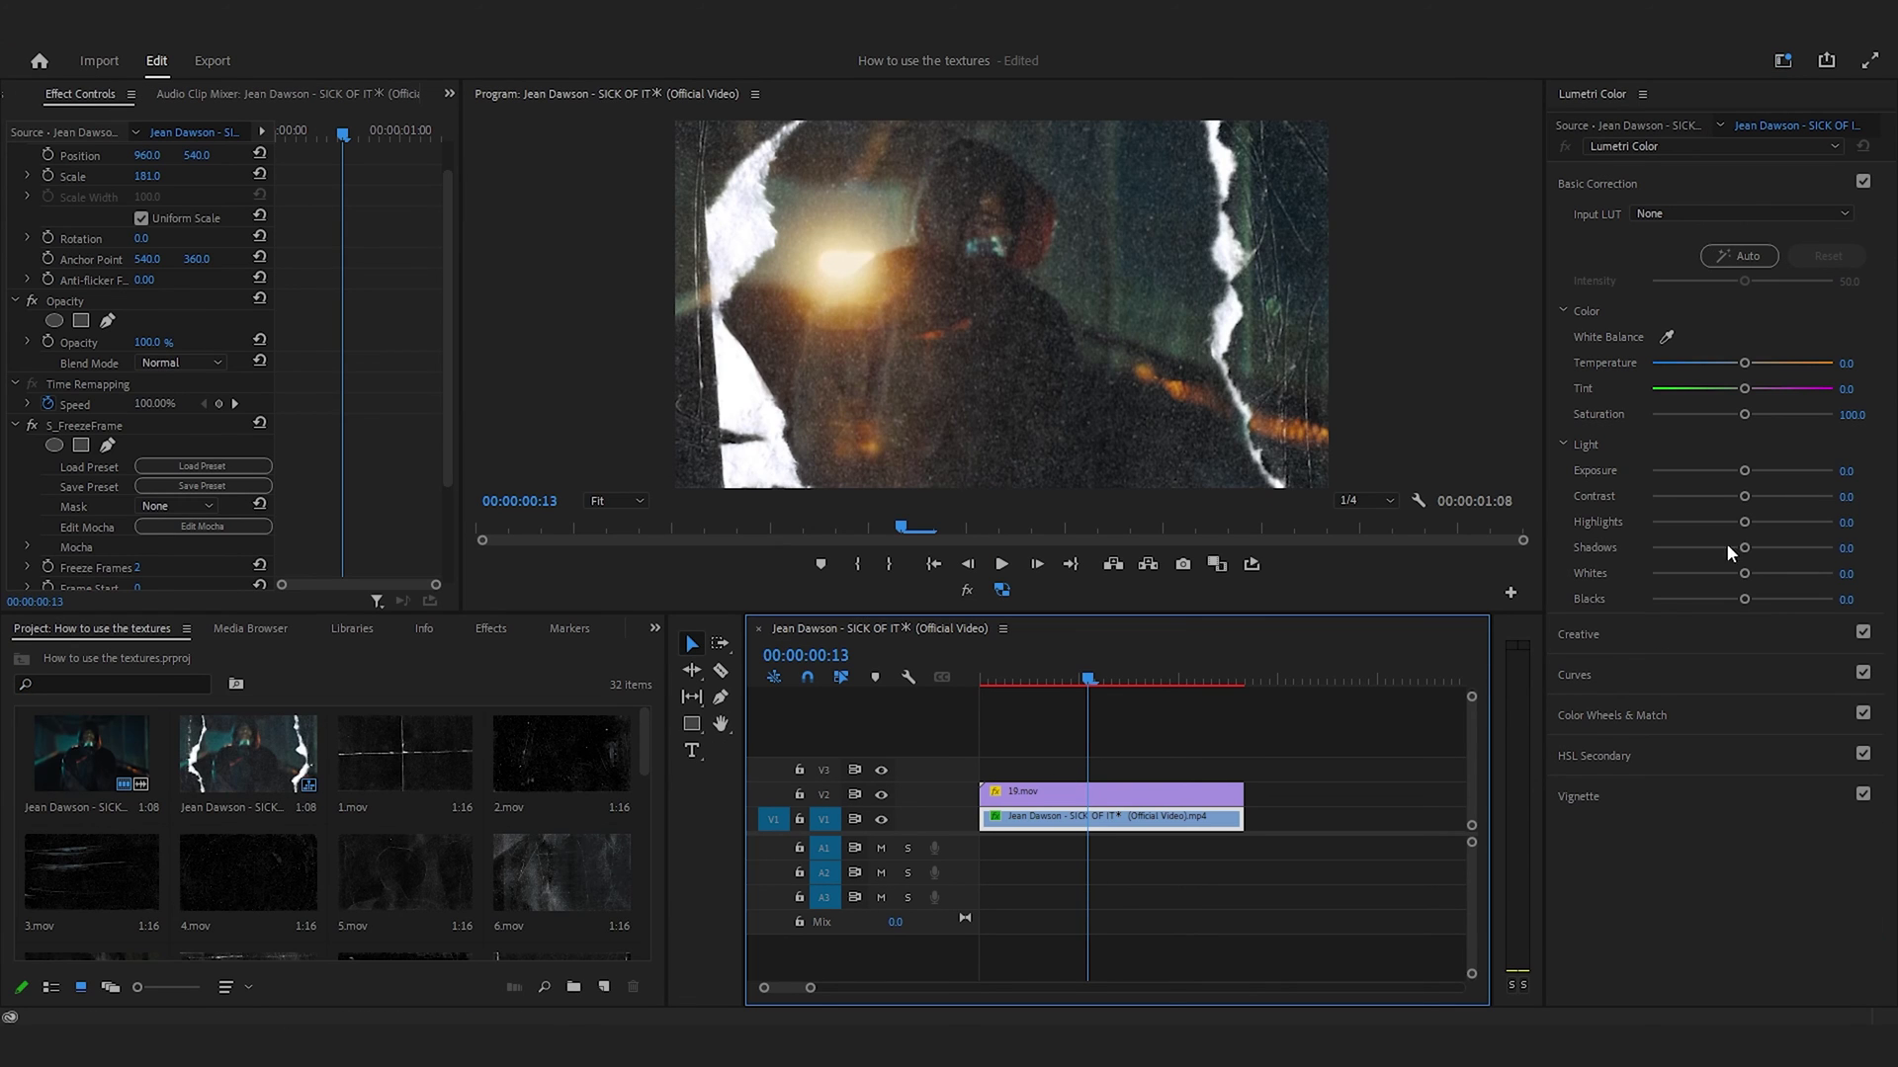
pyautogui.moveTo(1747, 569)
pyautogui.mouseDown()
pyautogui.moveTo(1783, 572)
pyautogui.moveTo(1718, 577)
pyautogui.moveTo(1783, 578)
pyautogui.moveTo(1711, 602)
pyautogui.moveTo(1730, 602)
pyautogui.mouseUp()
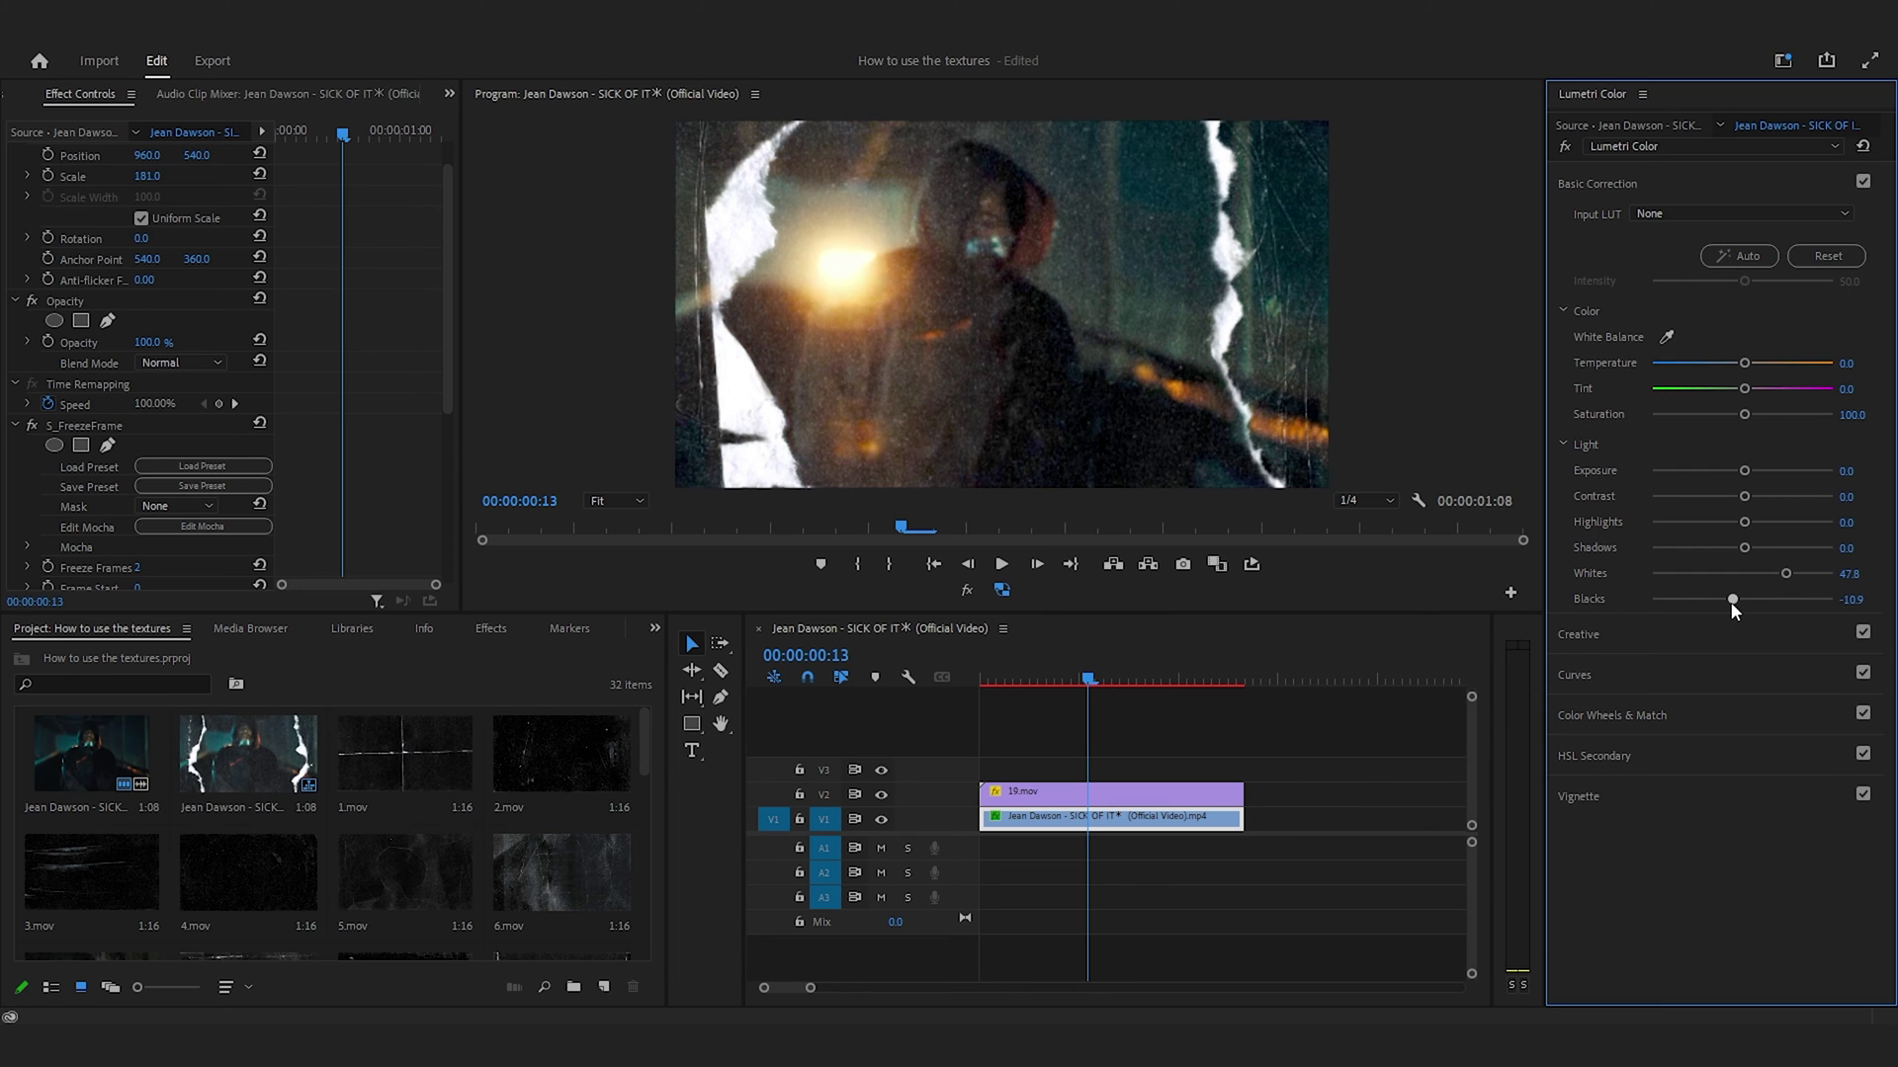
pyautogui.moveTo(1747, 528)
pyautogui.mouseDown()
pyautogui.moveTo(1783, 528)
pyautogui.moveTo(1719, 549)
pyautogui.mouseUp()
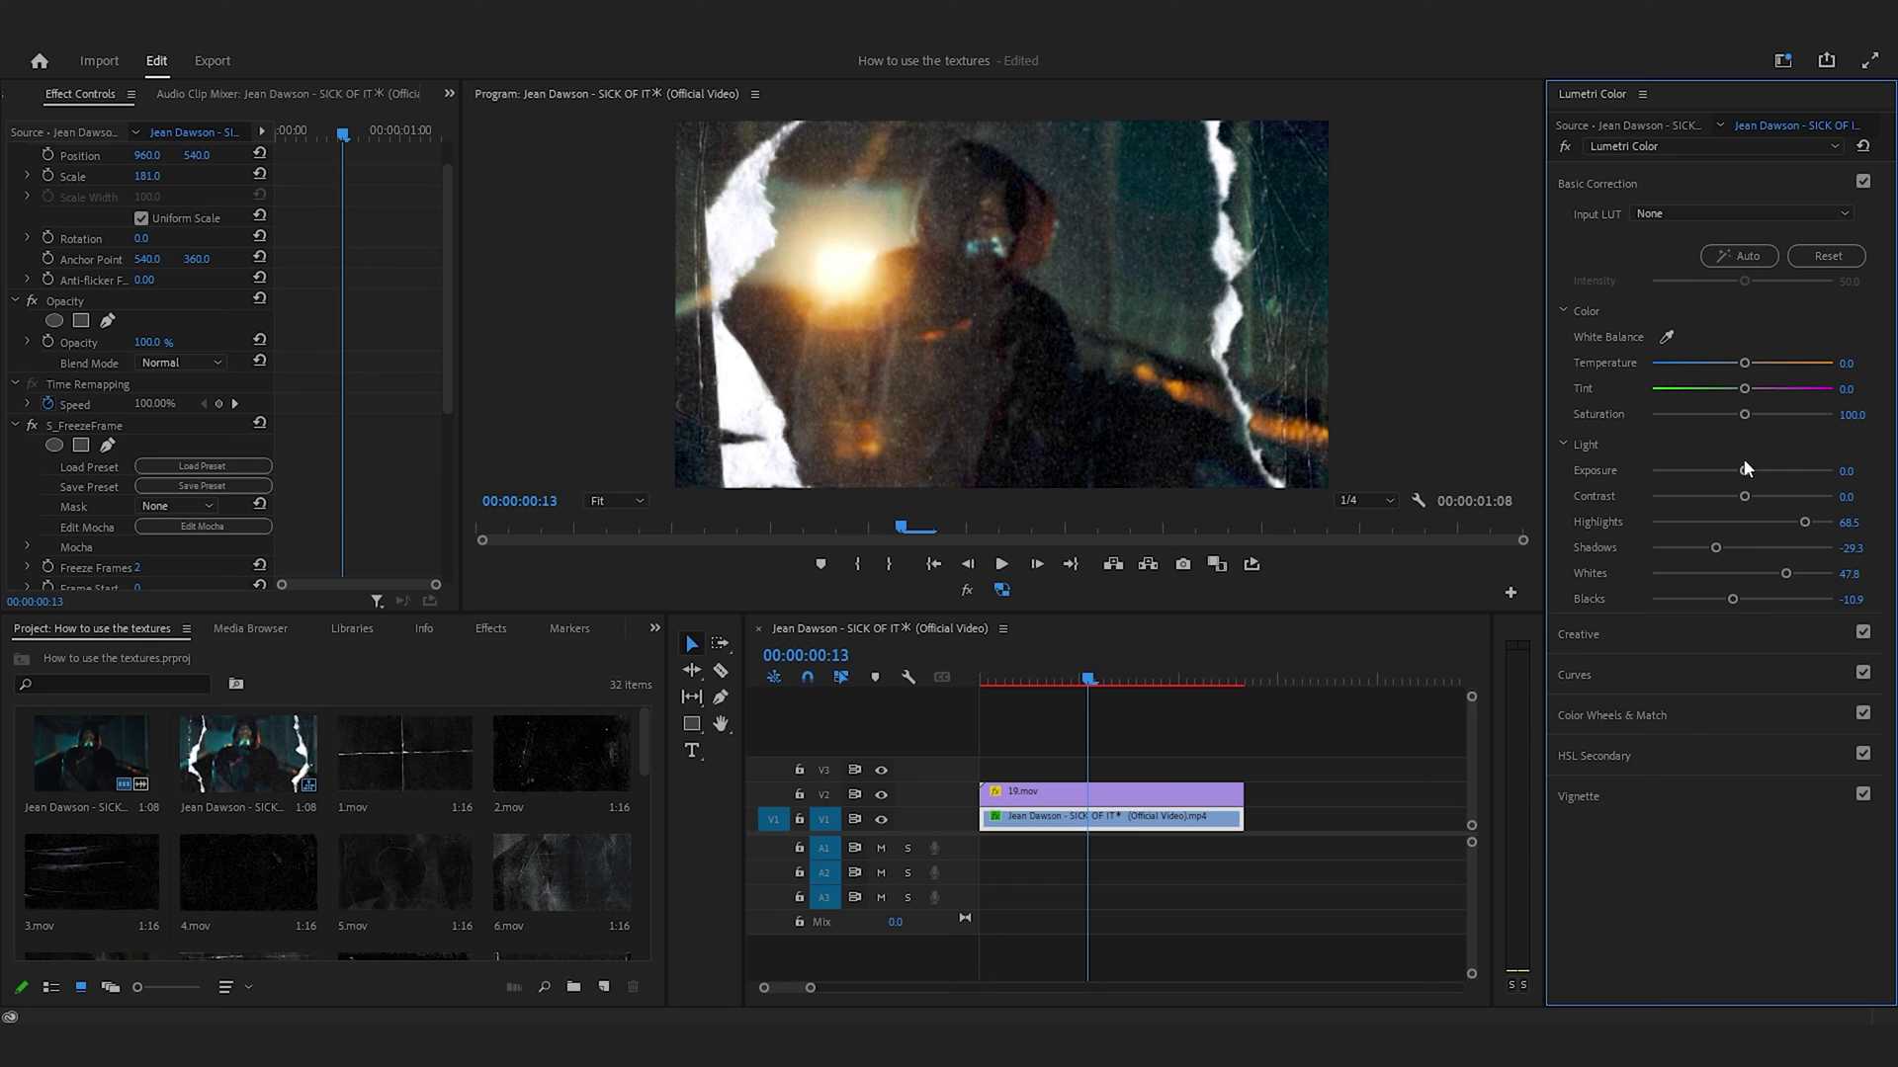
pyautogui.click(1746, 499)
# Step: Play the sequence twice from the start to review the color-graded footage with the 19.mov texture
pyautogui.moveTo(998, 681); pyautogui.dragTo(933, 674)
pyautogui.press('space')
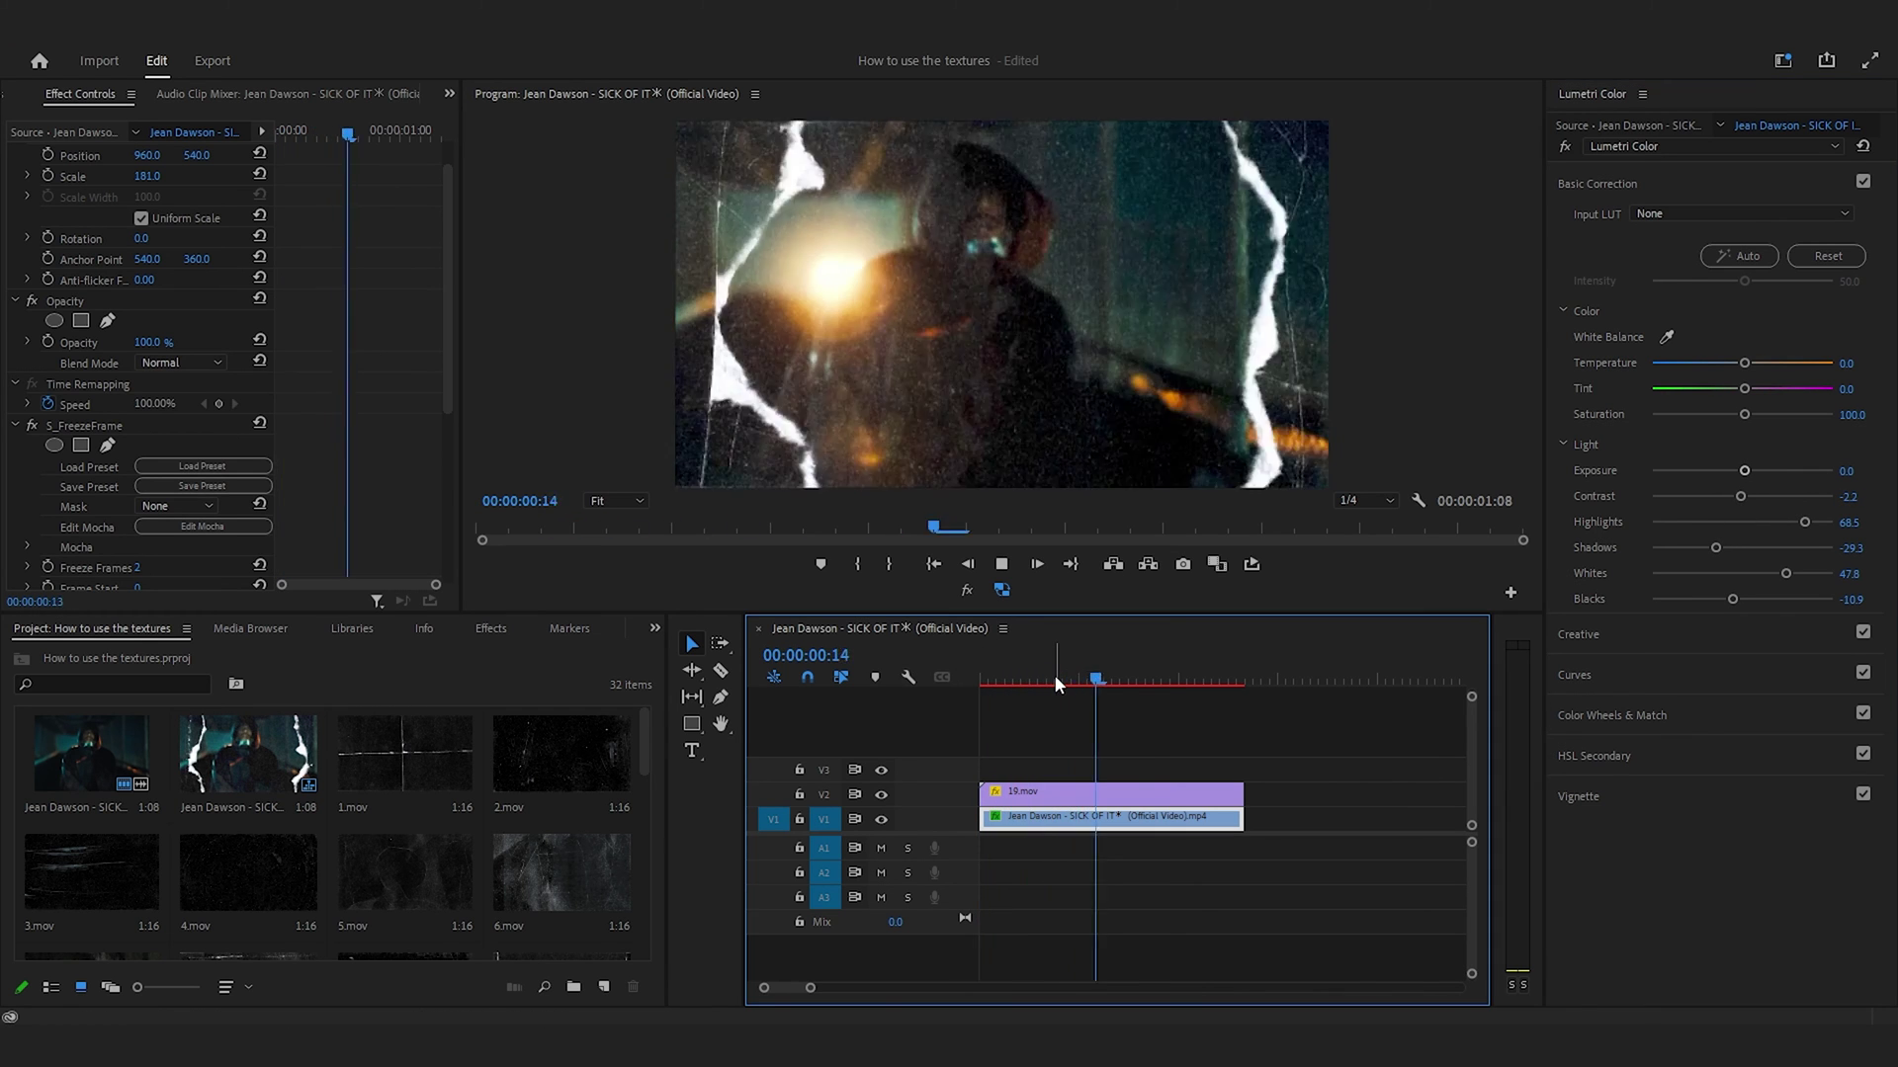
pyautogui.moveTo(1112, 677); pyautogui.dragTo(799, 675)
pyautogui.press('space')
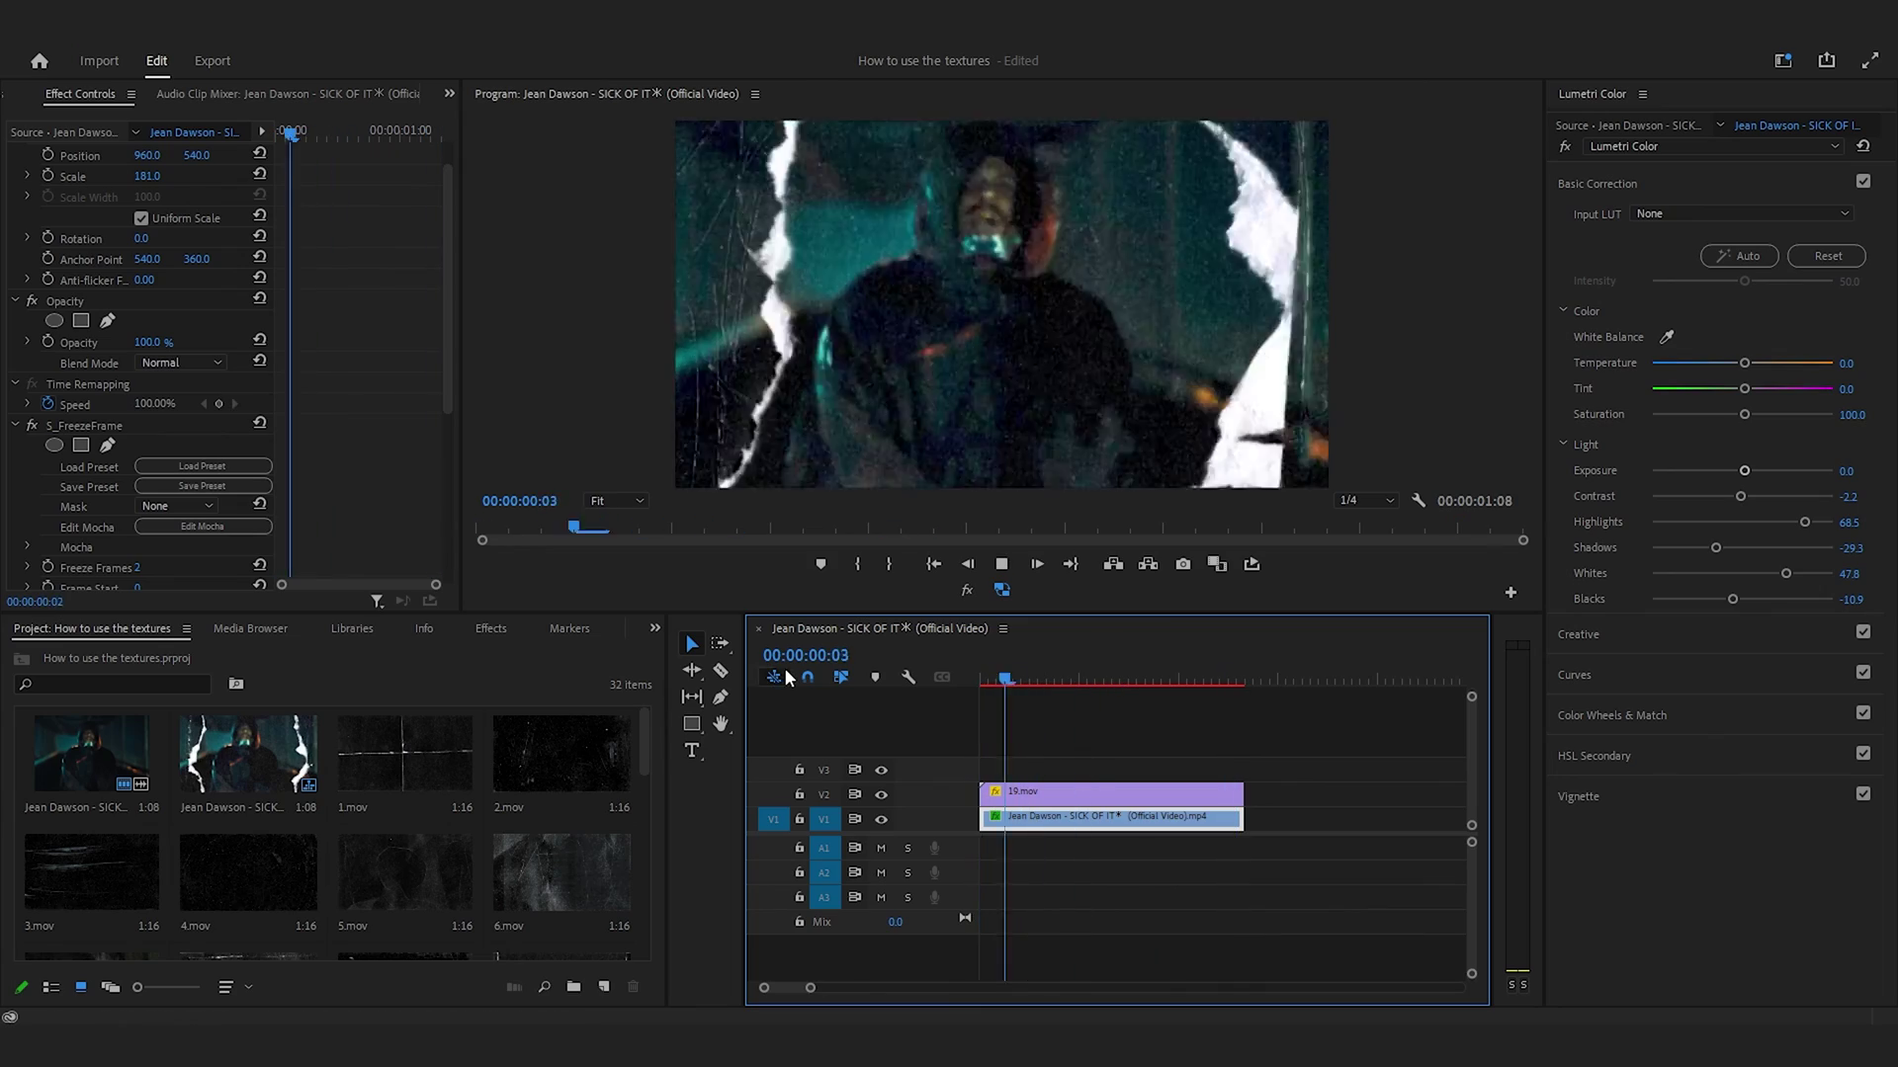